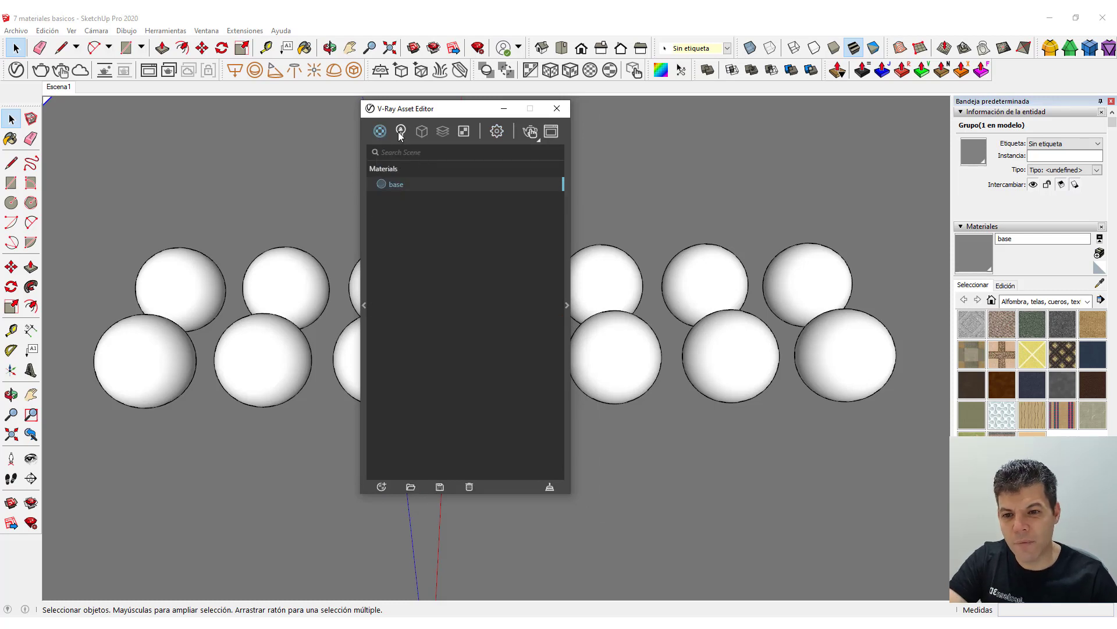
Check the render settings and the scene lights, and expand the asset library beside the scene's materials list
click(497, 131)
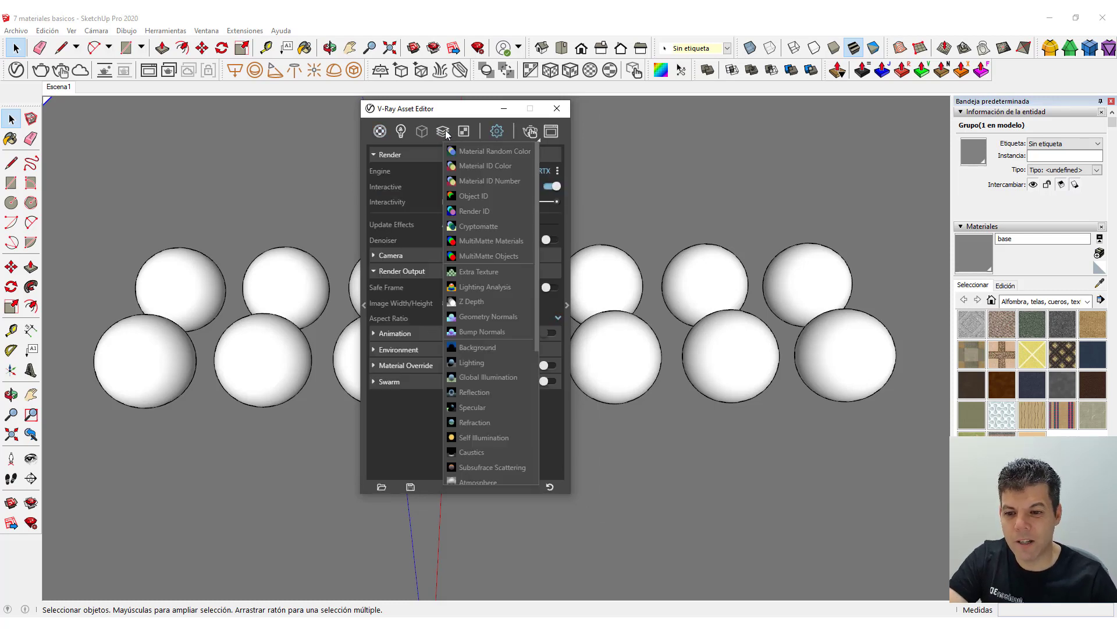
click(401, 132)
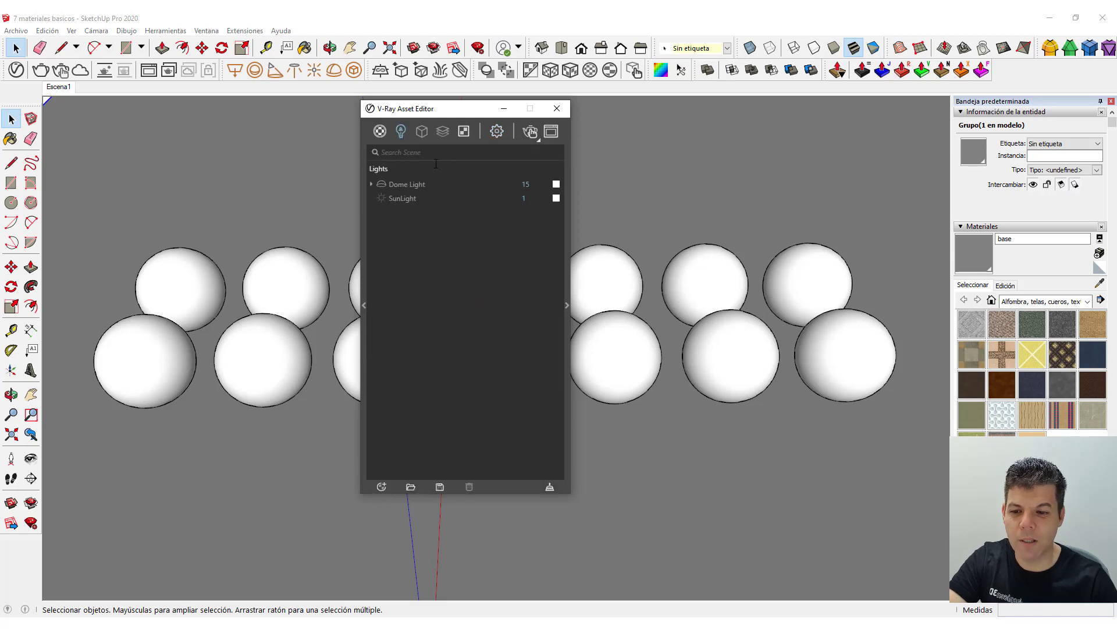
click(365, 305)
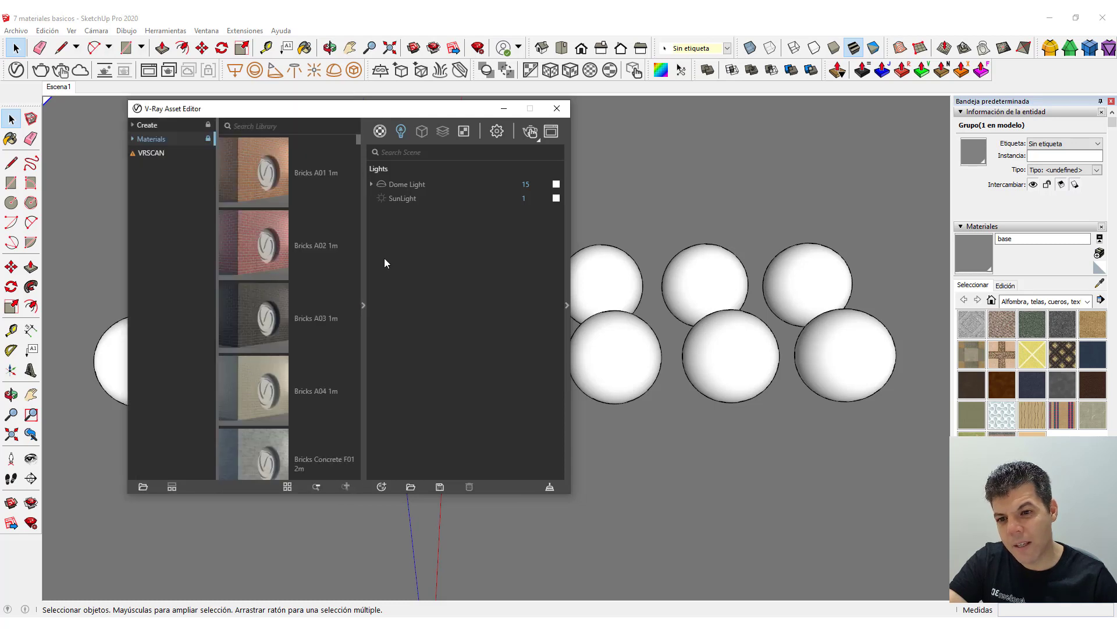
click(379, 131)
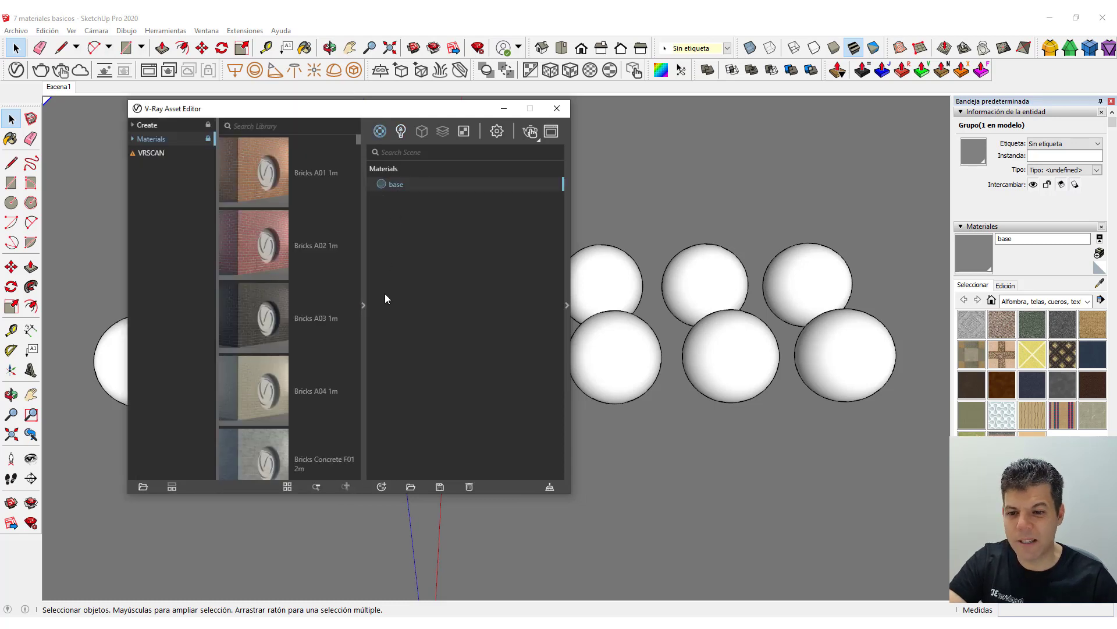
Look through the library's Create category and expand the Materials category into its subcategories
click(146, 125)
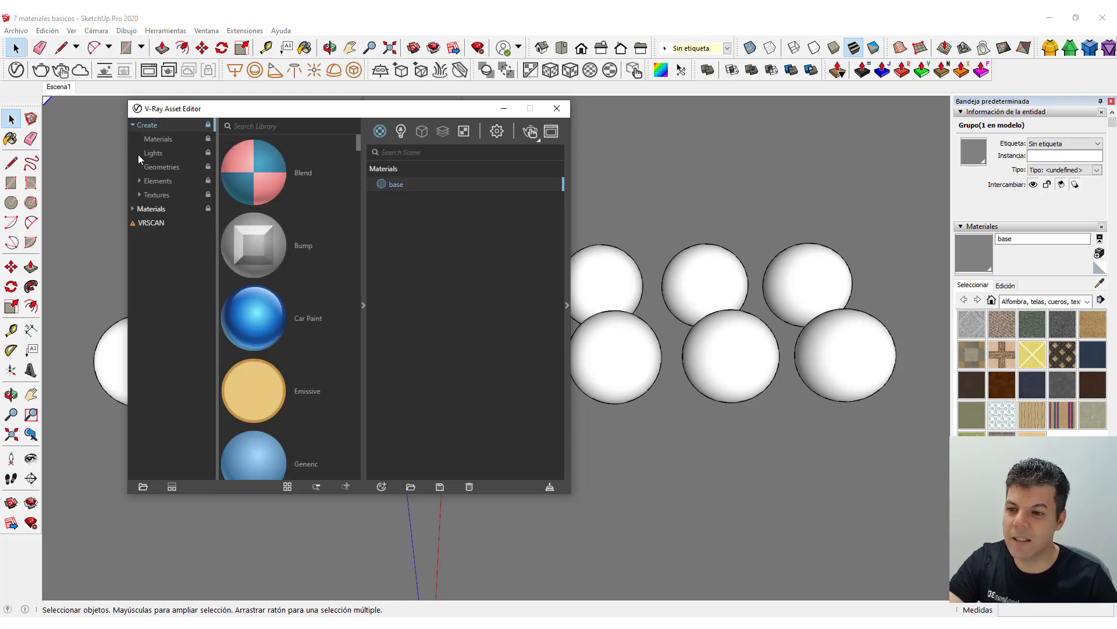
click(132, 126)
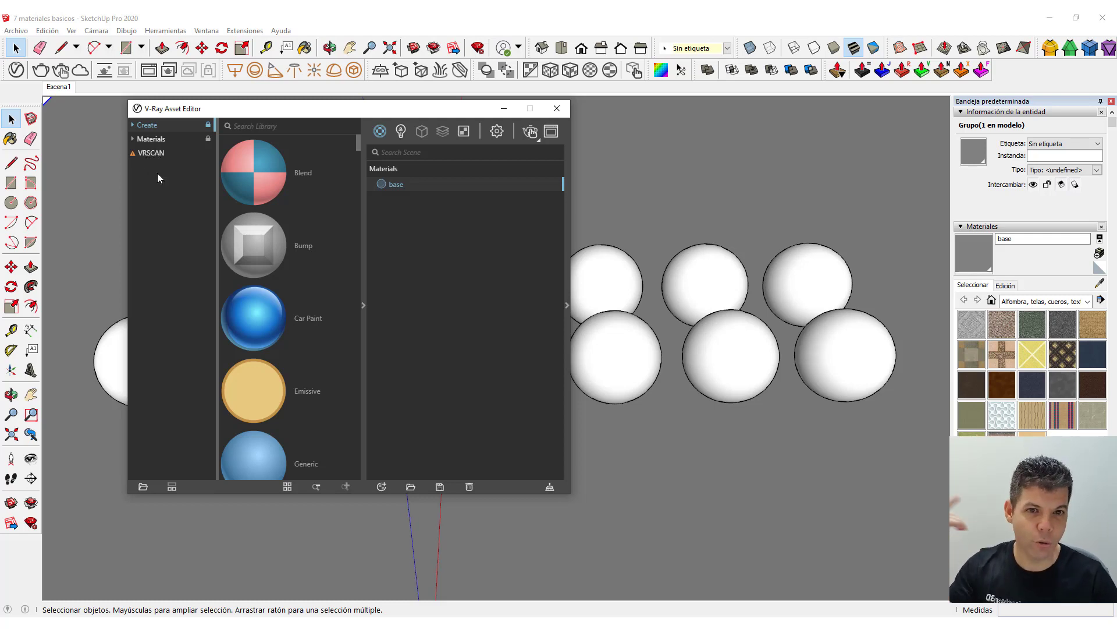
click(156, 138)
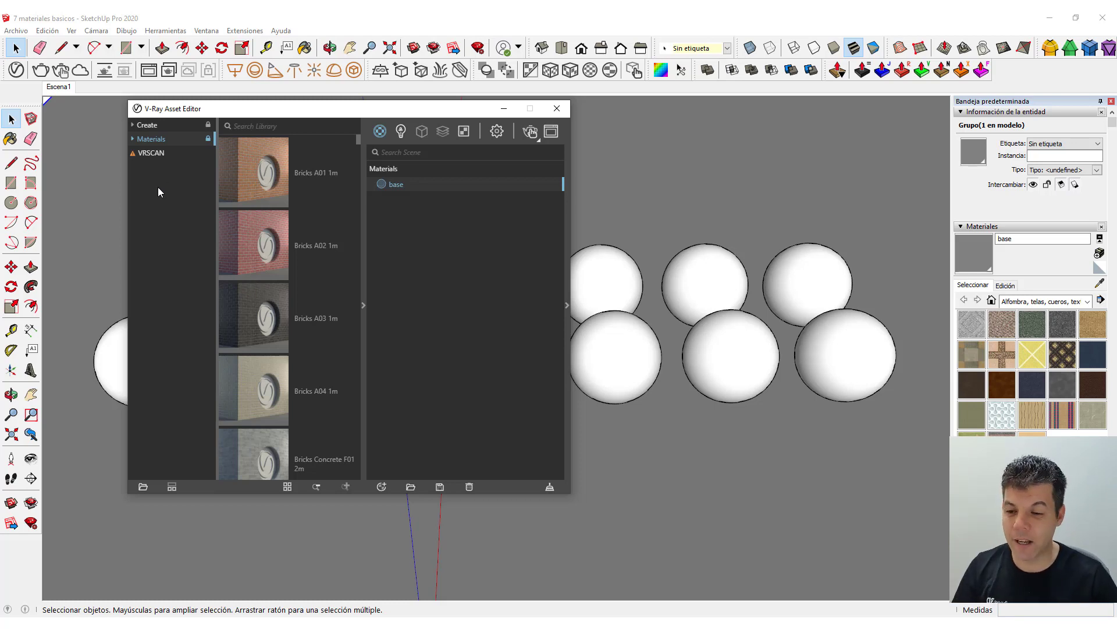
click(133, 141)
click(133, 141)
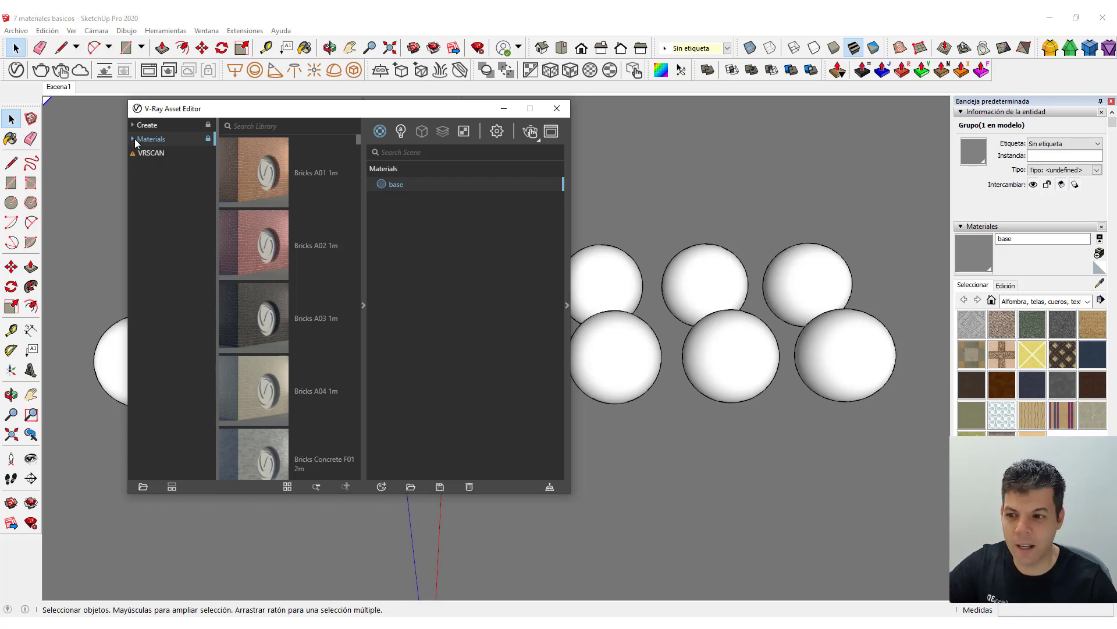
click(133, 139)
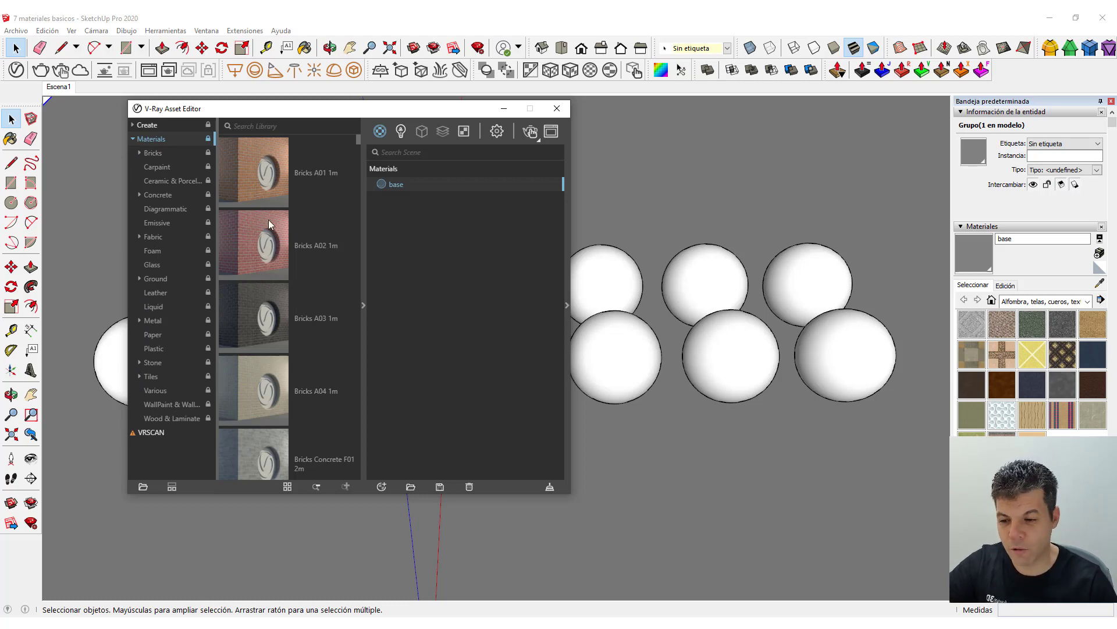
Examine the preset materials in the library's categories from Bricks through Ground, ending on Bricks
click(150, 152)
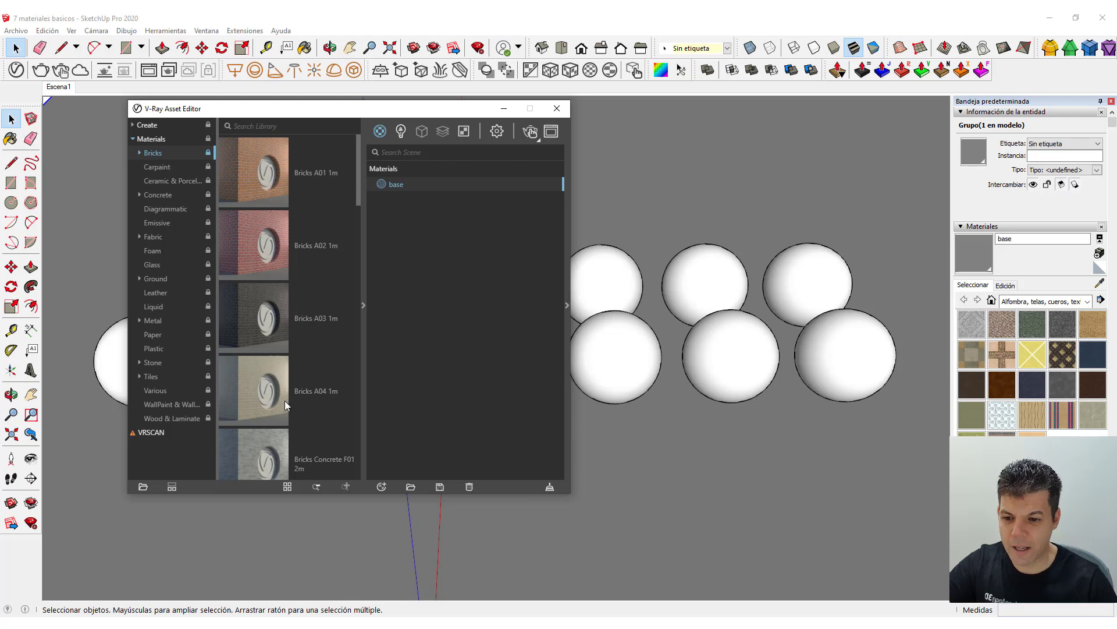
click(156, 167)
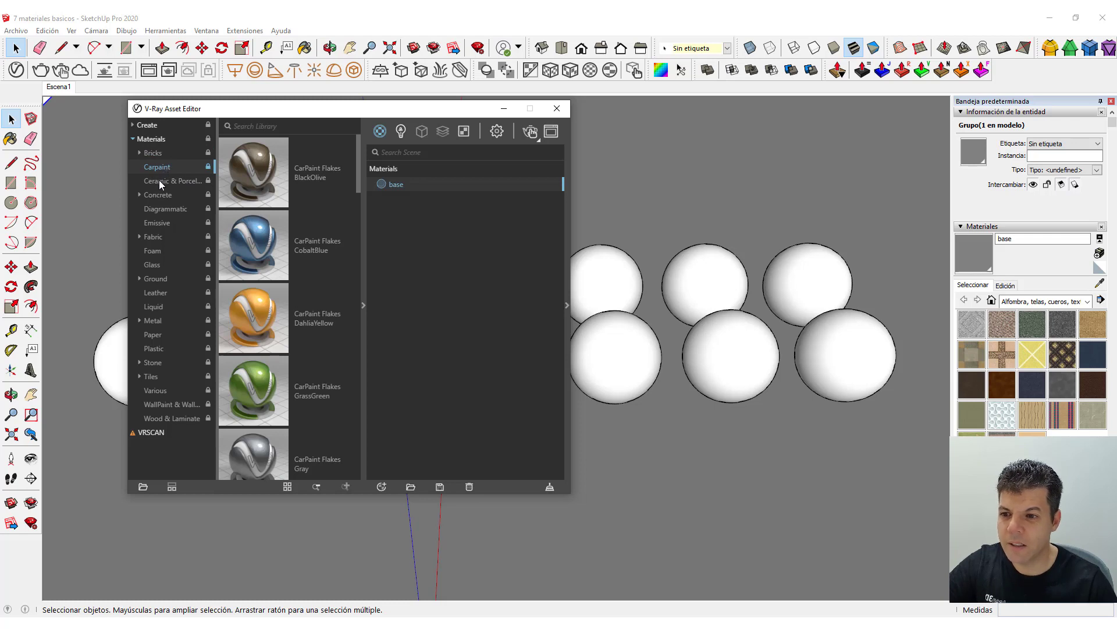
click(159, 180)
click(167, 196)
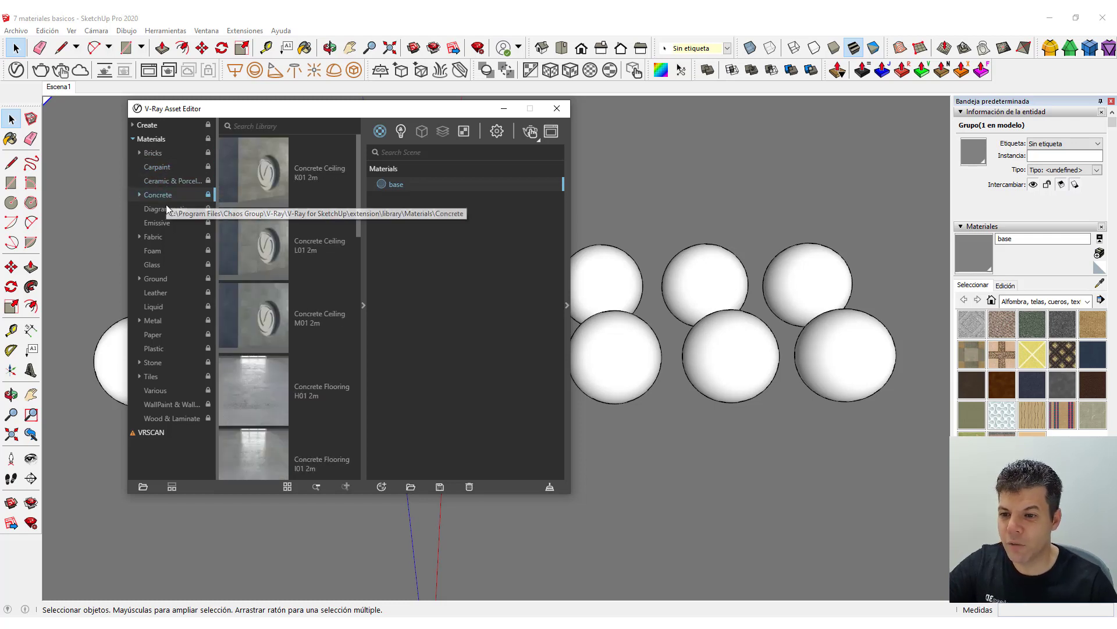
click(167, 210)
click(165, 225)
click(165, 236)
click(162, 250)
click(159, 265)
click(158, 278)
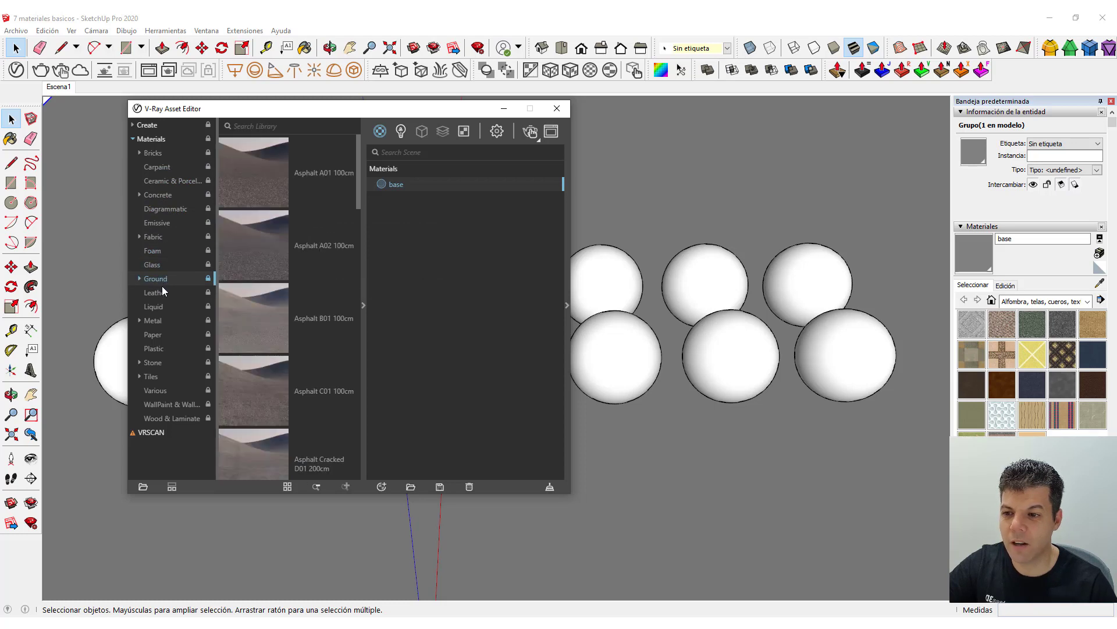
click(156, 153)
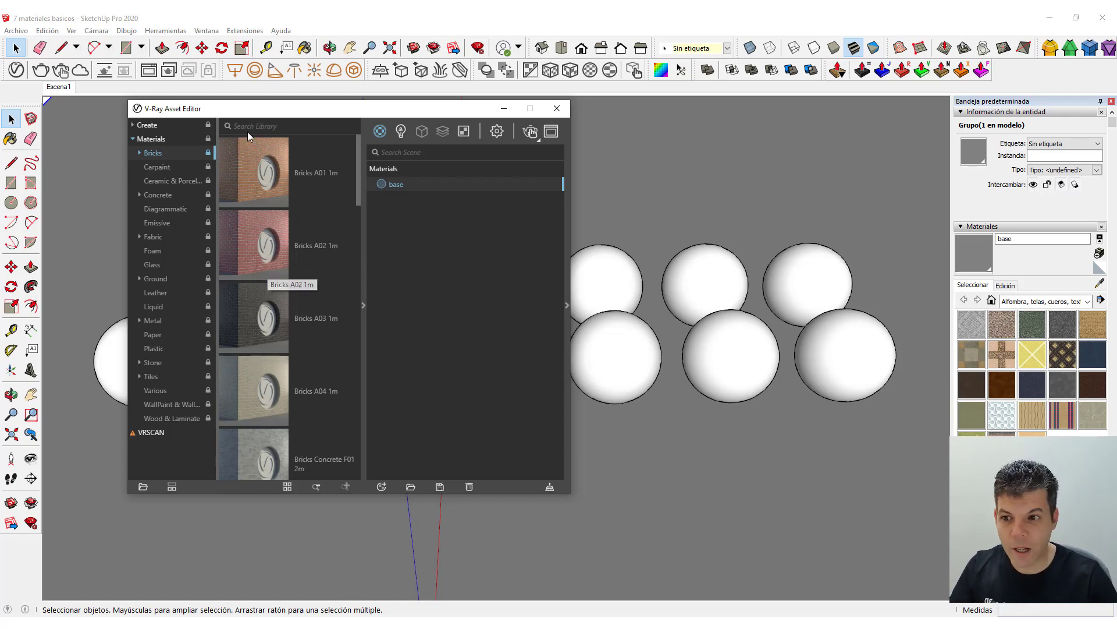
Try the library's stacked layout and grid previews, and return to the side-by-side layout with list previews
mouse_move(219, 130)
mouse_down()
mouse_move(153, 159)
mouse_move(273, 135)
mouse_move(203, 139)
mouse_up()
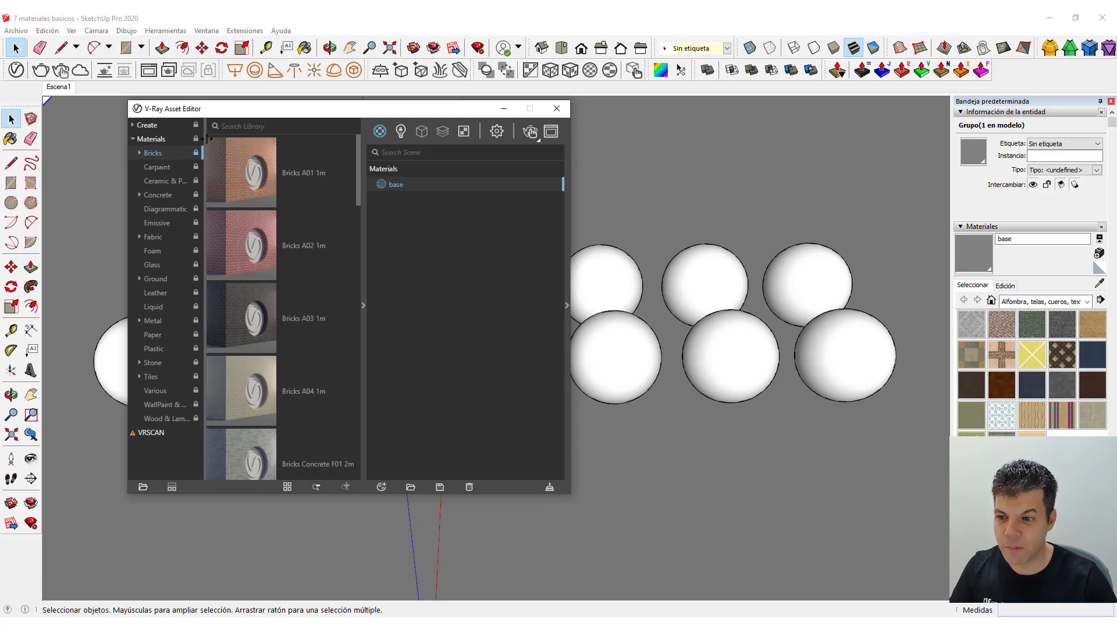
click(172, 487)
click(172, 487)
click(171, 488)
click(172, 487)
click(171, 487)
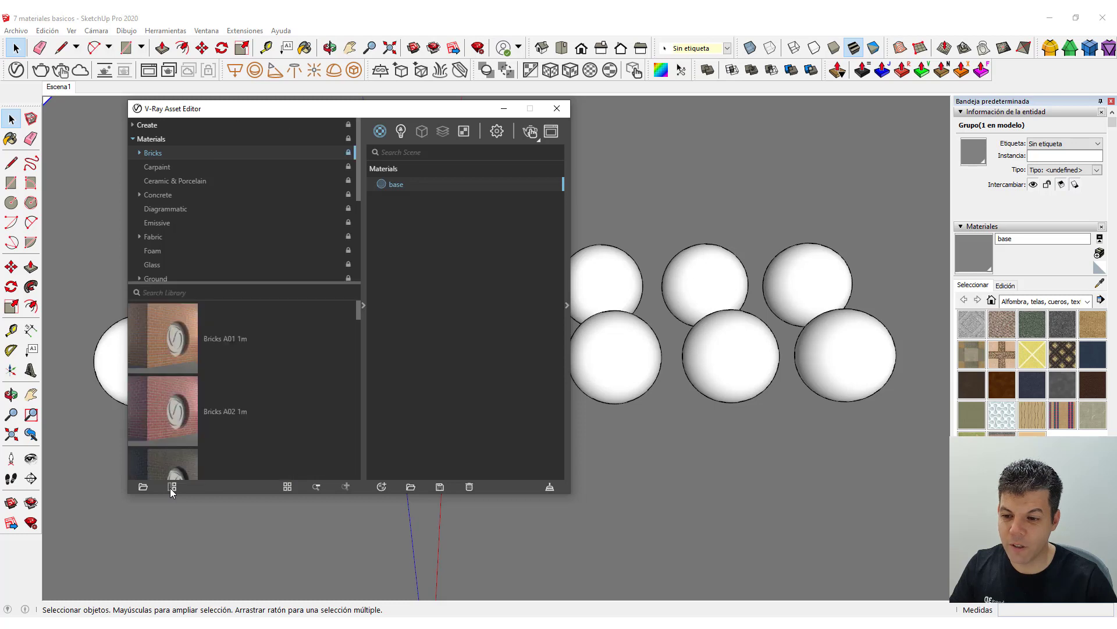
click(172, 486)
click(172, 486)
click(172, 486)
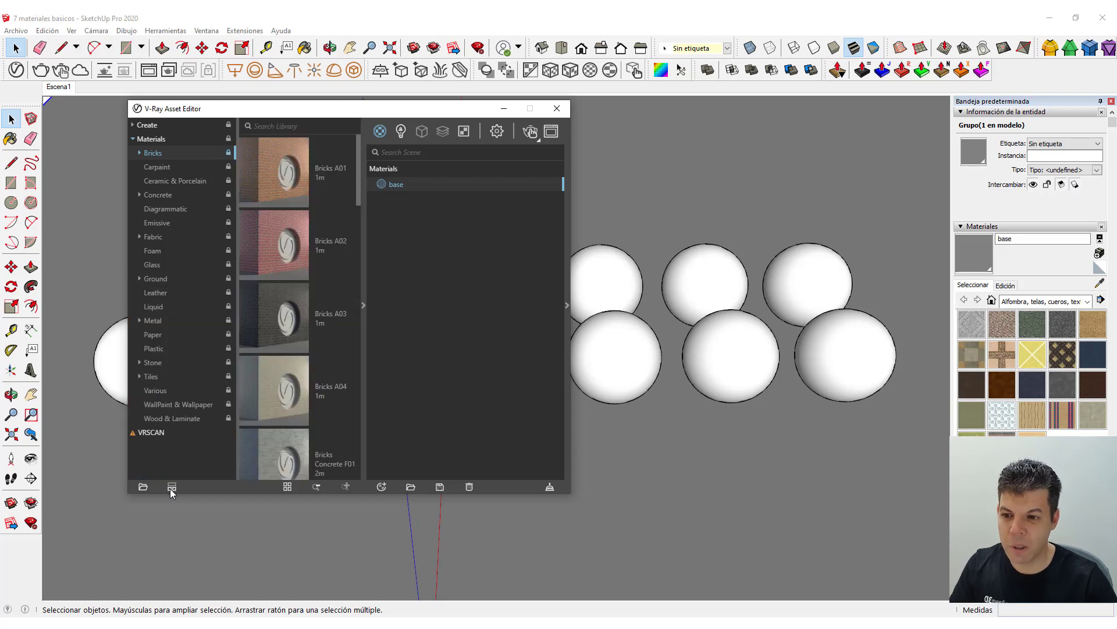
click(288, 487)
click(288, 488)
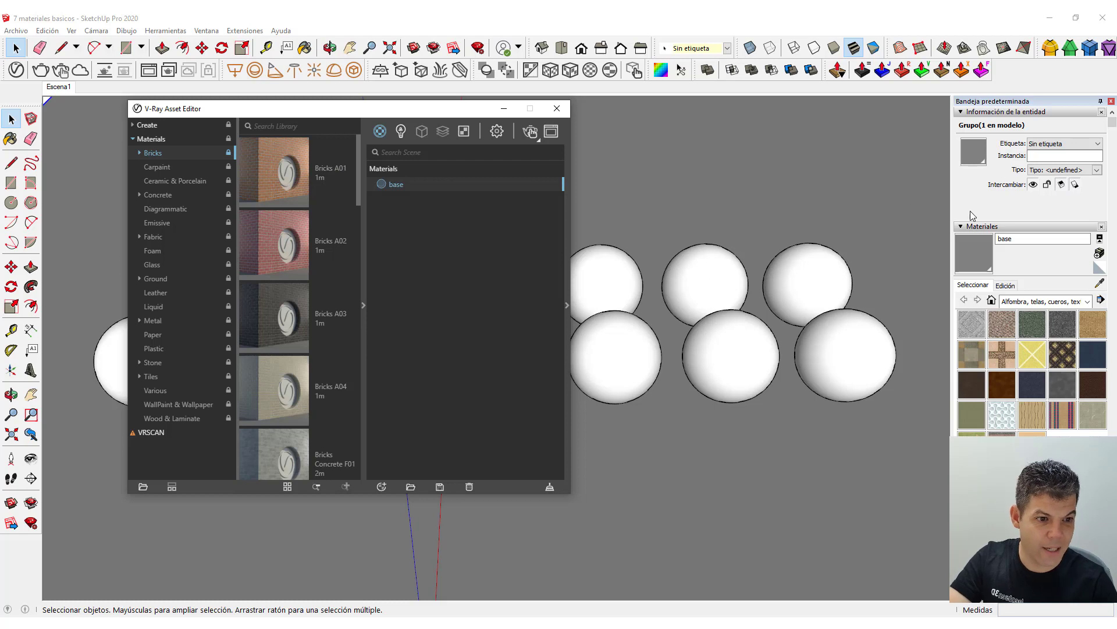
Collapse the entity information in the default tray and show the editing settings of the base material
click(1006, 112)
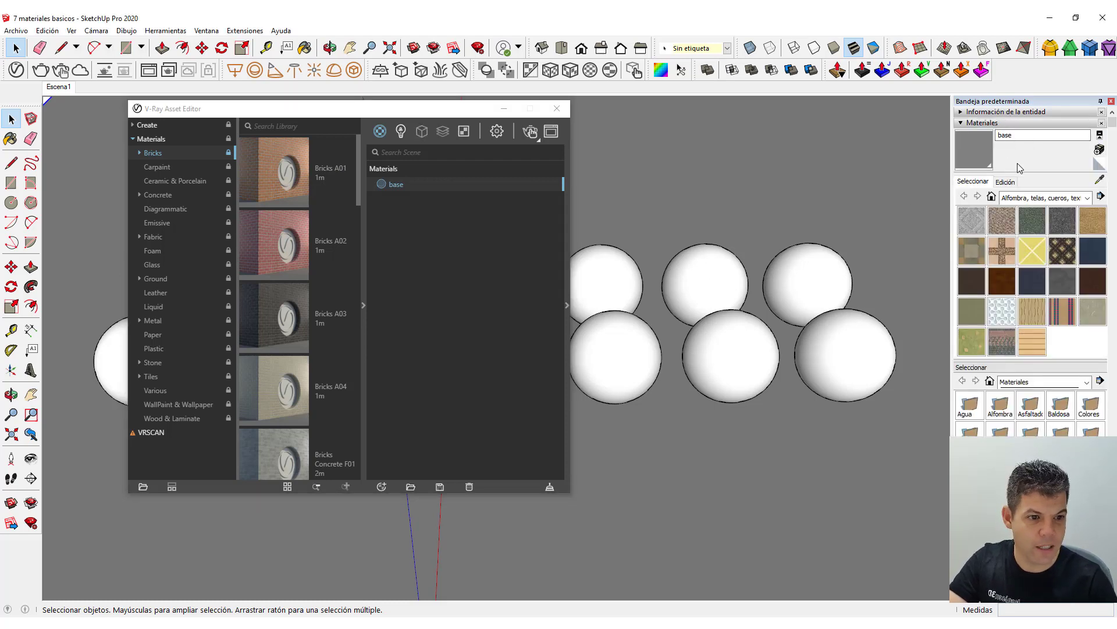
click(1008, 183)
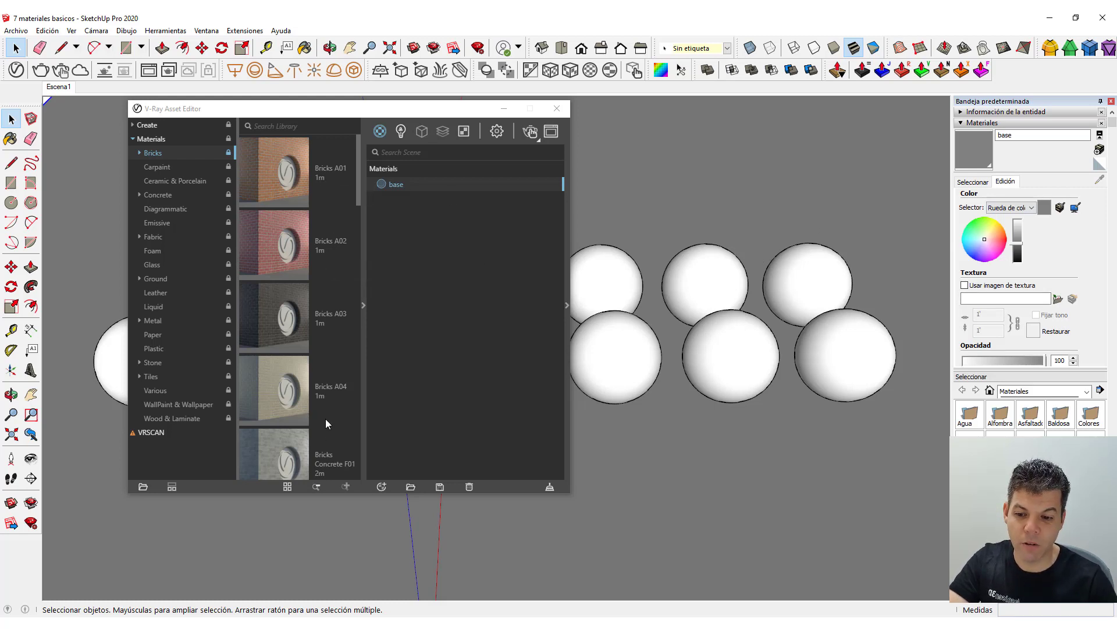
Shrink the Bricks material previews in the library and arrange them as a grid without names
scroll(327, 416, down, 1)
scroll(324, 415, down, 2)
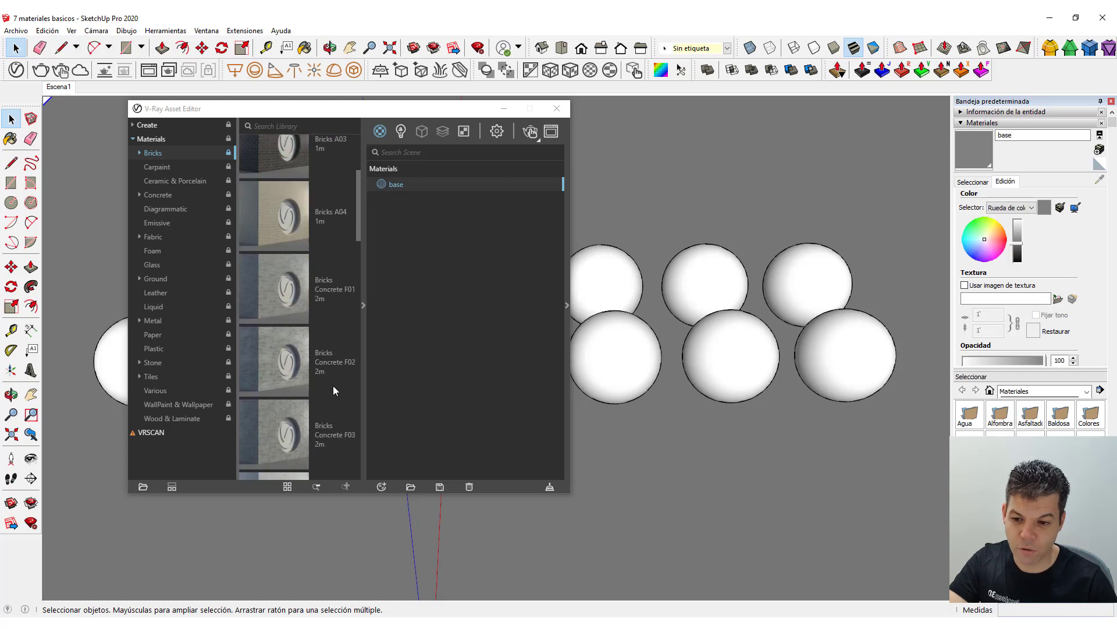
scroll(349, 349, up, 3)
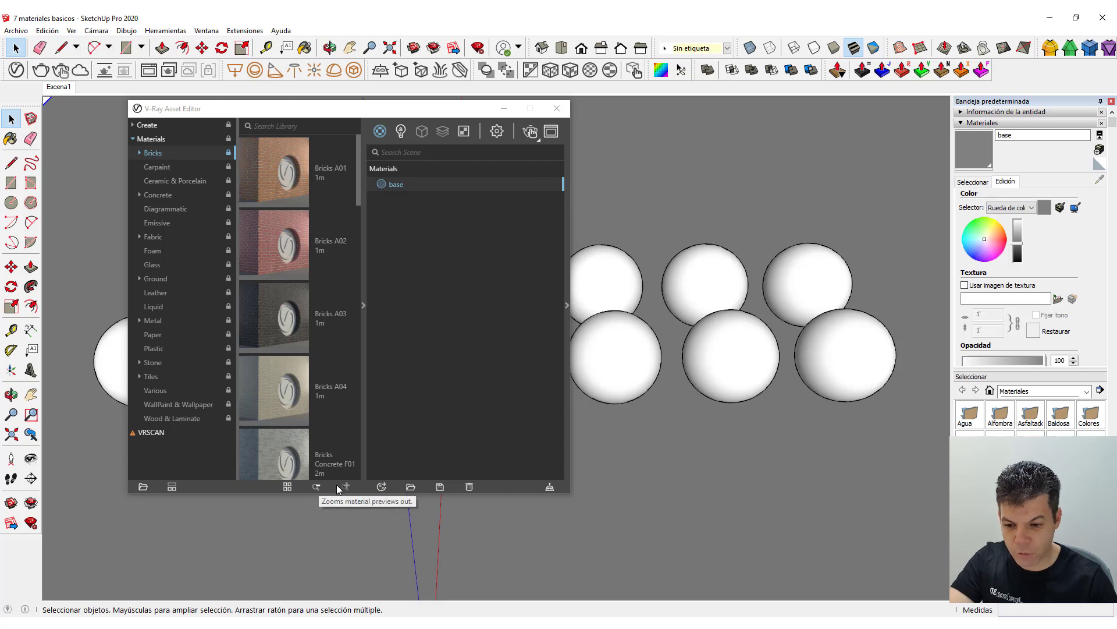
click(317, 487)
click(316, 486)
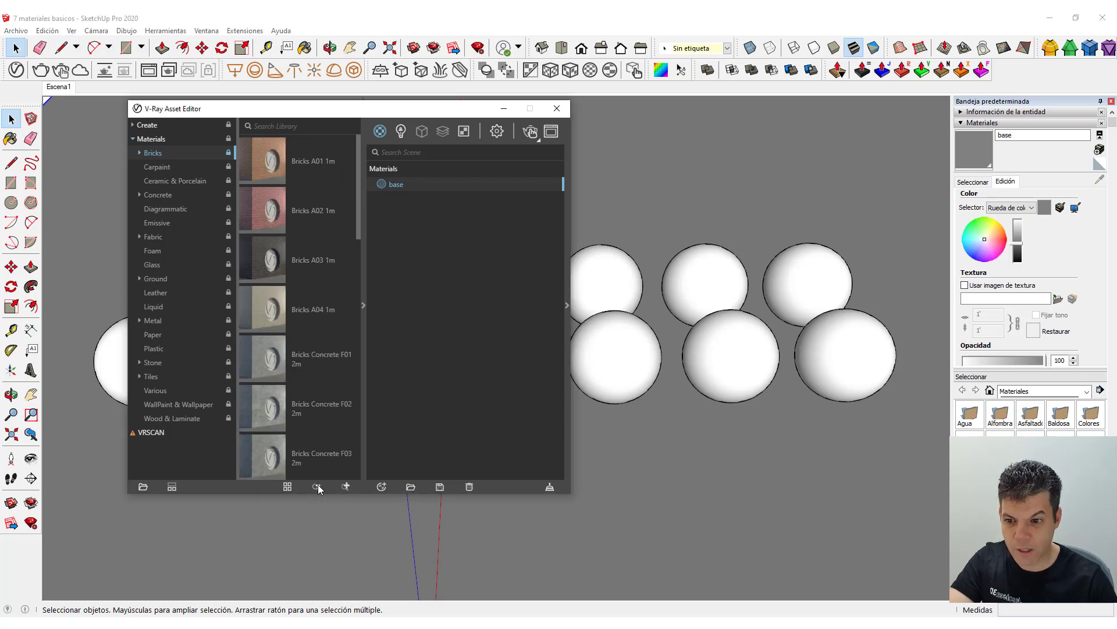
click(288, 488)
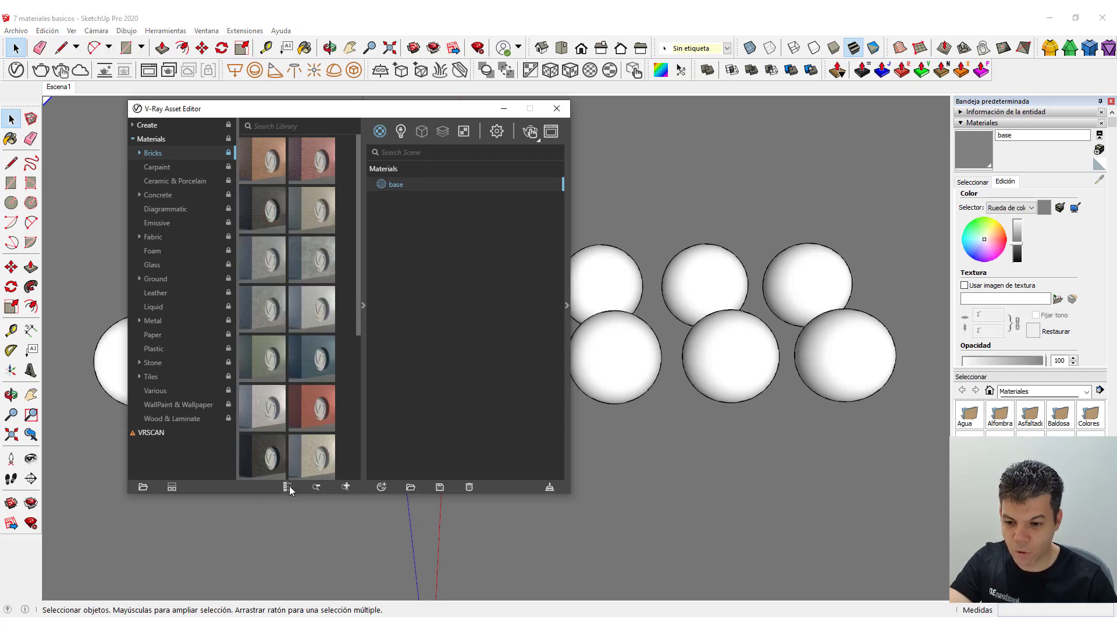
click(288, 487)
click(288, 488)
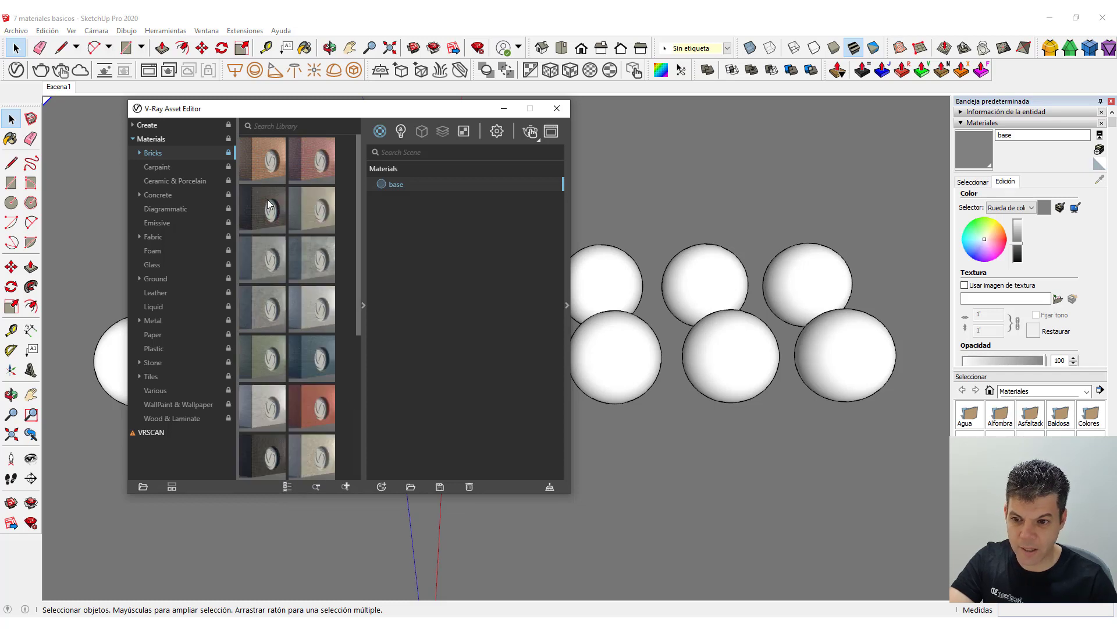
click(316, 488)
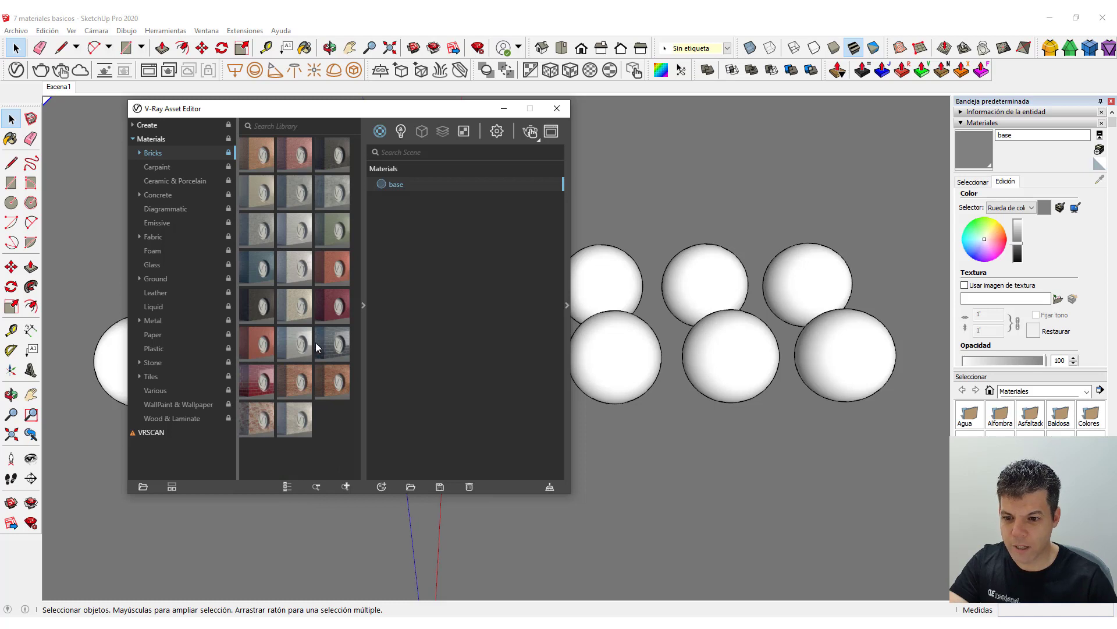
Narrow the library's category tree, enlarge the material previews and display them as a named list again
drag(240, 325, 195, 329)
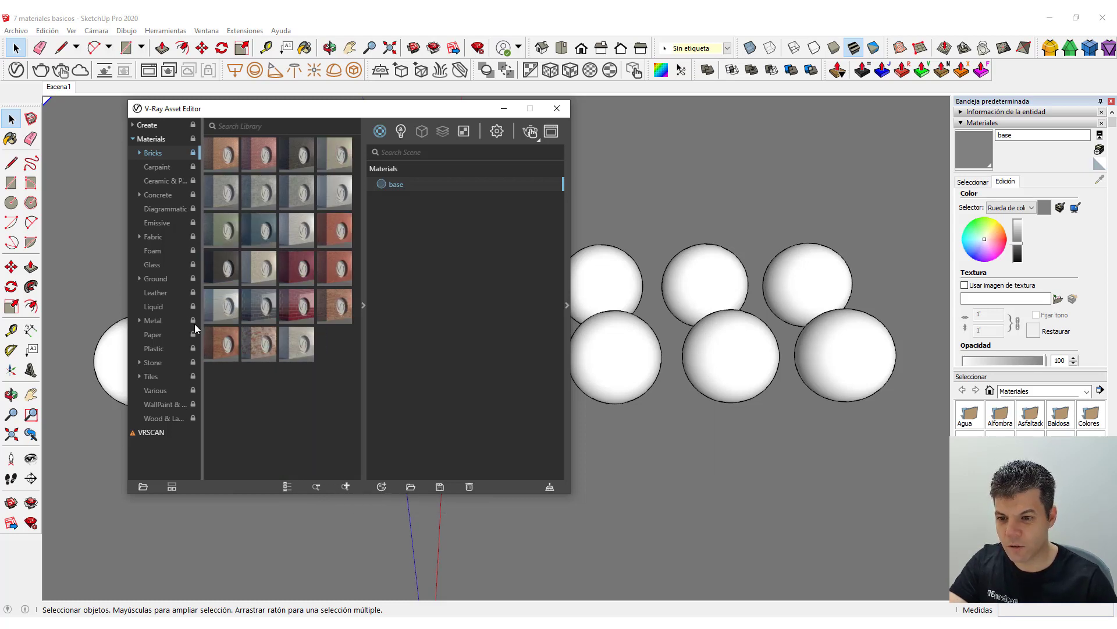
click(347, 486)
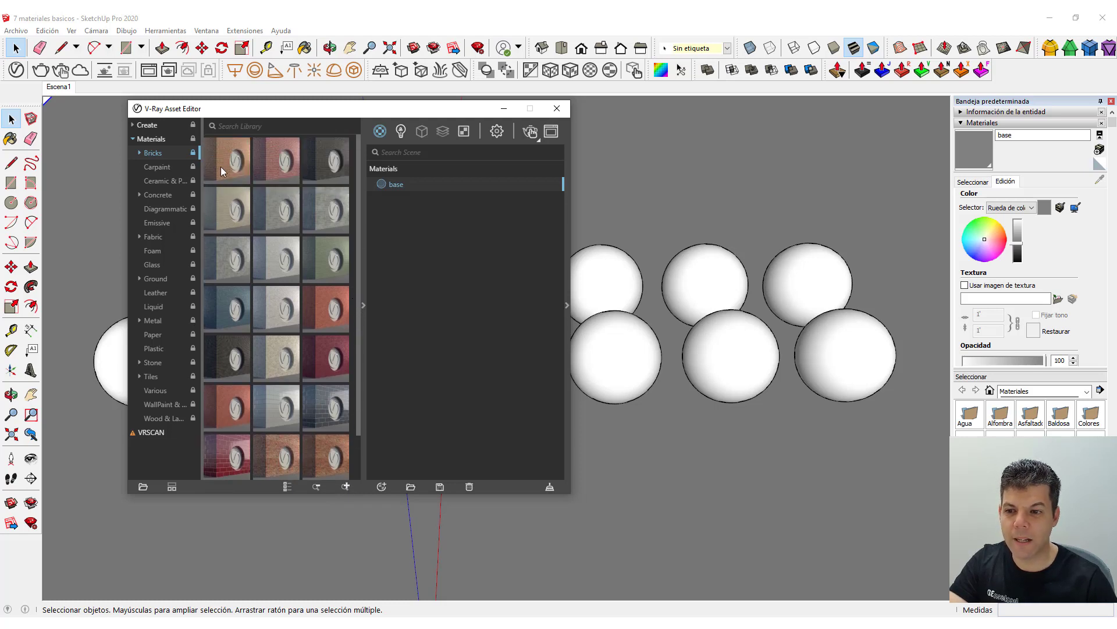
click(346, 486)
drag(202, 188, 221, 194)
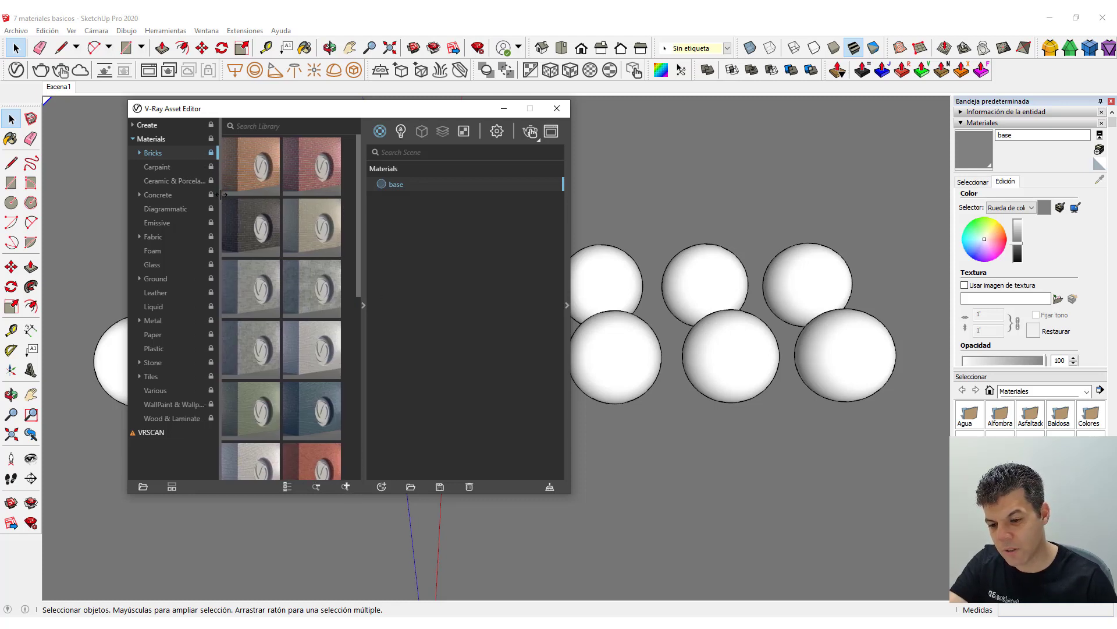
click(287, 486)
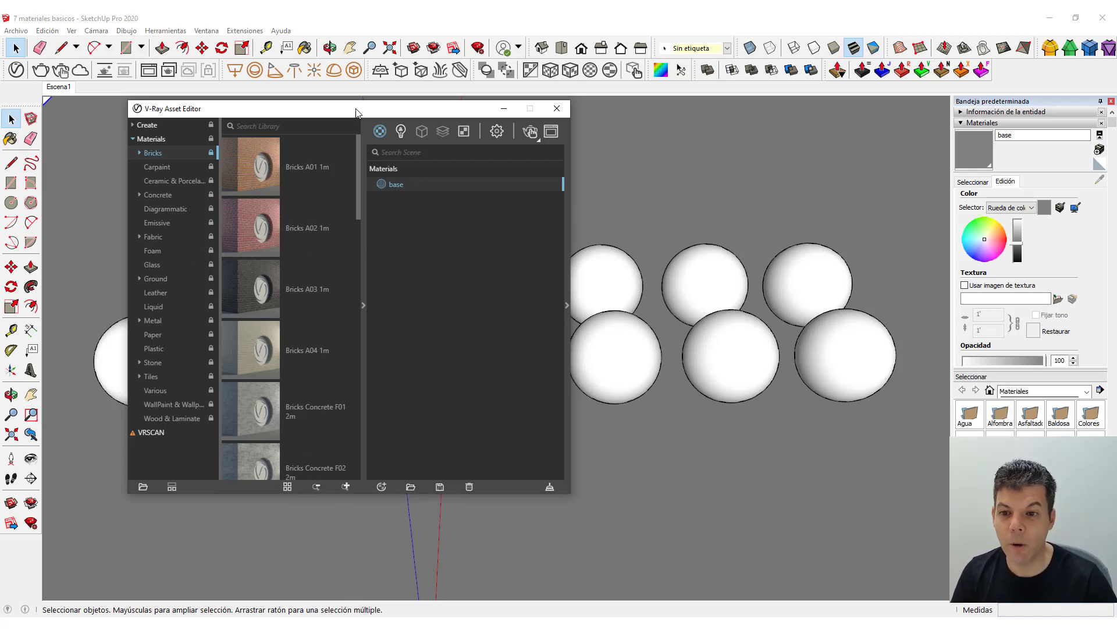
Move the asset editor clear of the front-left sphere, select that sphere and apply the Bricks A01 1m material to it
drag(358, 114, 621, 162)
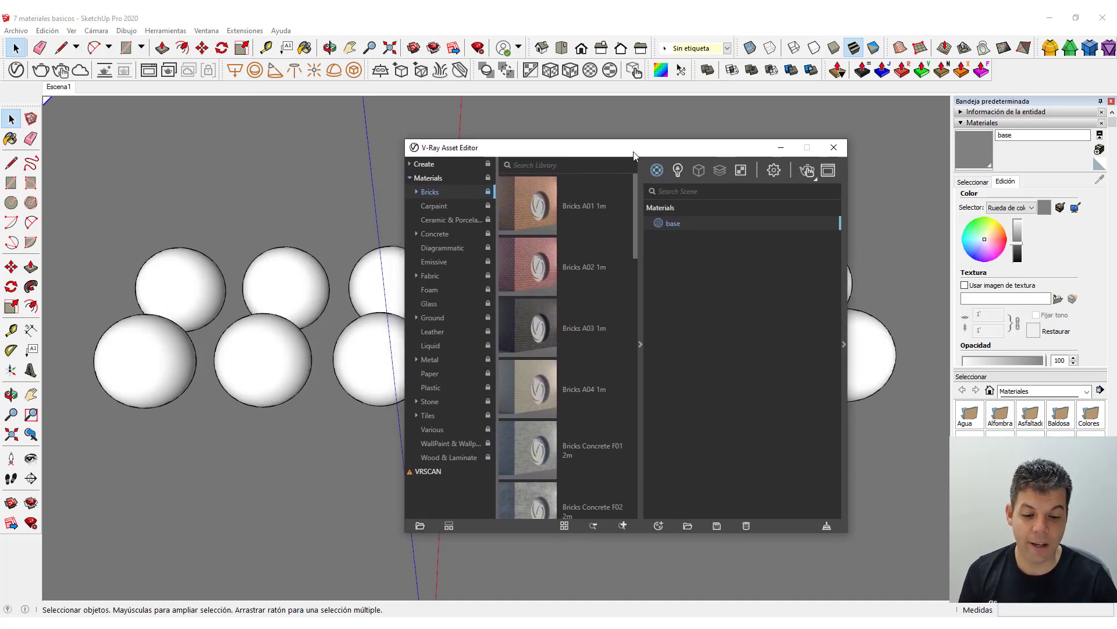
drag(633, 142, 835, 337)
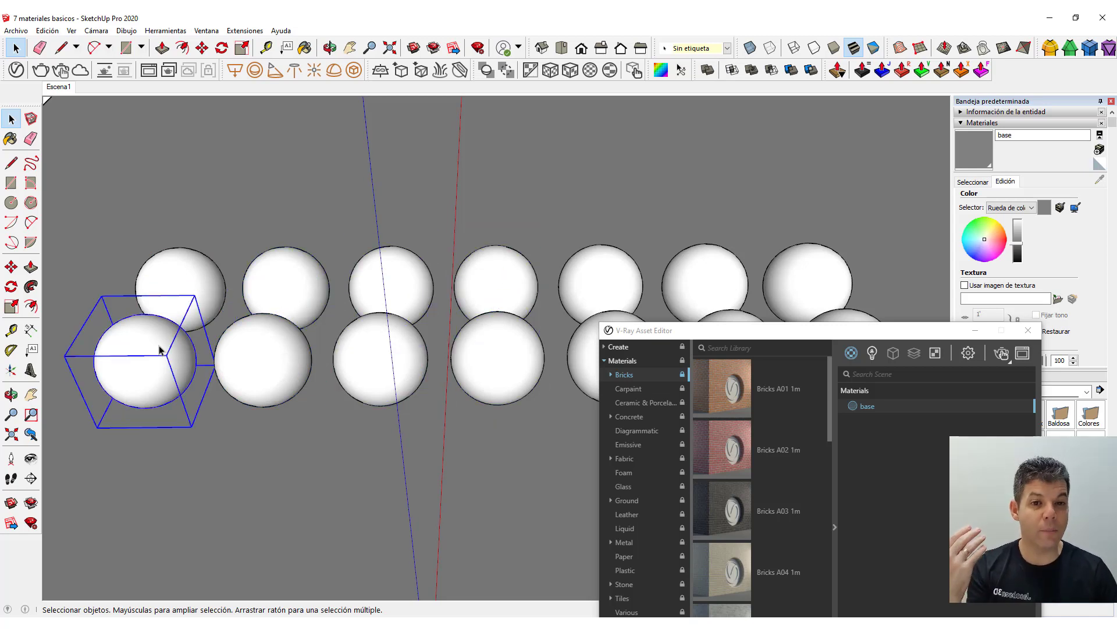
drag(735, 338, 514, 118)
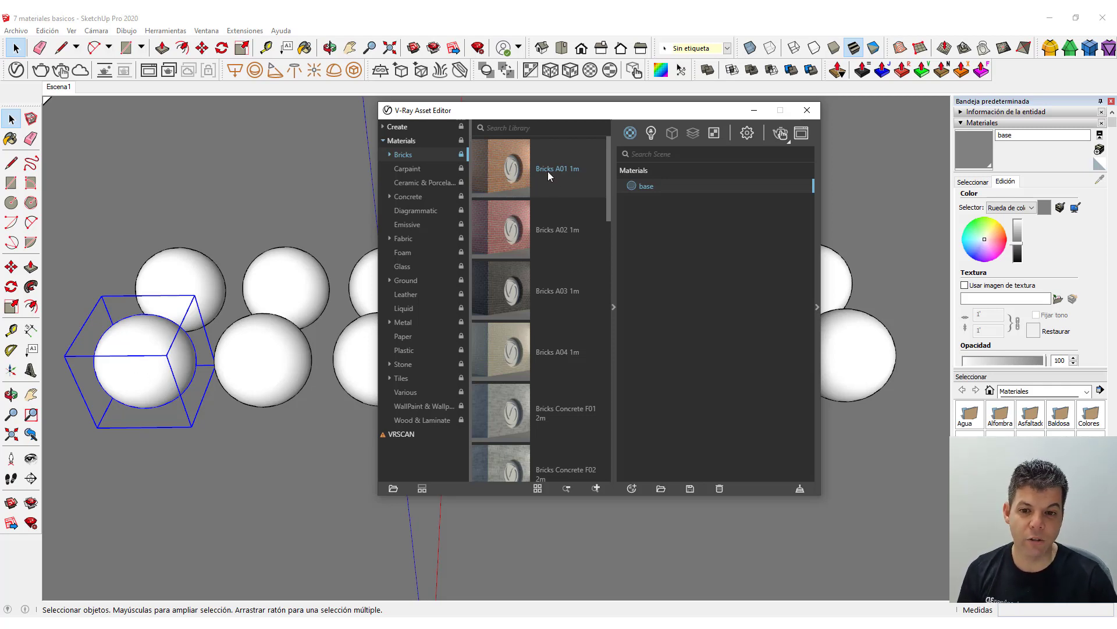
right_click(526, 168)
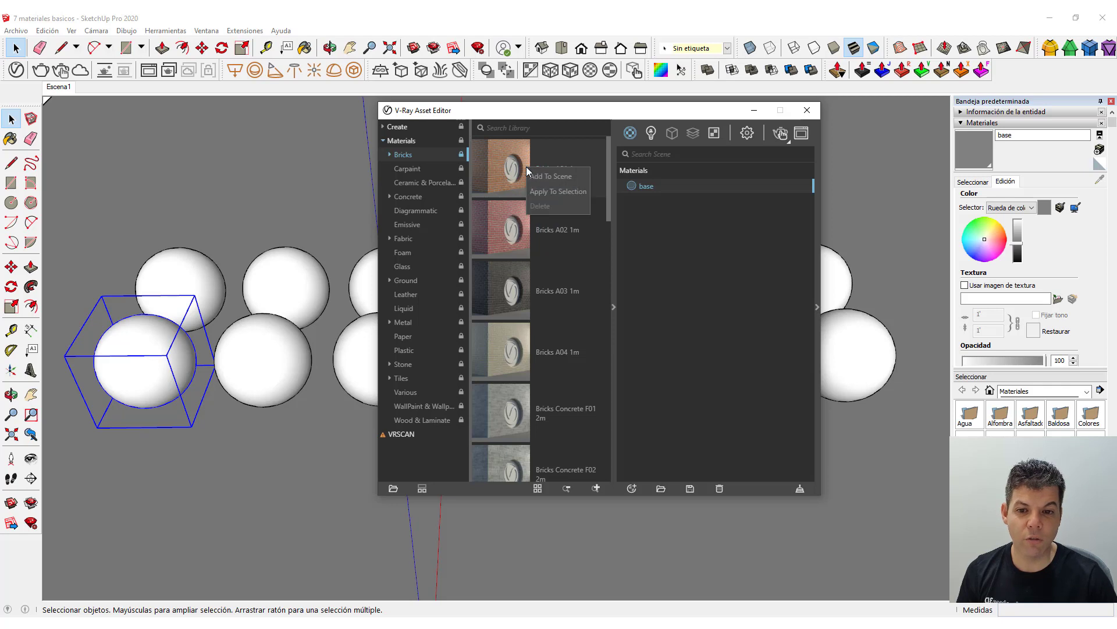
click(547, 191)
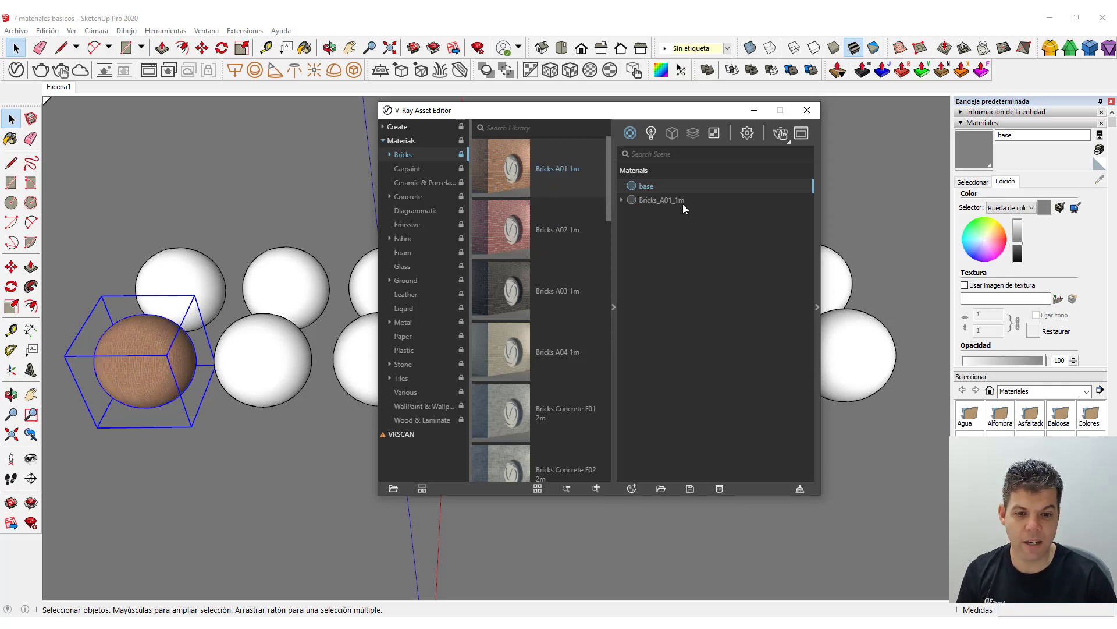
Apply a fitted spherical texture projection to the selected brick sphere
scroll(125, 375, up, 5)
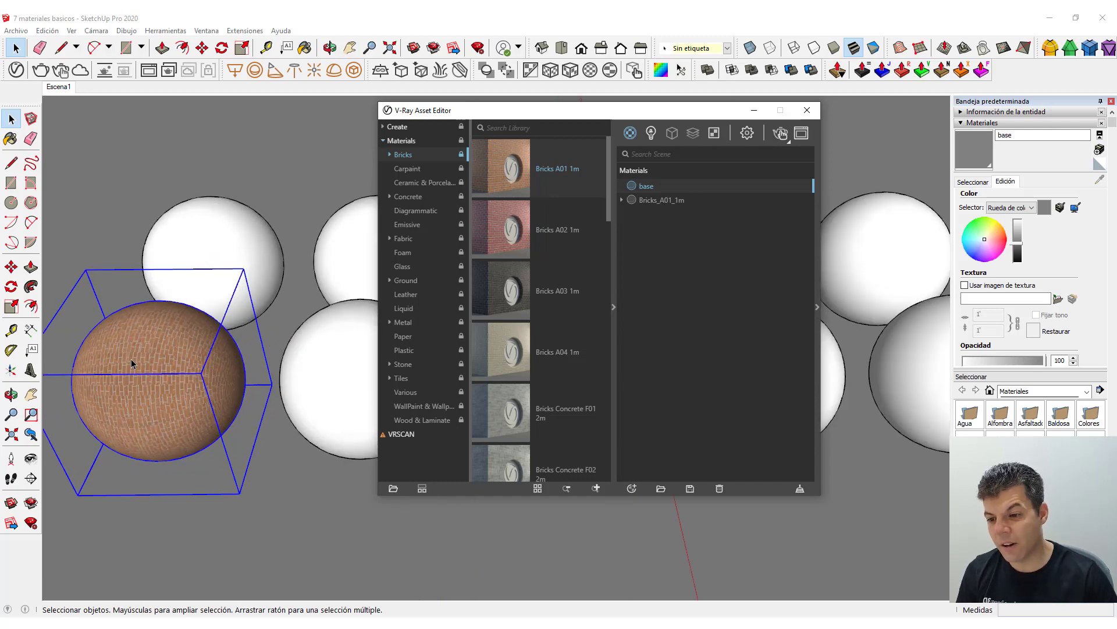
scroll(180, 421, up, 2)
middle_drag(187, 391, 407, 316)
scroll(231, 376, down, 2)
middle_drag(209, 399, 210, 311)
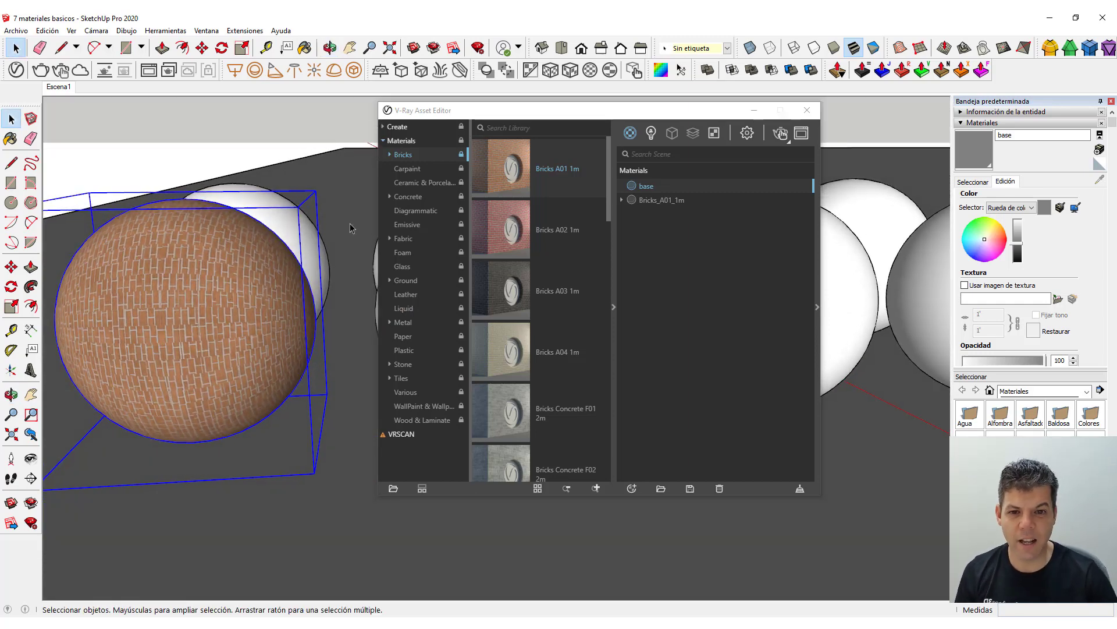
click(612, 74)
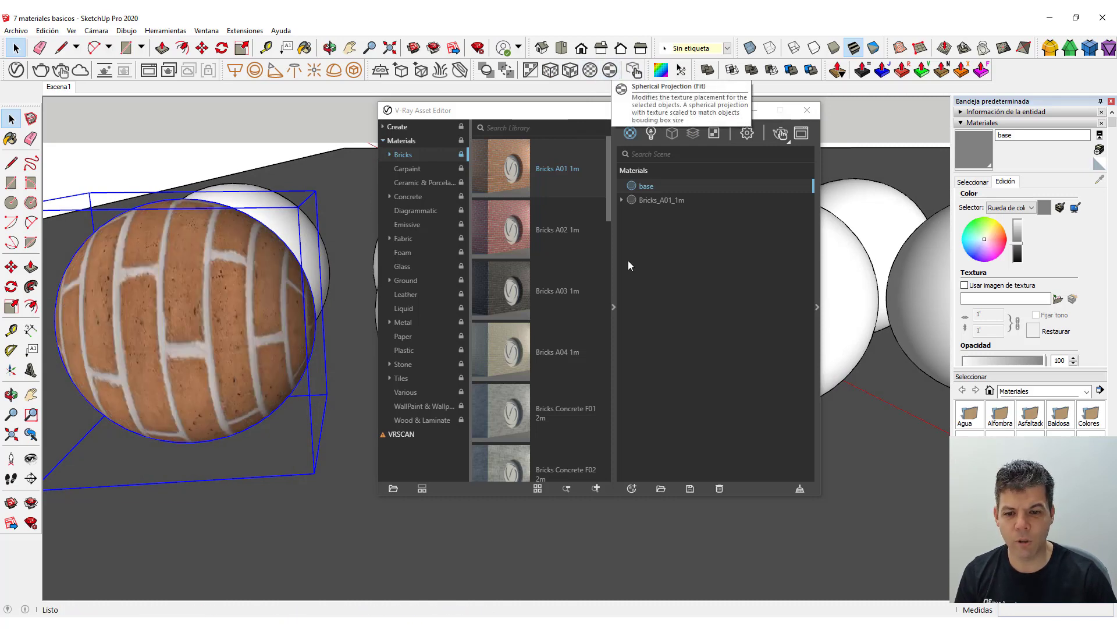
click(648, 319)
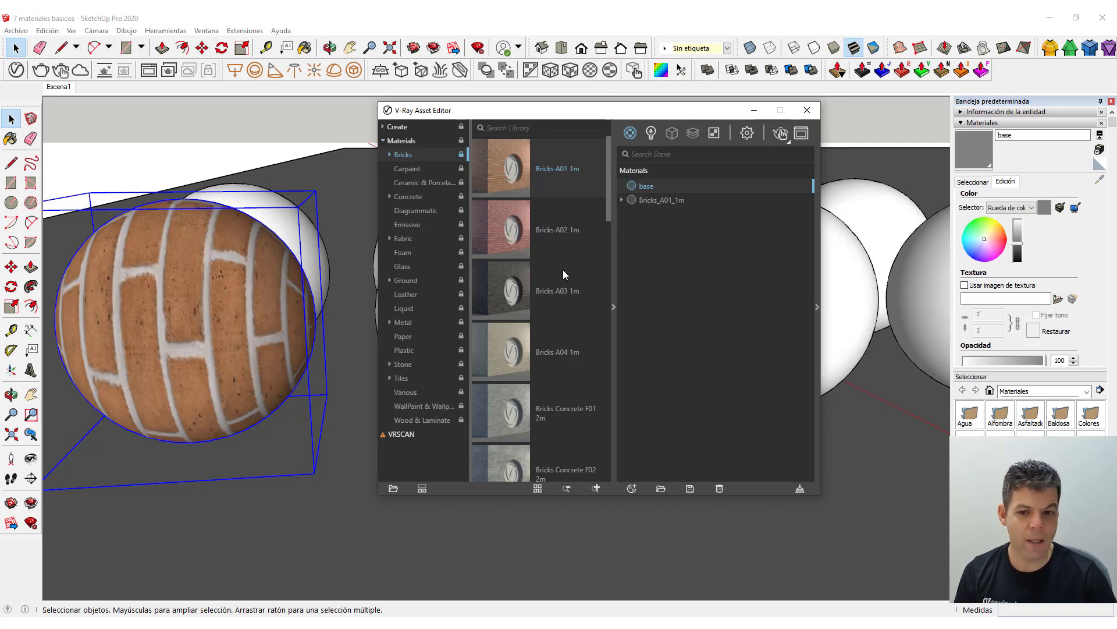
Sample the brick material from the front-left sphere and show its editing settings in the default tray
click(974, 182)
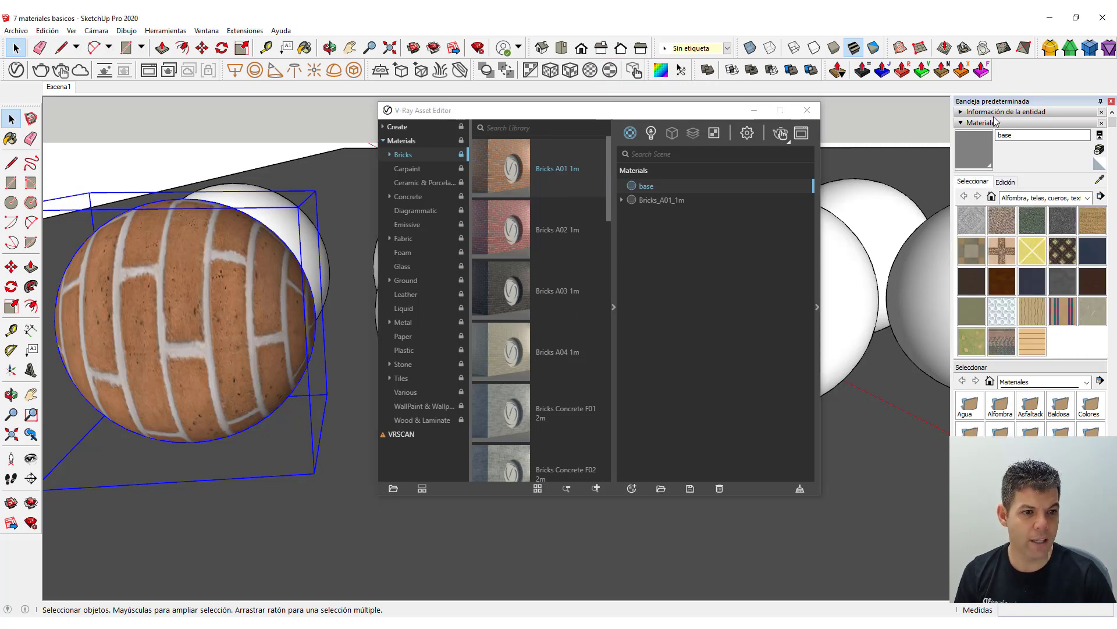
click(1100, 181)
click(188, 269)
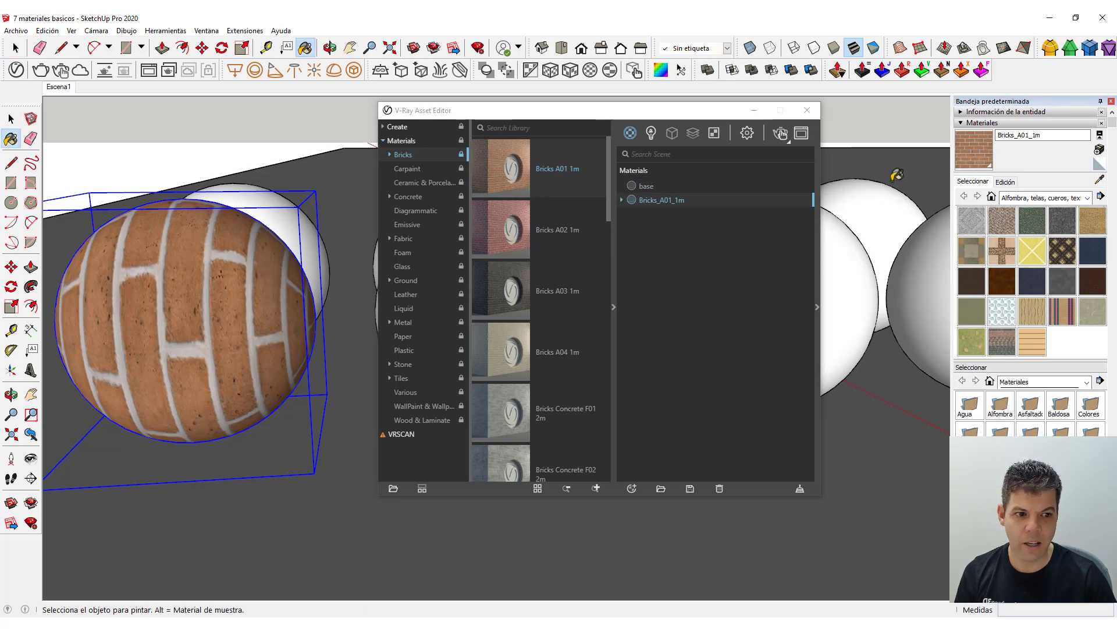
click(1007, 182)
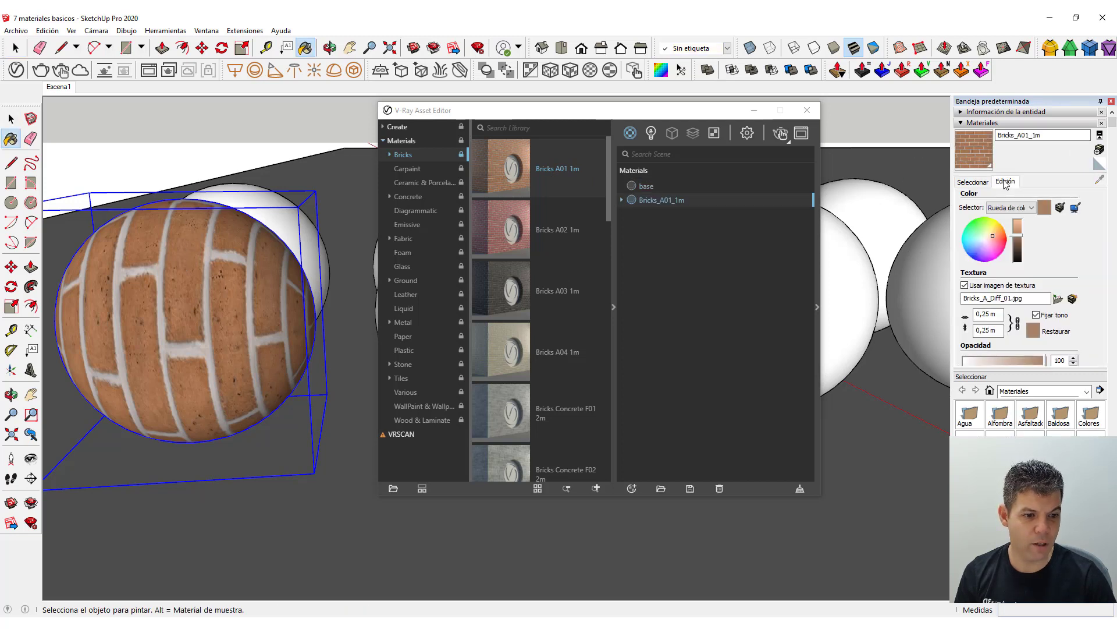
Try a brick texture width of 1 m on the sphere, followed by a width of 0.1 m
click(997, 315)
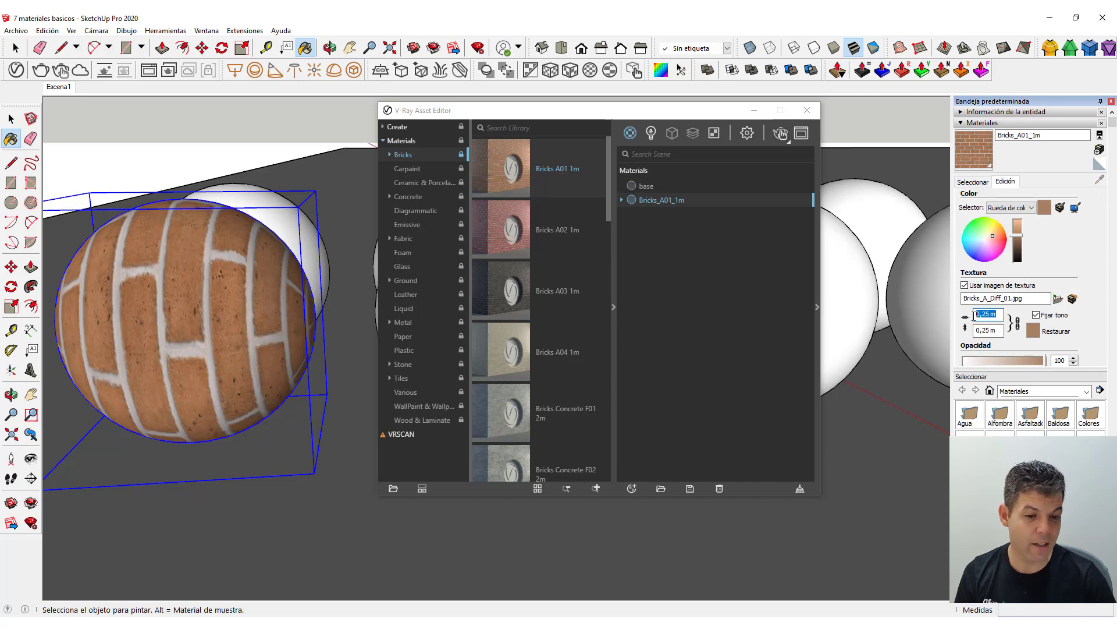
text(1)
key(Return)
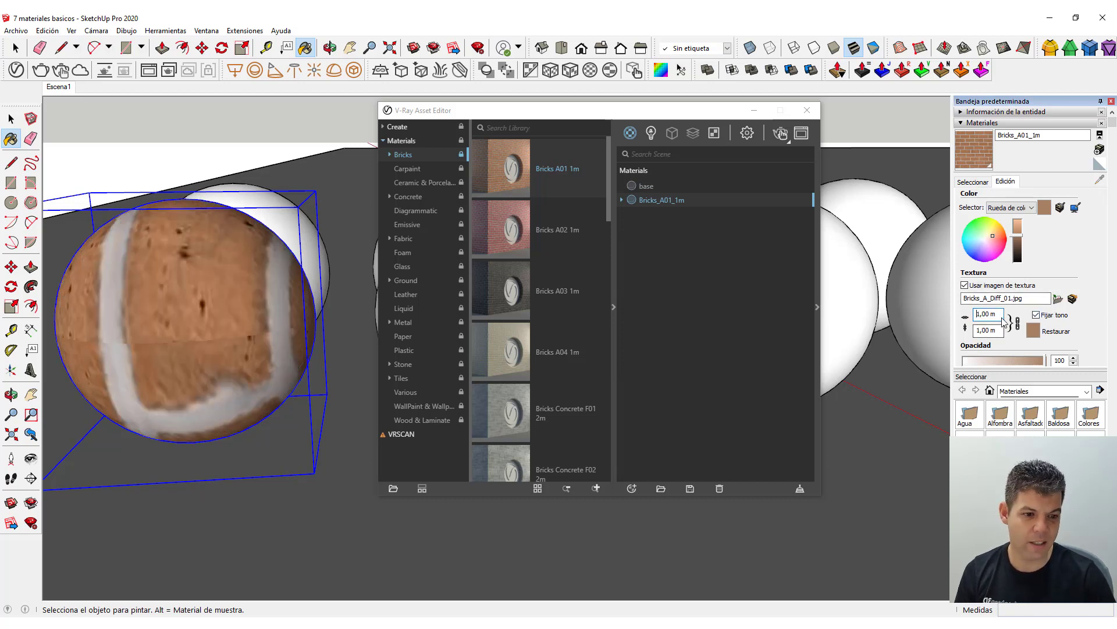
mouse_move(240, 281)
middle_down()
mouse_move(185, 299)
mouse_move(262, 326)
mouse_move(185, 346)
middle_up()
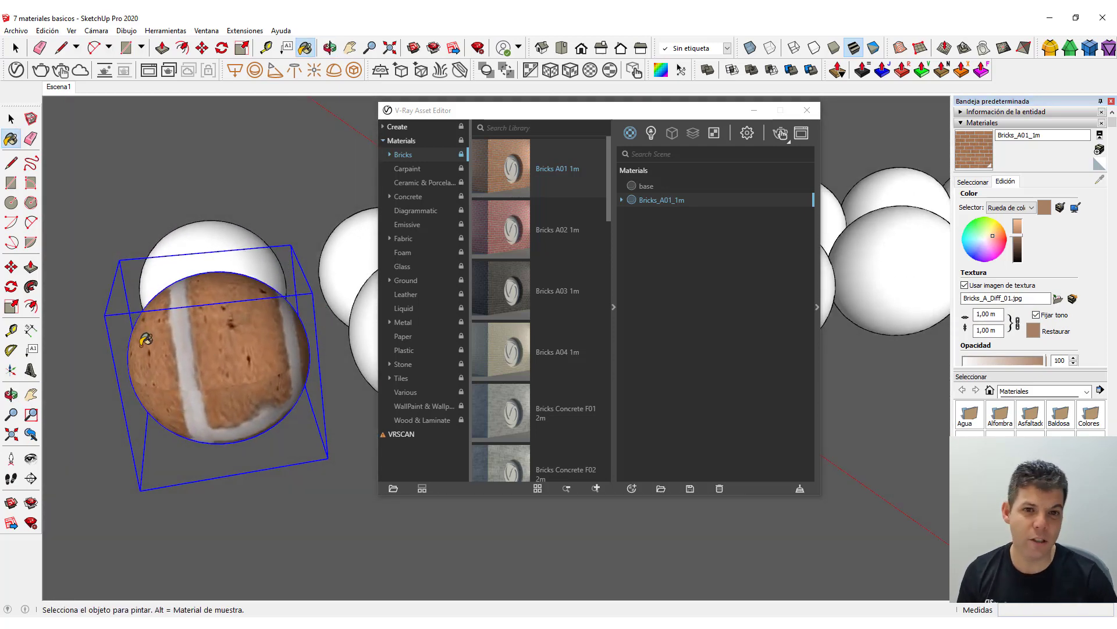
click(984, 315)
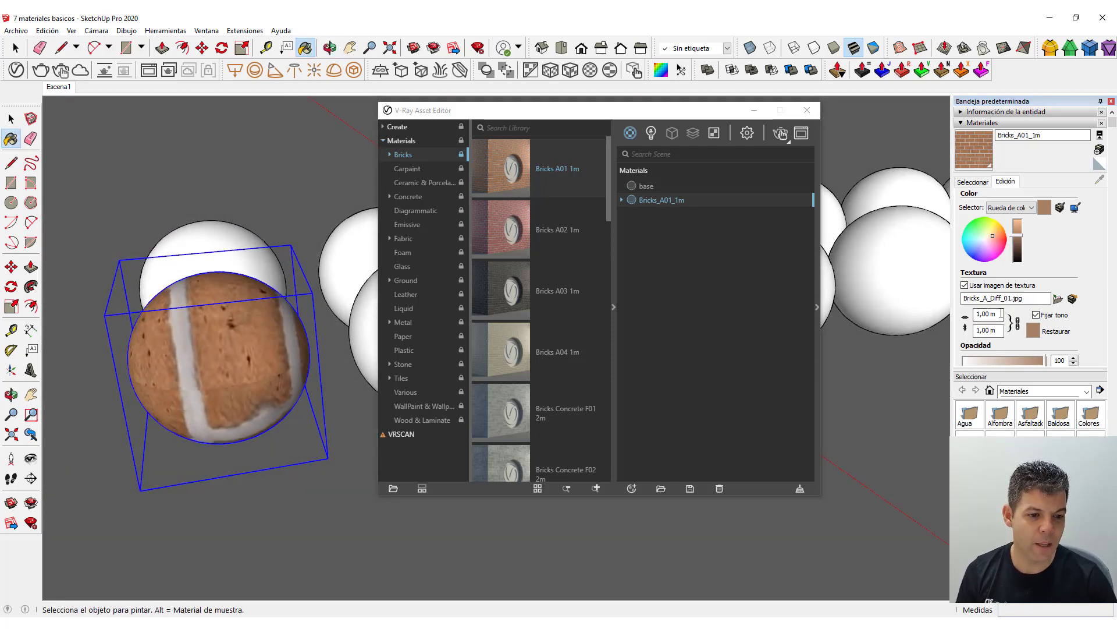
text(0)
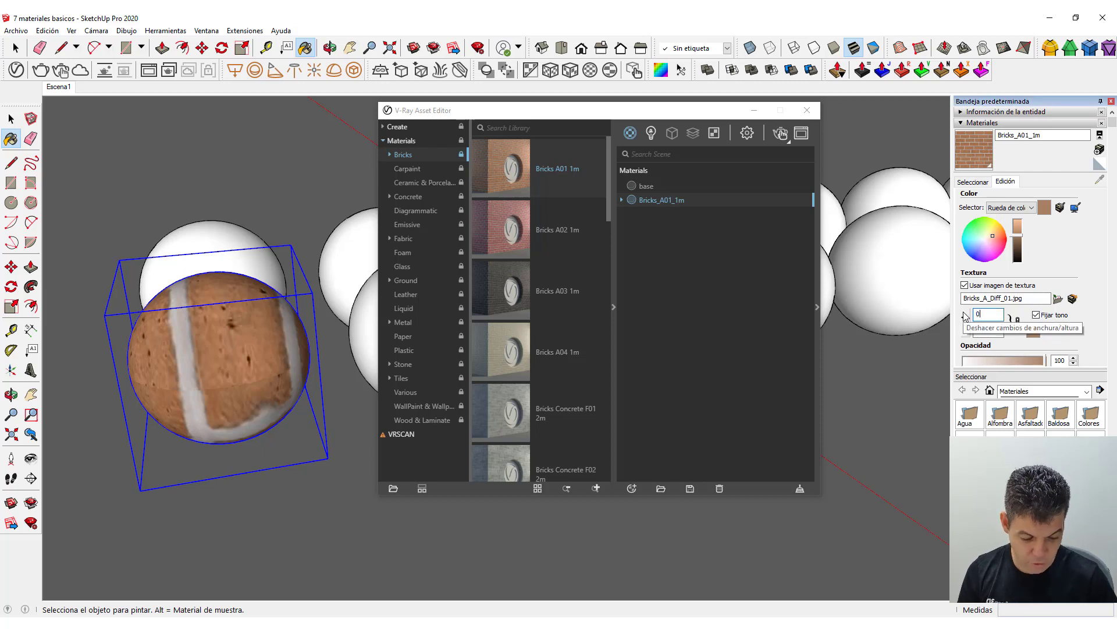
text(,1)
key(Return)
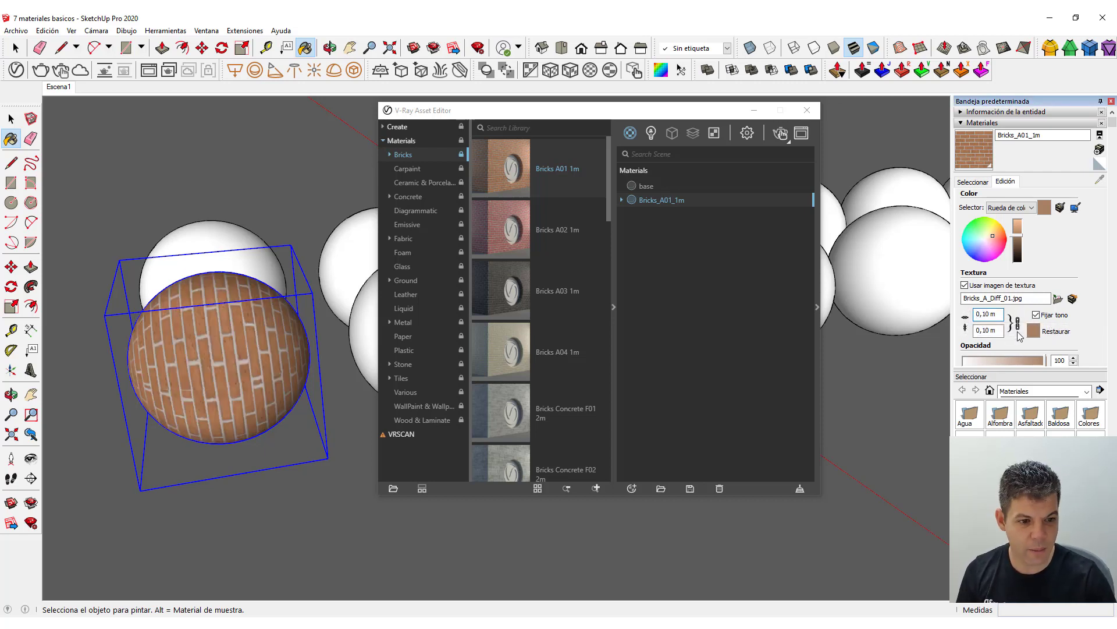
Set the brick texture's width to 0.15 m and undo the stray painting of the ground
text(5)
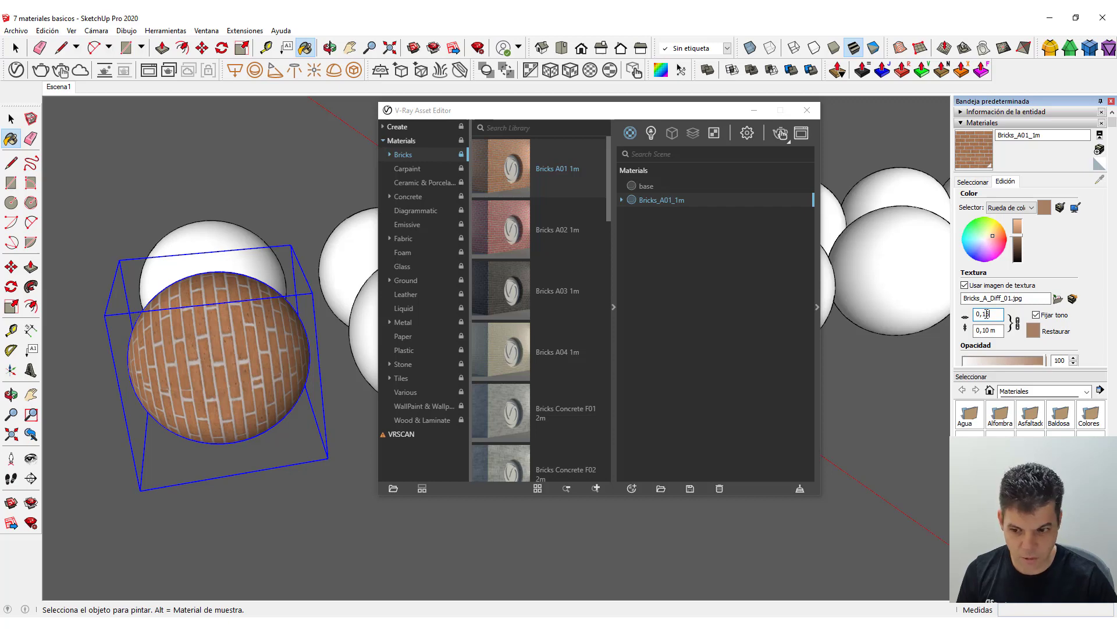
key(Return)
click(291, 499)
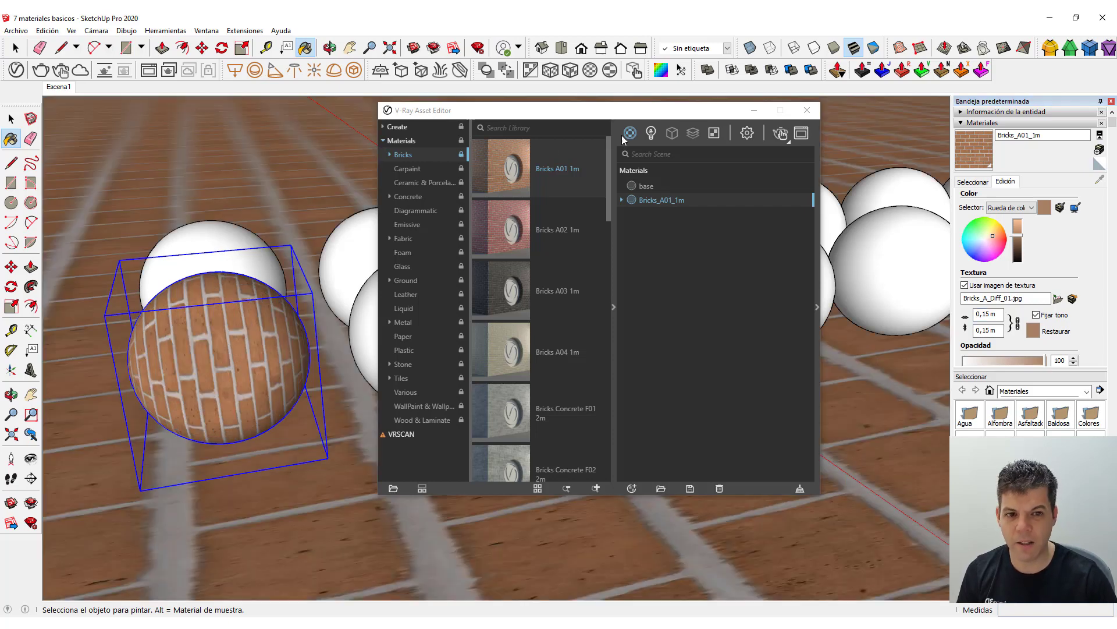
key(ctrl+z)
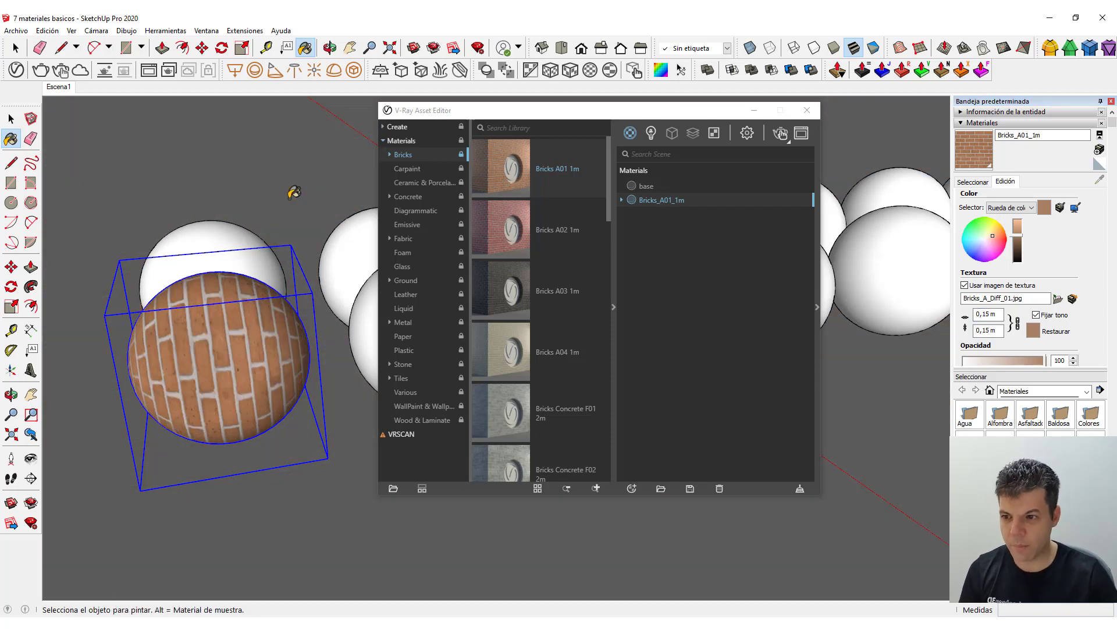
key(space)
Show the brick sphere from the front, move the asset editor clear of it and start an interactive render
middle_drag(211, 377, 413, 382)
key(m)
scroll(111, 424, up, 2)
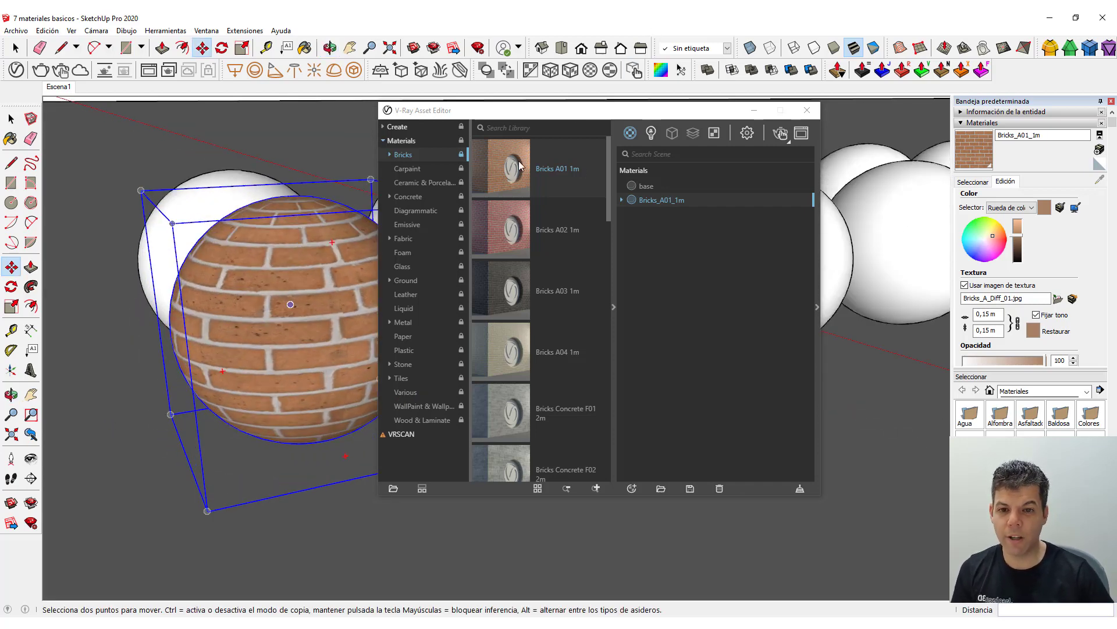
drag(597, 110, 836, 80)
middle_drag(171, 352, 199, 374)
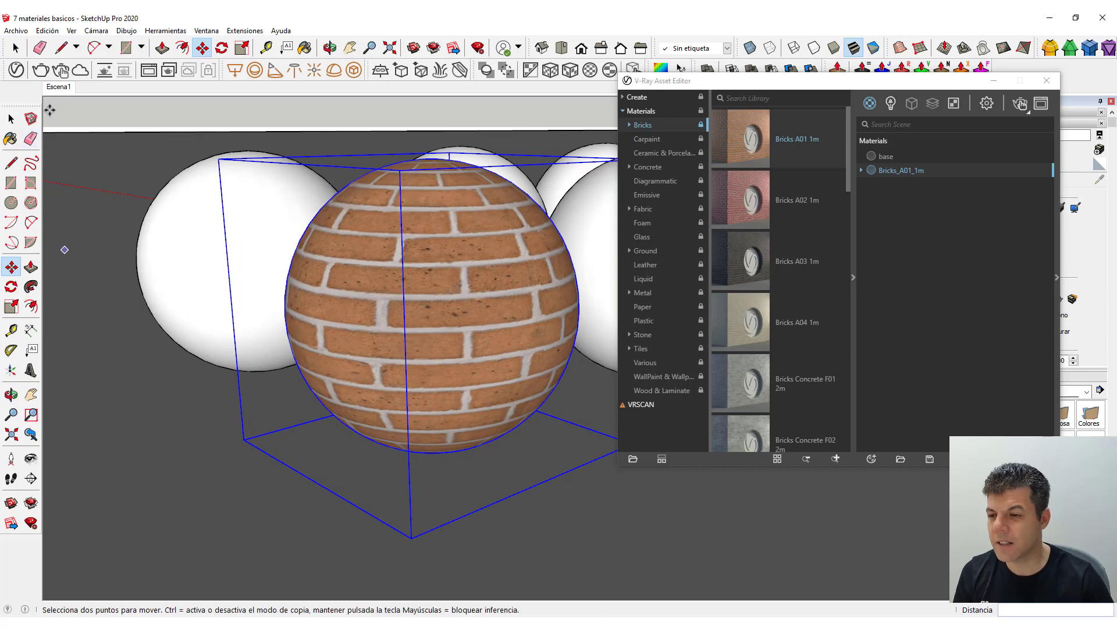
click(17, 72)
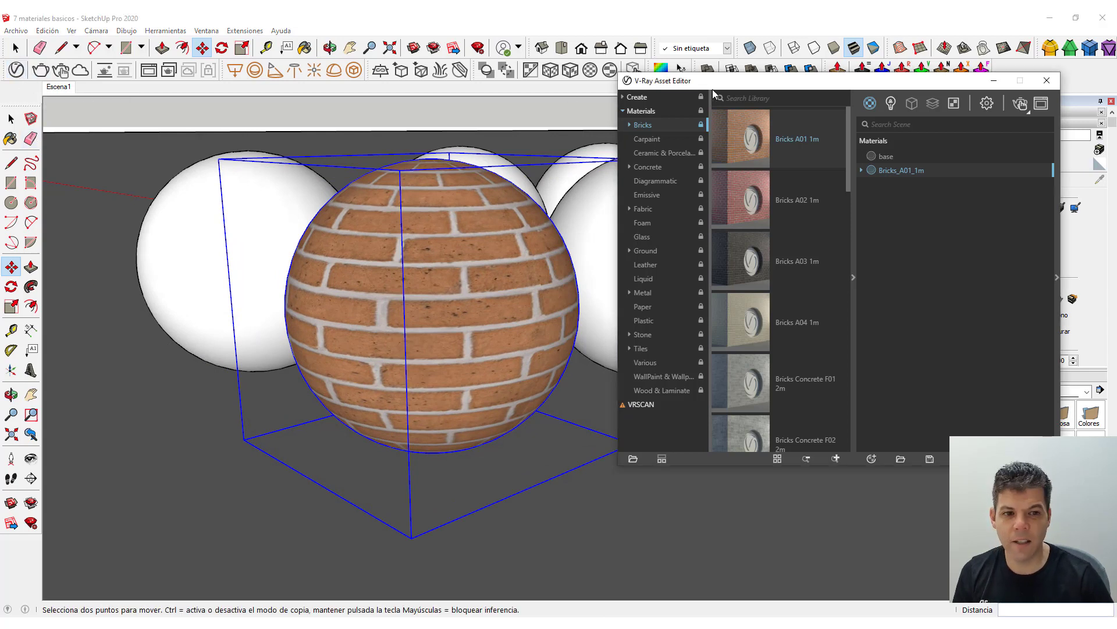
click(61, 70)
Arrange the frame buffer and asset editor around the brick sphere and bring the sphere closer in the interactive render
drag(745, 33, 767, 240)
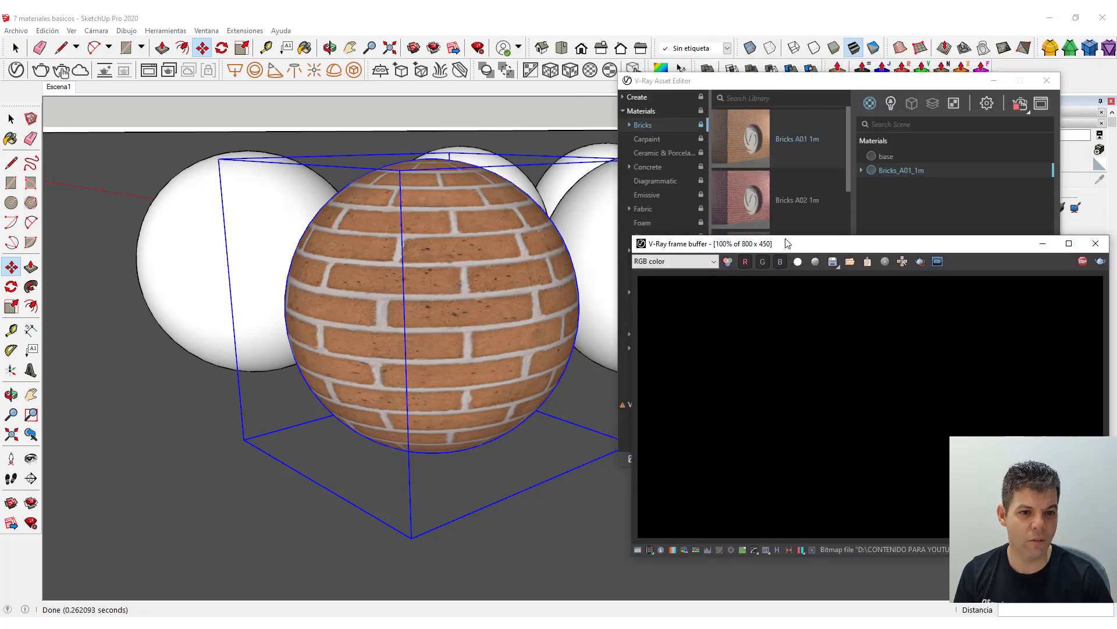
drag(785, 80, 290, 182)
drag(831, 248, 831, 103)
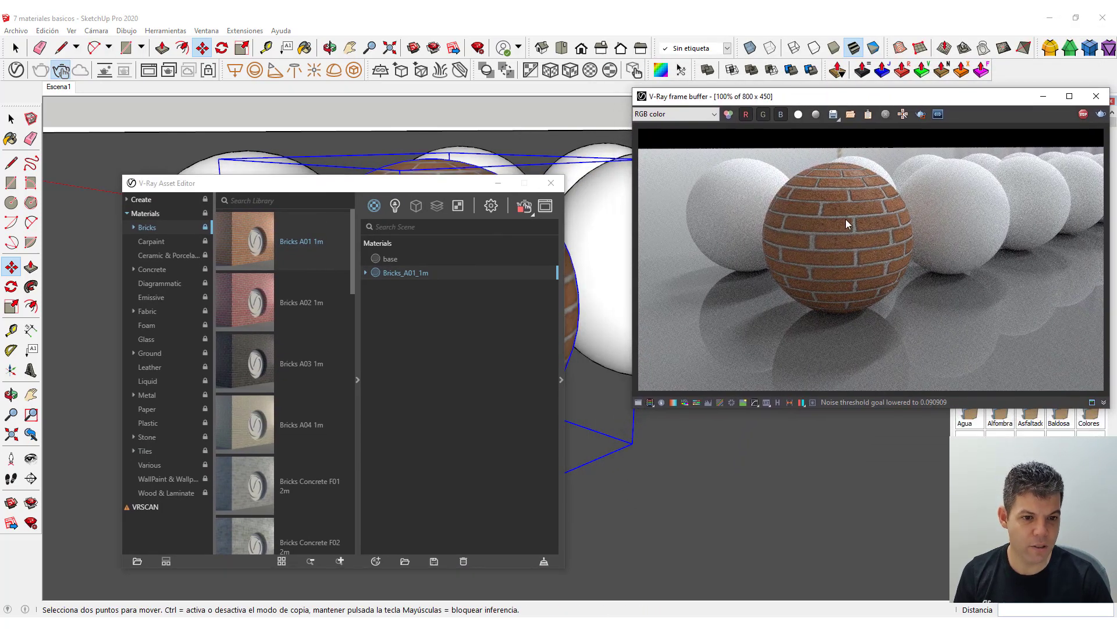
drag(487, 183, 536, 466)
scroll(470, 309, up, 3)
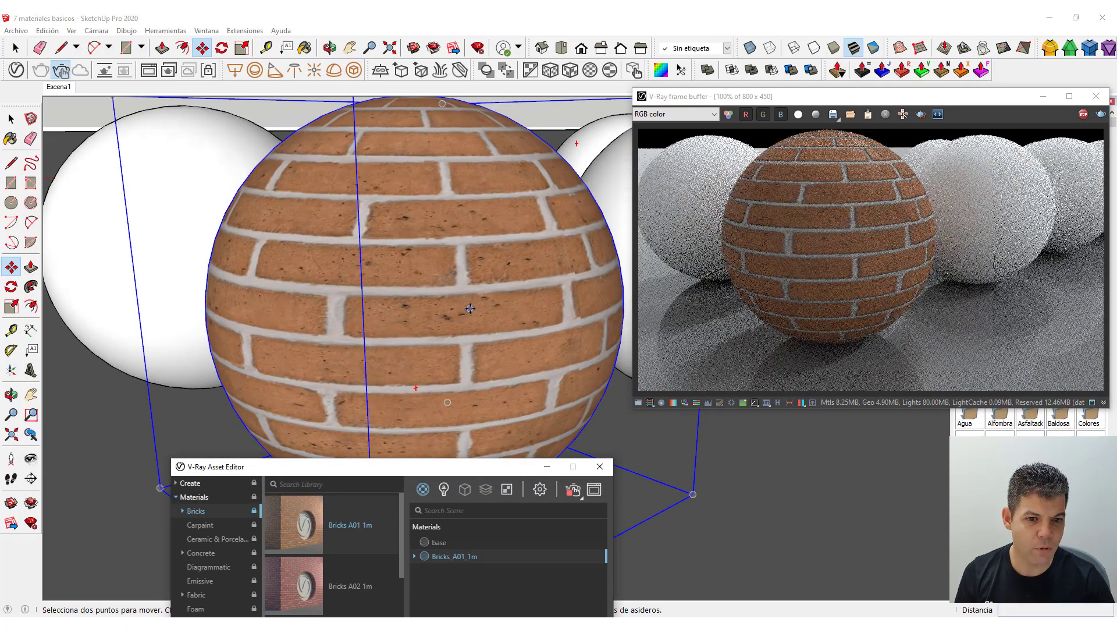
scroll(471, 308, up, 2)
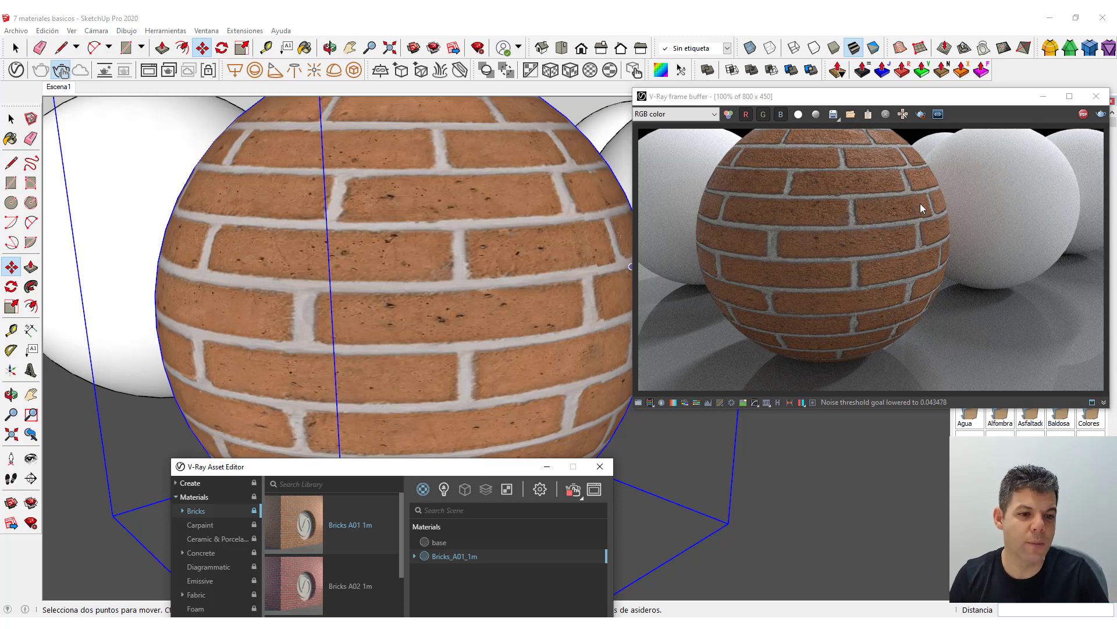
Examine the Bricks_A01_1m material's bump settings and the list of attributes that can be added, then collapse its settings
drag(425, 471, 341, 105)
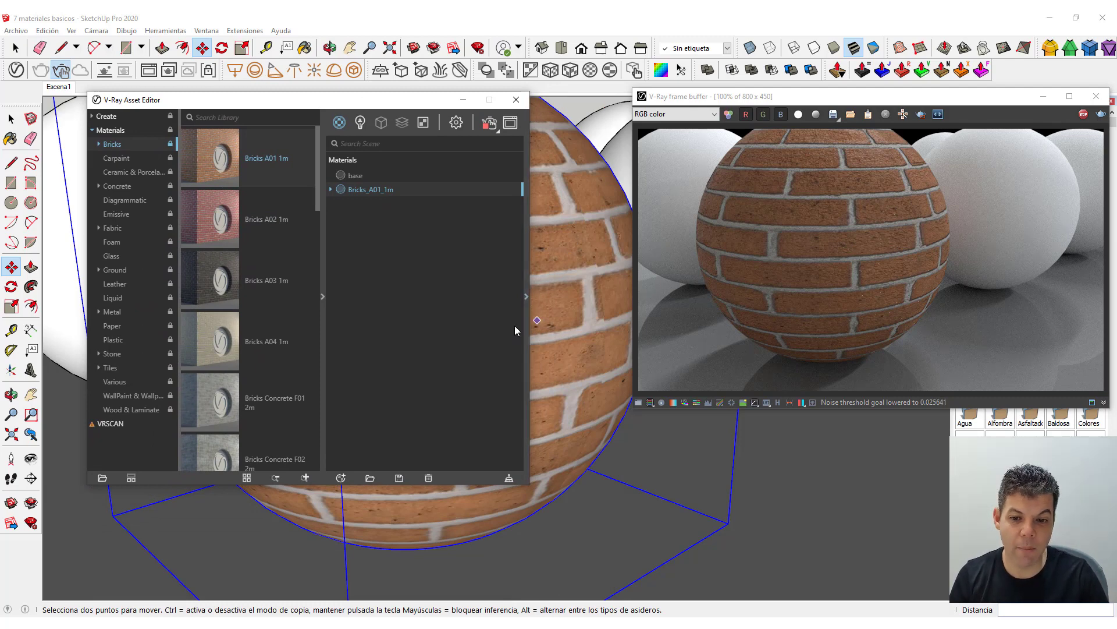
click(526, 296)
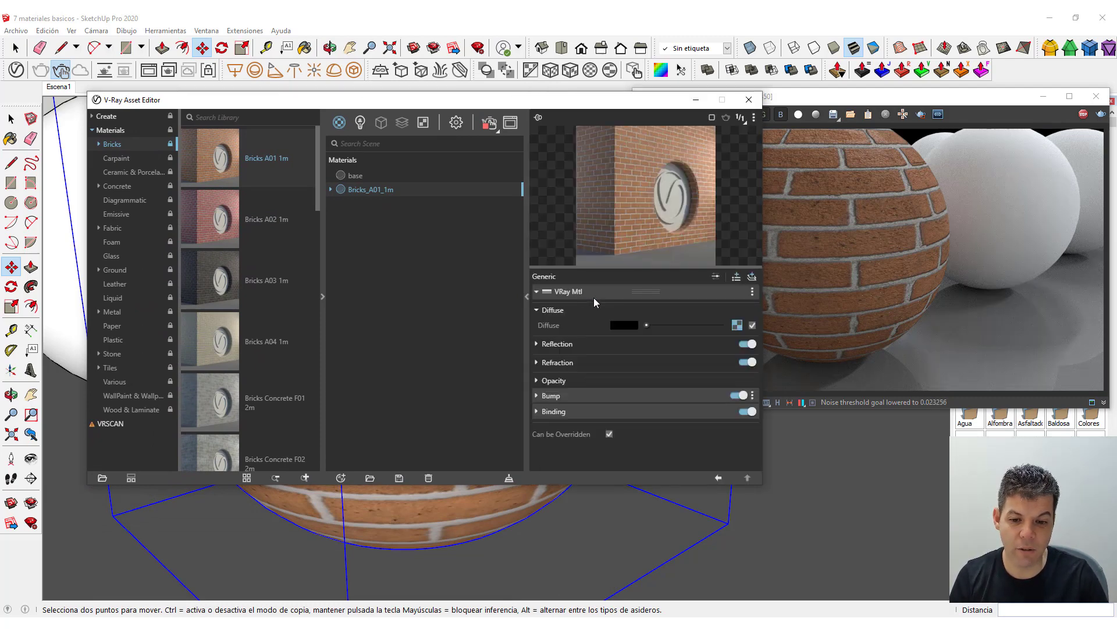
click(620, 398)
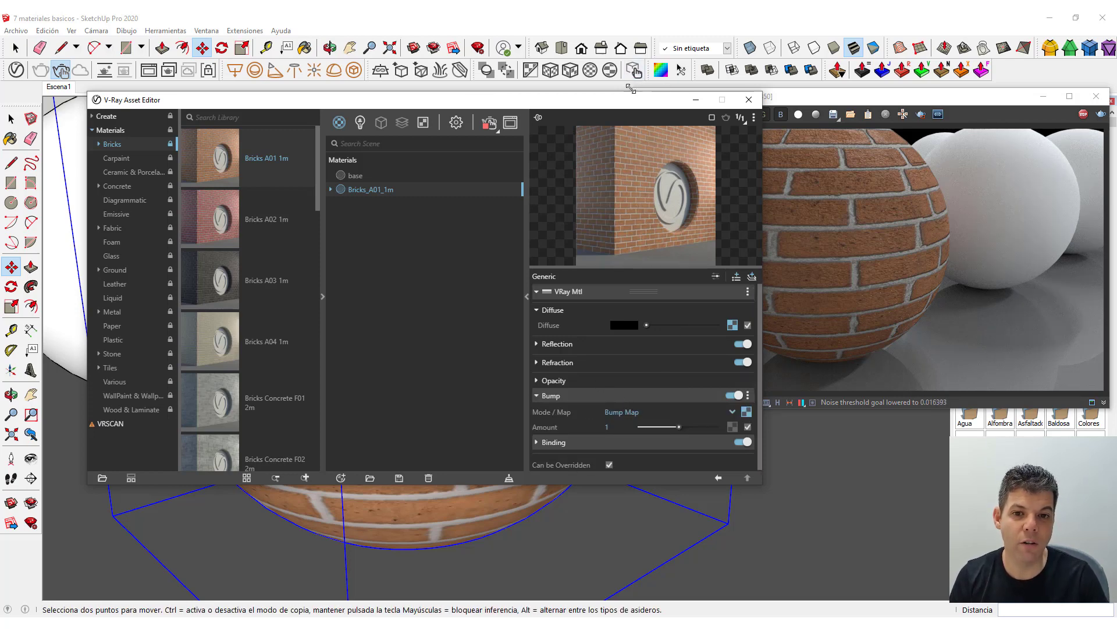
drag(628, 106, 509, 37)
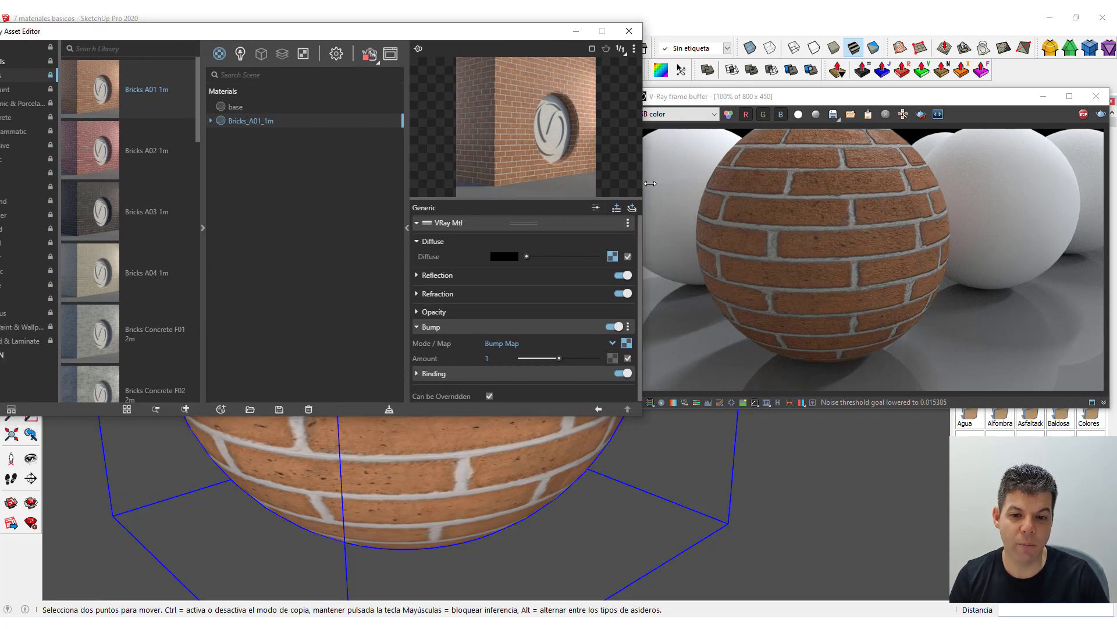
click(618, 208)
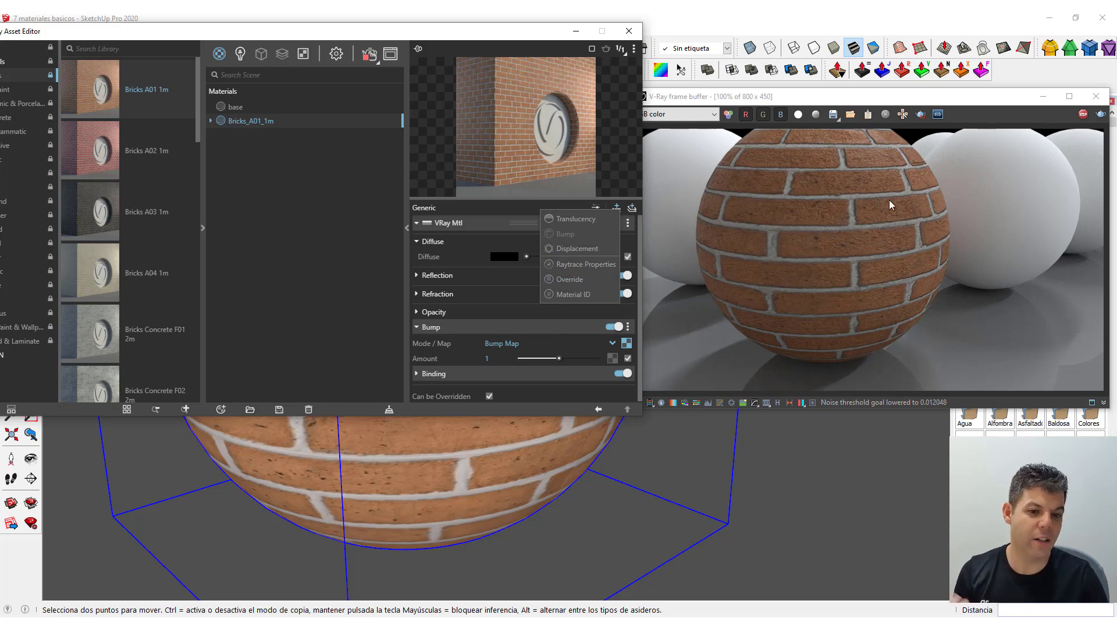
click(407, 232)
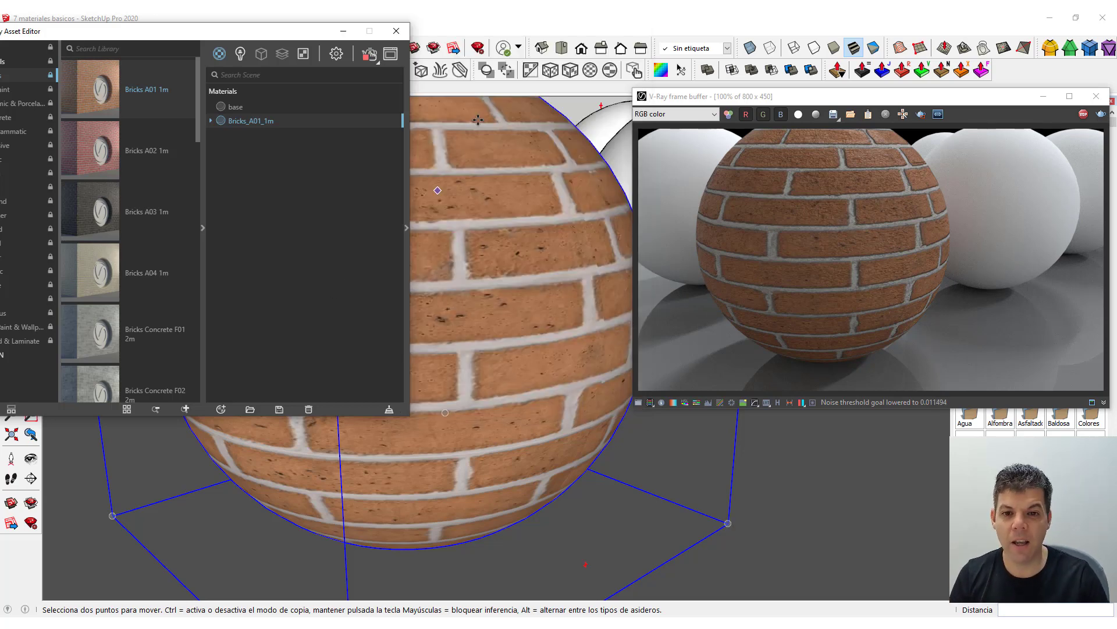
Close the asset editor and examine the brick relief up close in the interactive render
click(398, 31)
scroll(841, 244, down, 2)
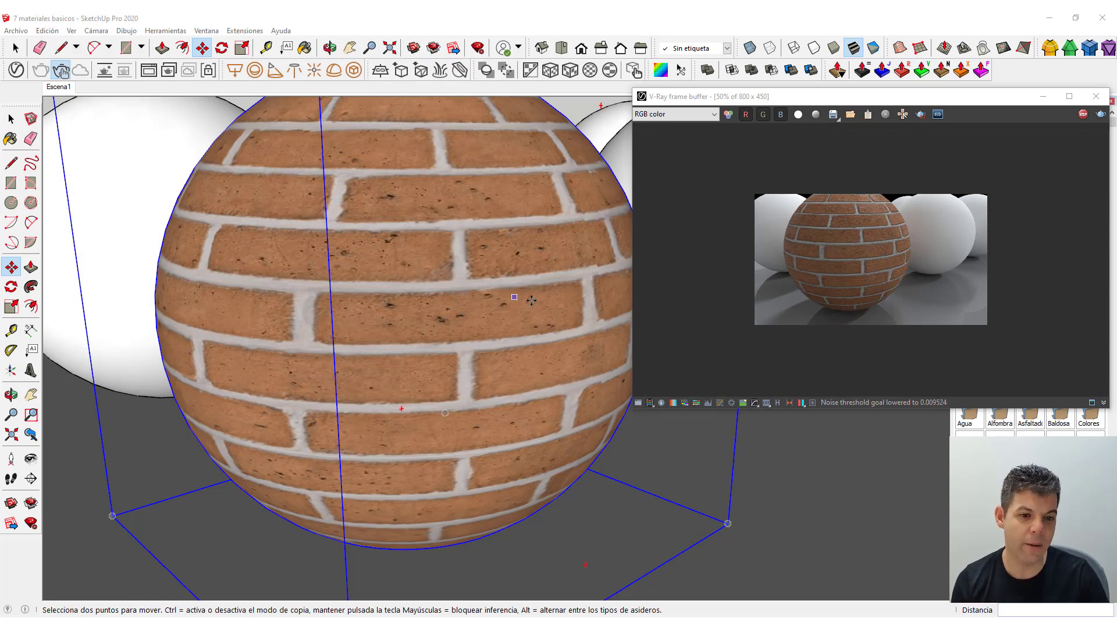
scroll(872, 264, up, 3)
scroll(872, 264, down, 1)
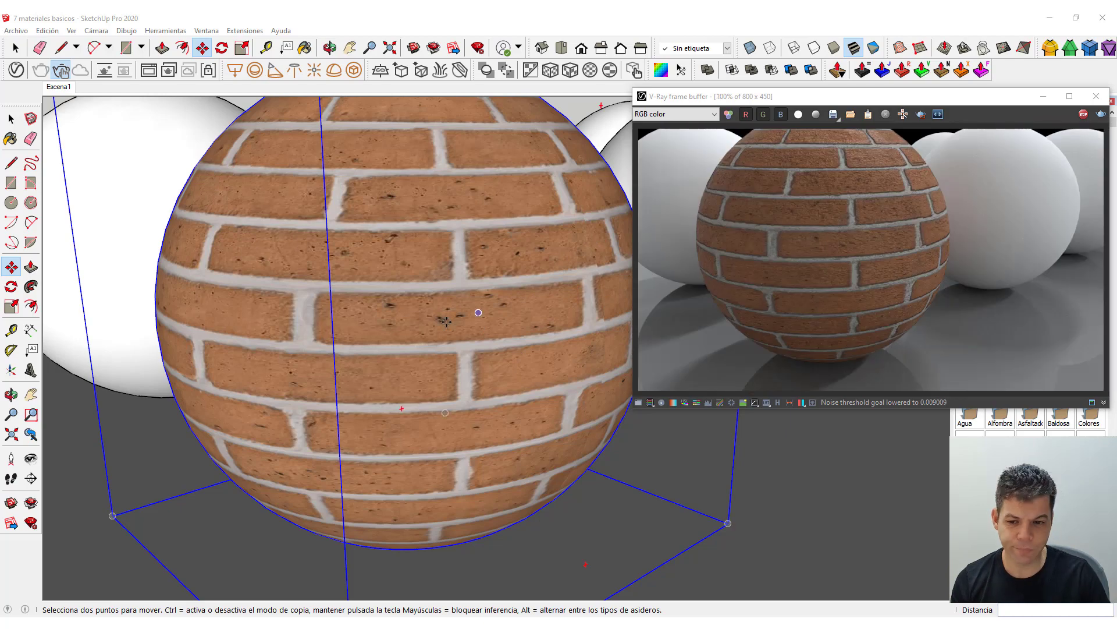
scroll(374, 318, up, 3)
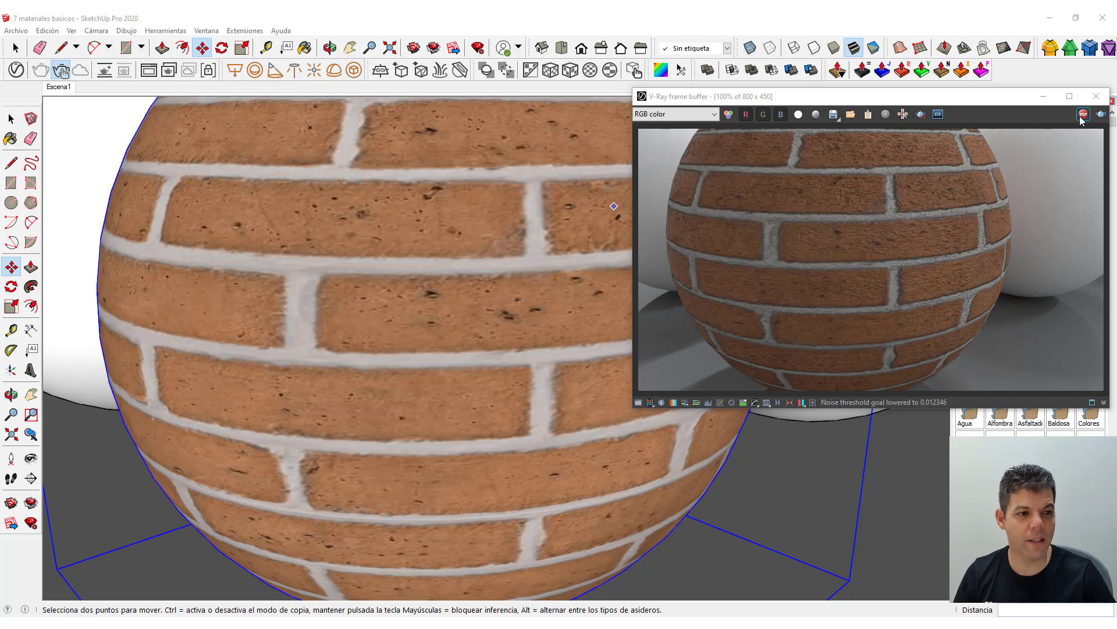
Stop the render, close the frame buffer and reopen the asset editor beside the brick sphere with the row of spheres in view
click(1096, 96)
scroll(605, 317, down, 1)
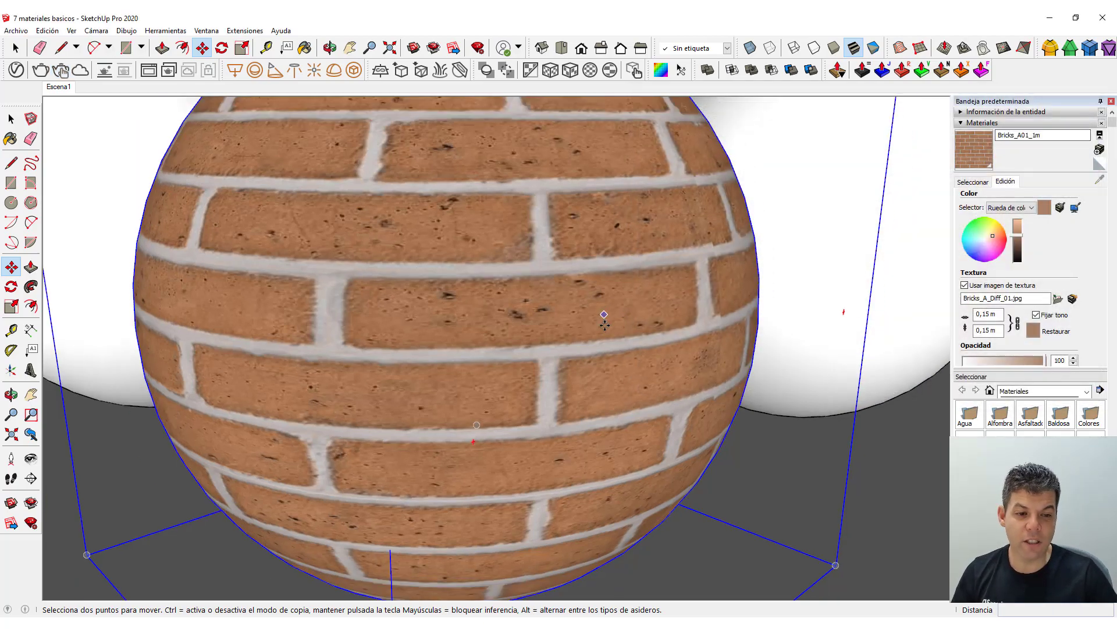
scroll(605, 317, down, 5)
middle_drag(605, 317, 531, 342)
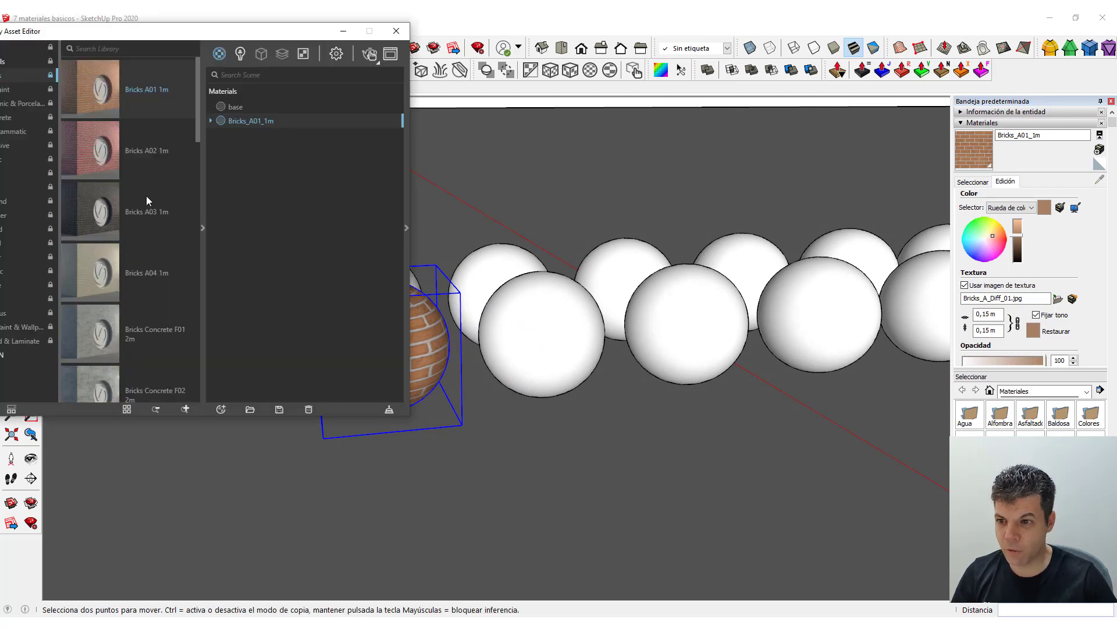
drag(157, 36, 642, 159)
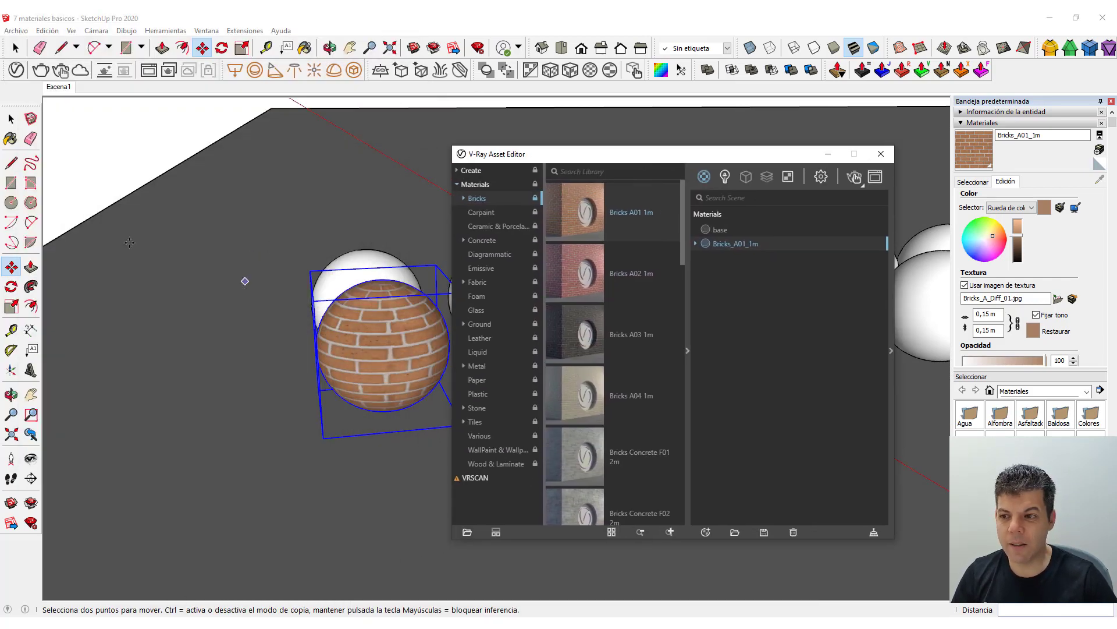
Apply the Bricks A03 1m library material to the white sphere beside the brick sphere and move the asset editor clear of both
click(10, 120)
click(363, 263)
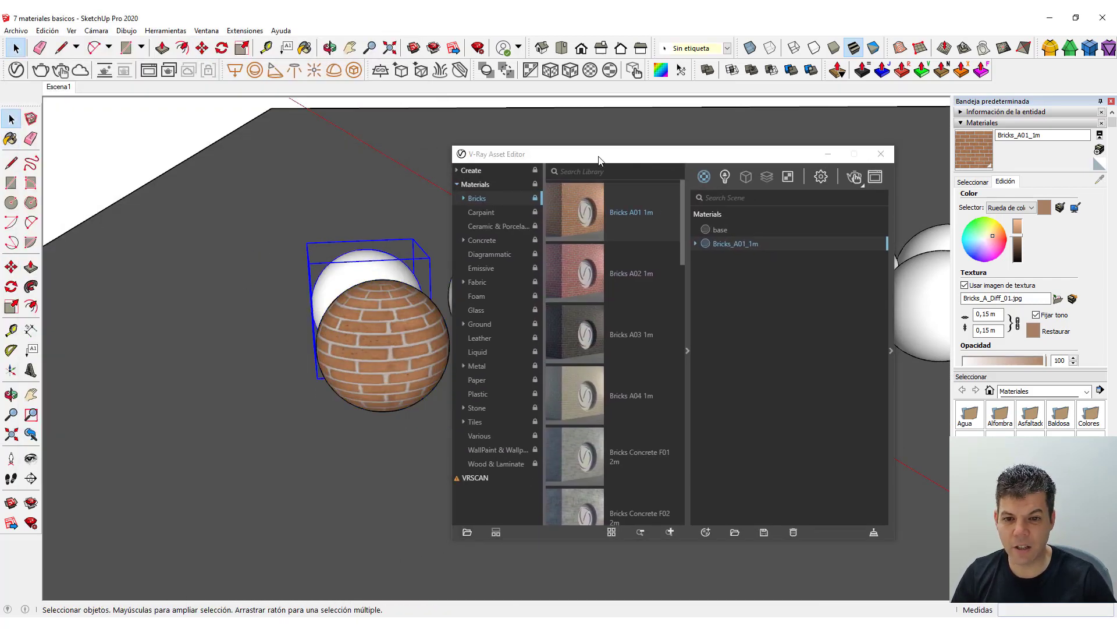
drag(680, 161, 436, 119)
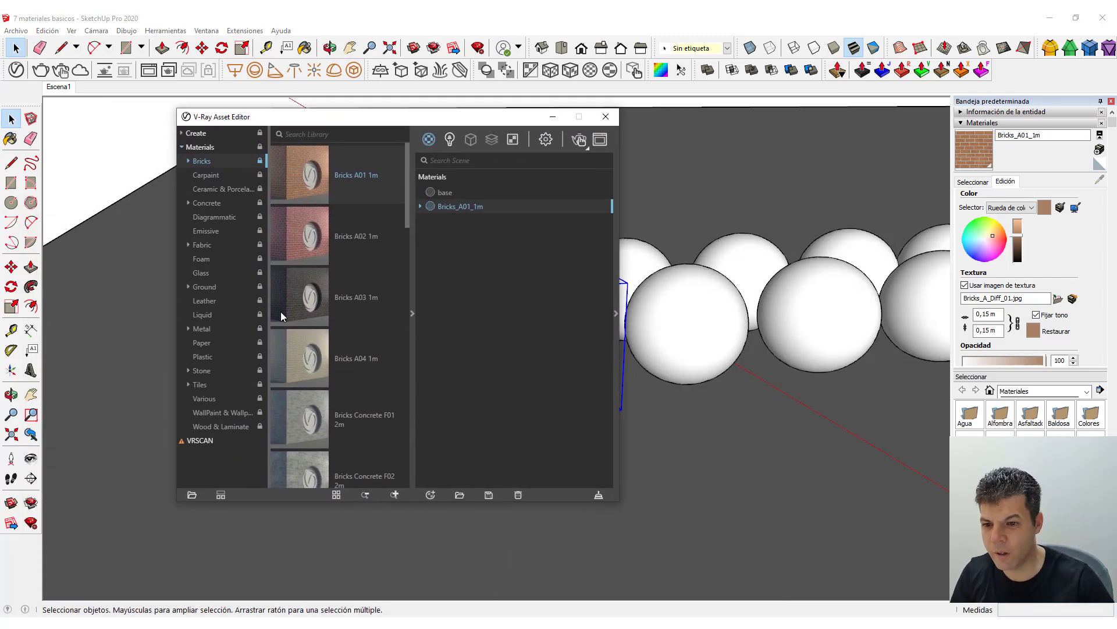
scroll(309, 262, down, 1)
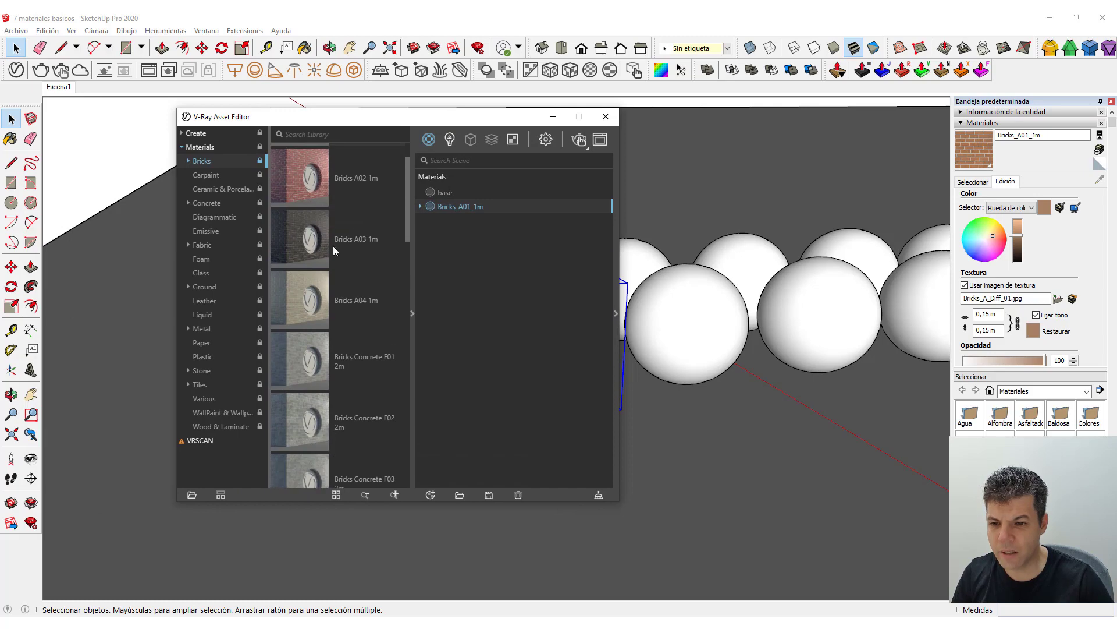
right_click(294, 245)
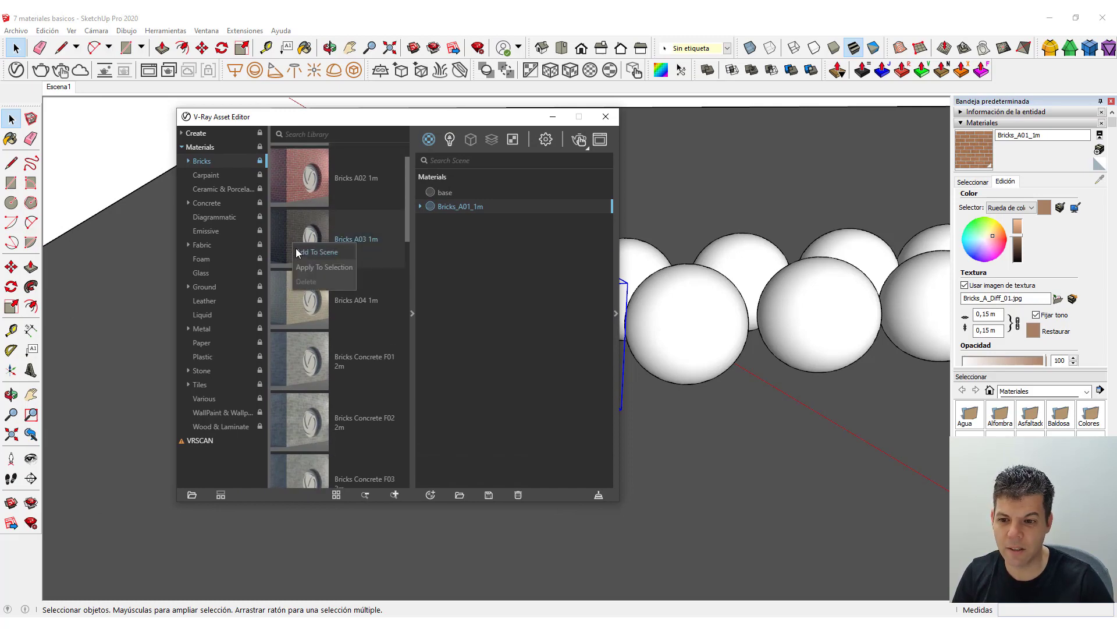
click(312, 265)
drag(521, 120, 282, 423)
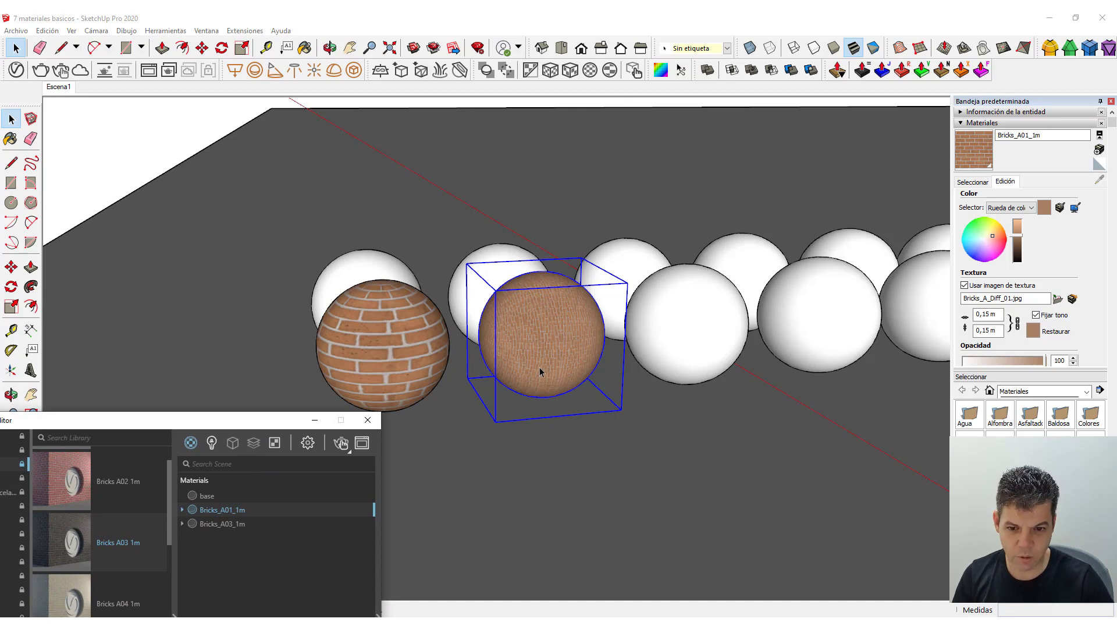
key(m)
drag(511, 362, 559, 307)
double_click(993, 314)
drag(997, 314, 987, 316)
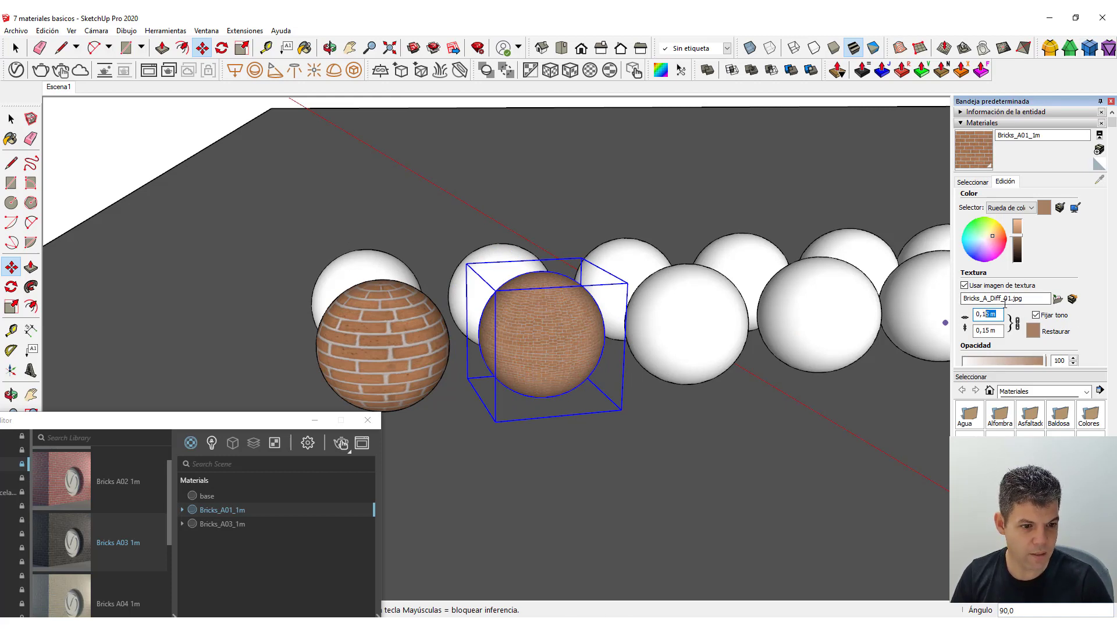
text(1)
key(Return)
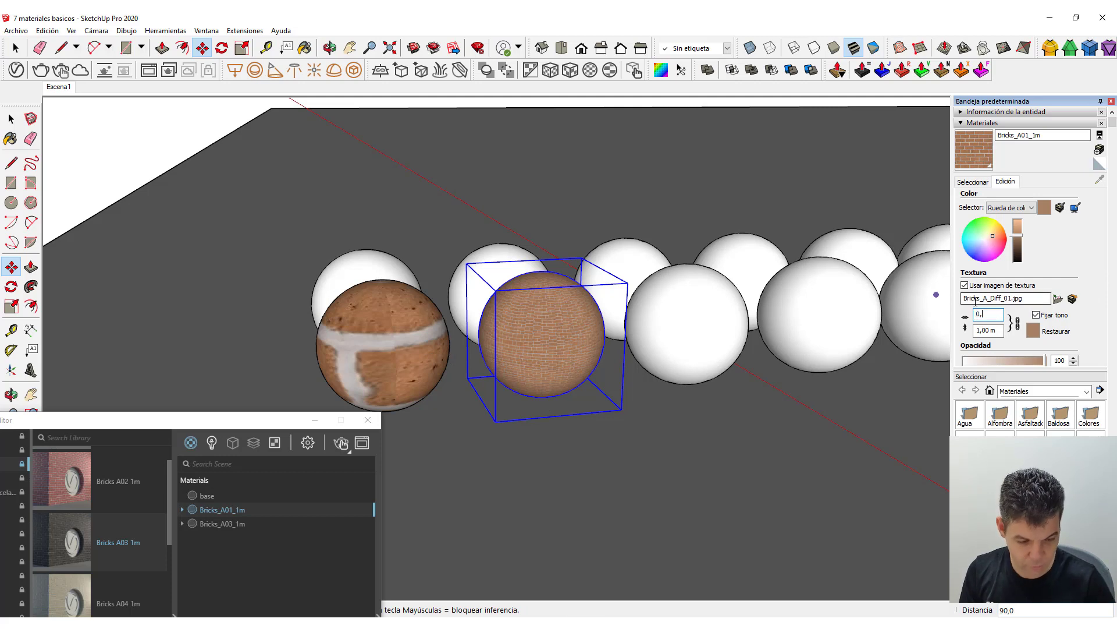
text(0,15)
key(Return)
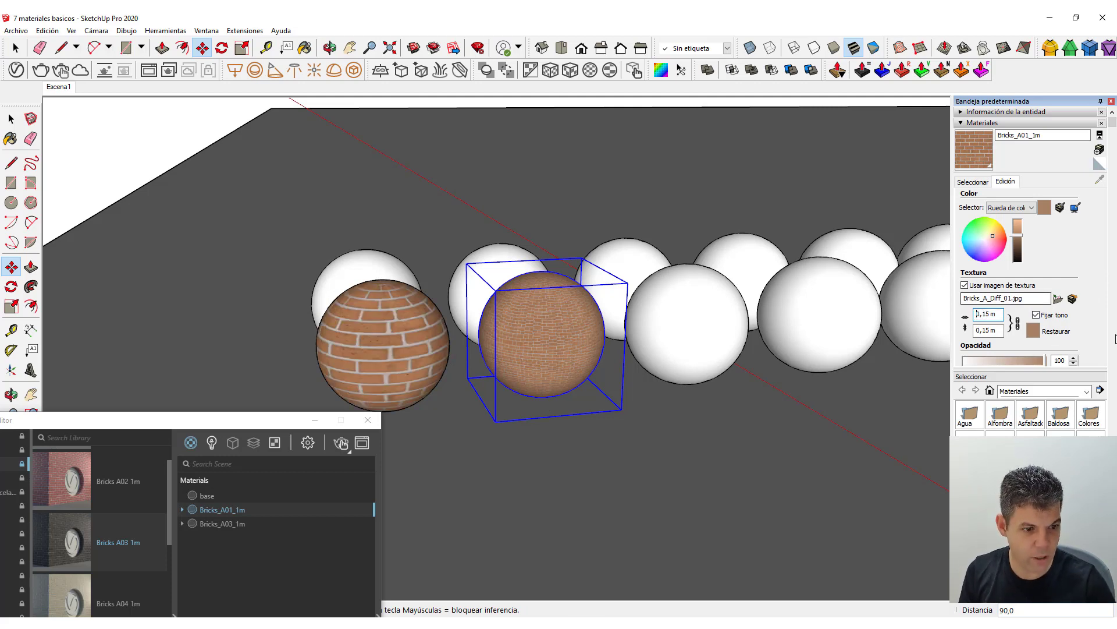
Sample the Bricks_A03_1m material from the second sphere and set its texture width to 1 m
click(983, 182)
click(1099, 180)
click(554, 304)
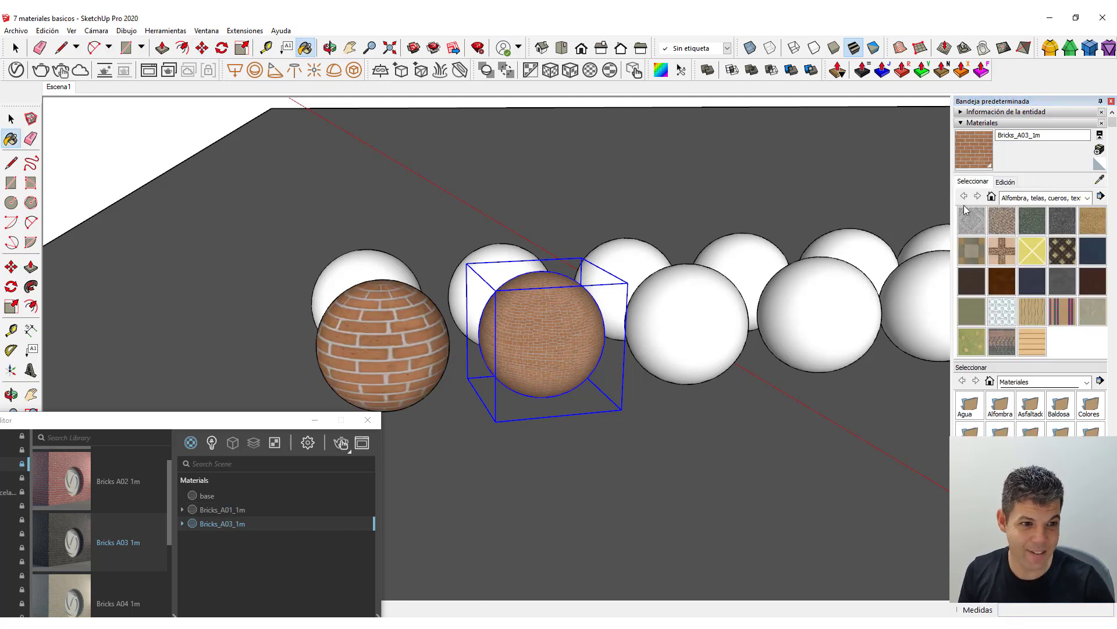
click(1001, 182)
double_click(977, 314)
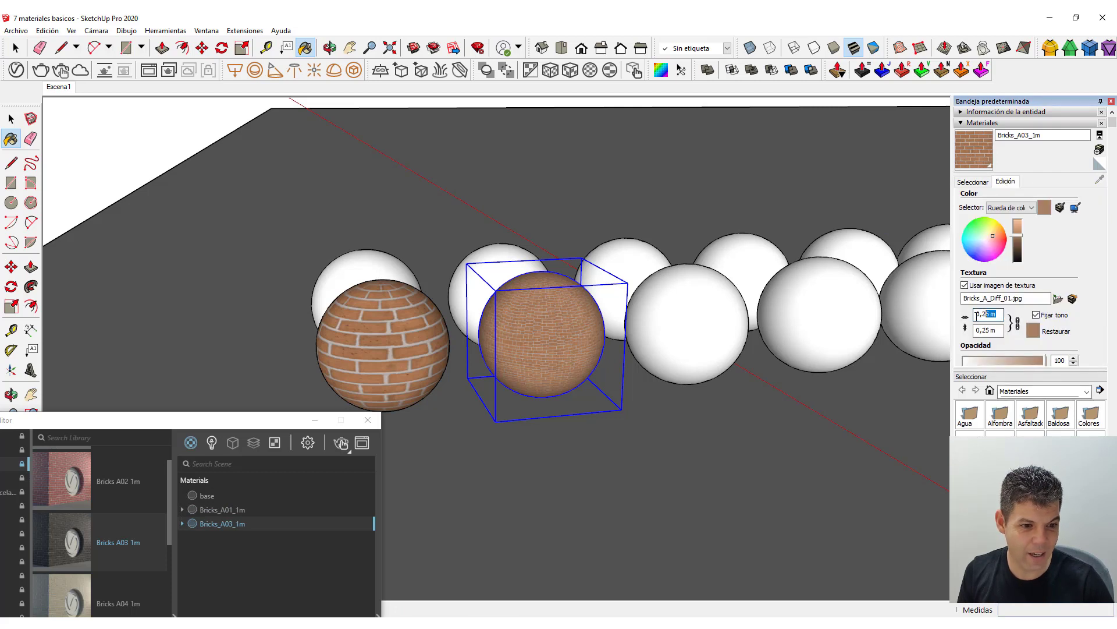
text(1)
key(Return)
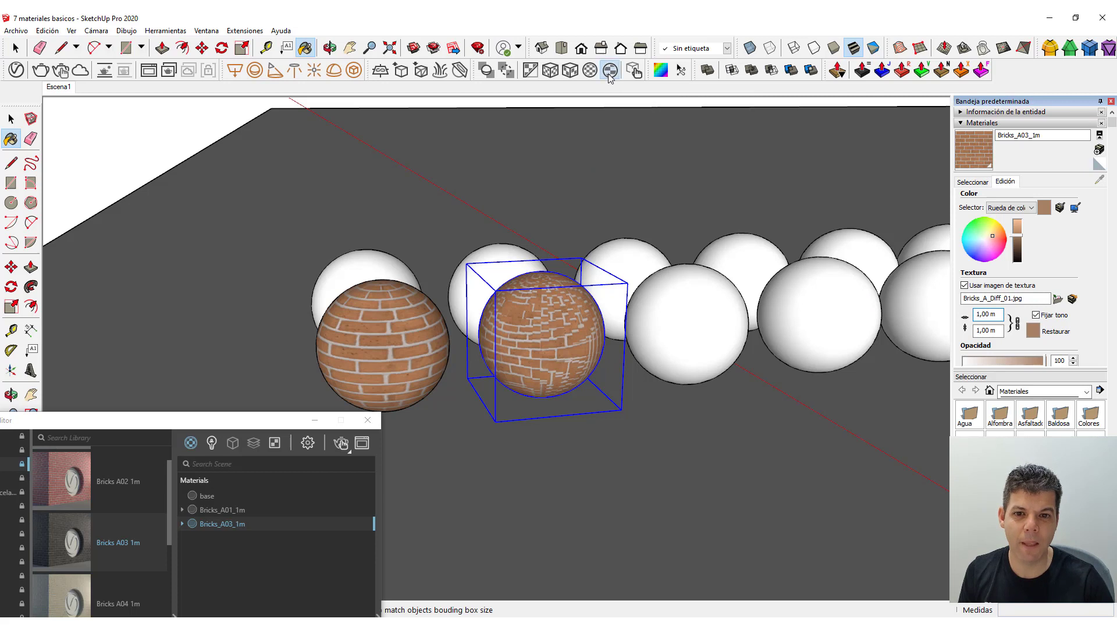
Give the second sphere a spherical texture projection and set the Bricks_A03_1m texture width to 0,75 m
click(553, 355)
key(space)
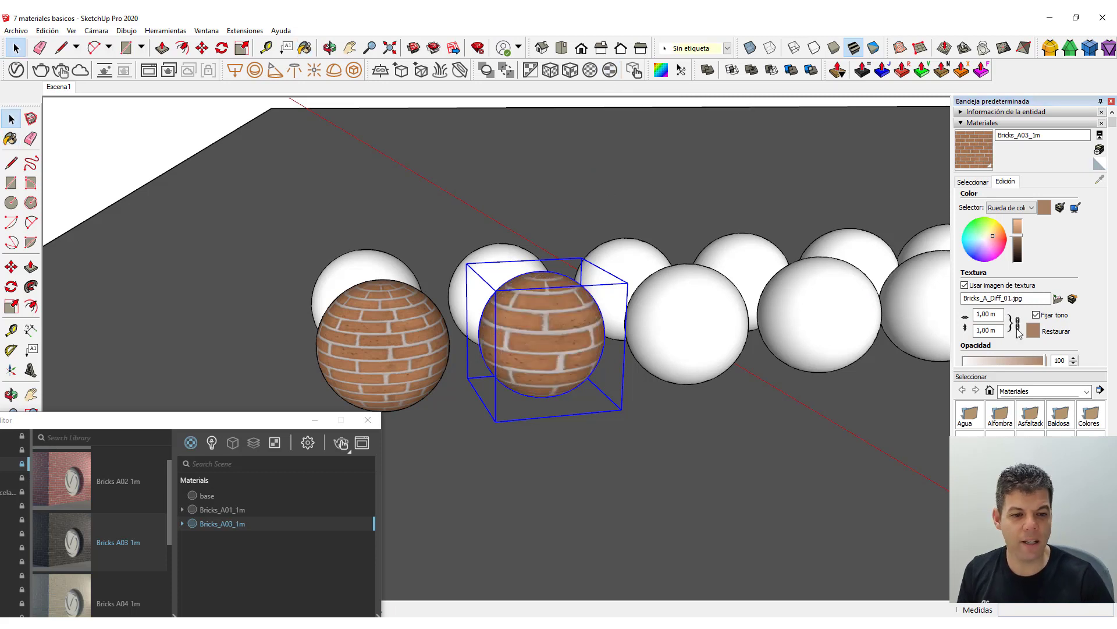
click(987, 315)
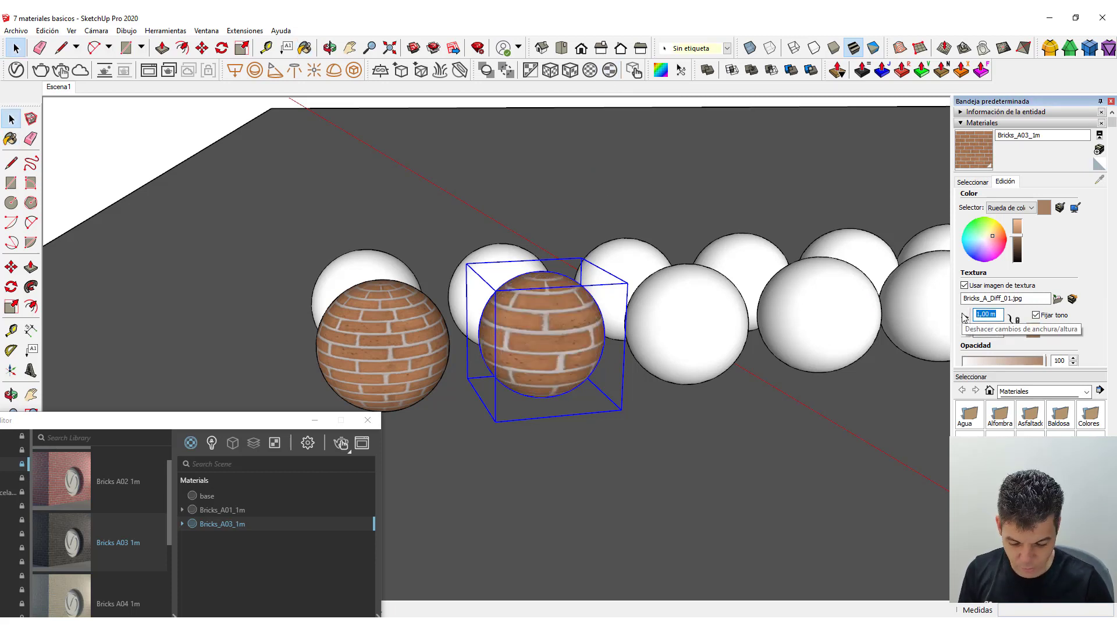
text(0,75)
key(Return)
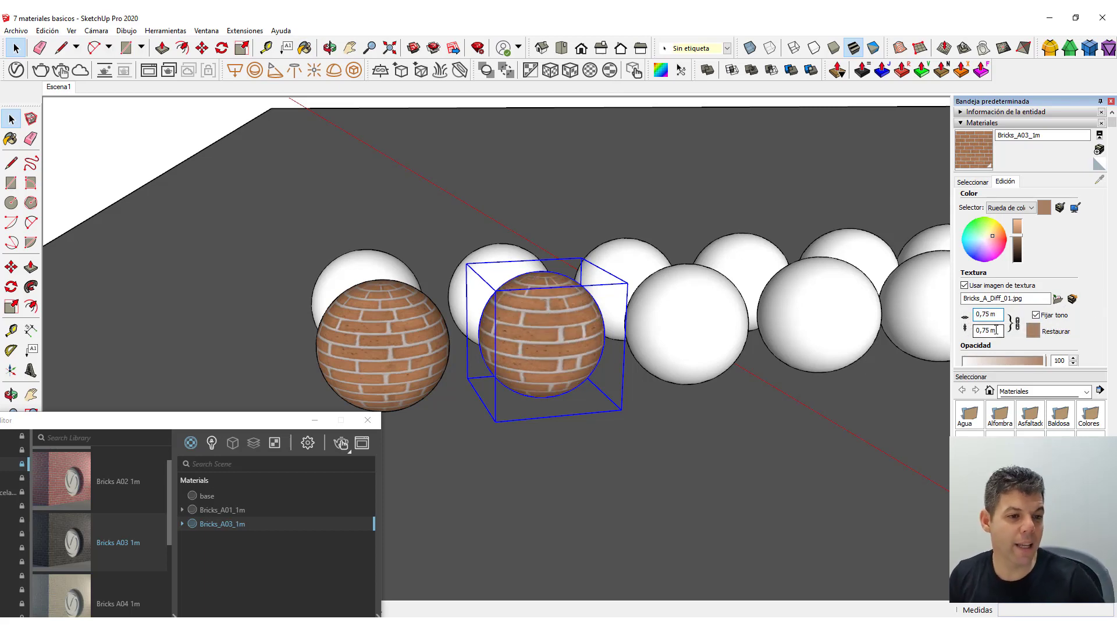
Frame the two brick spheres from a lower angle and start an interactive render to check them
scroll(496, 372, up, 3)
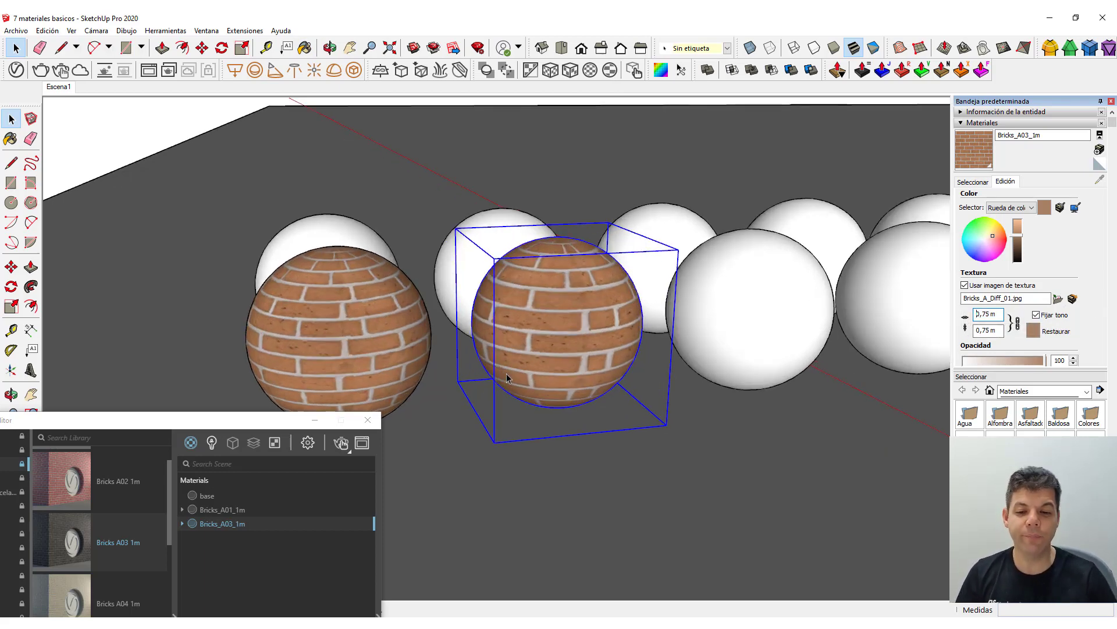
middle_drag(474, 387, 461, 375)
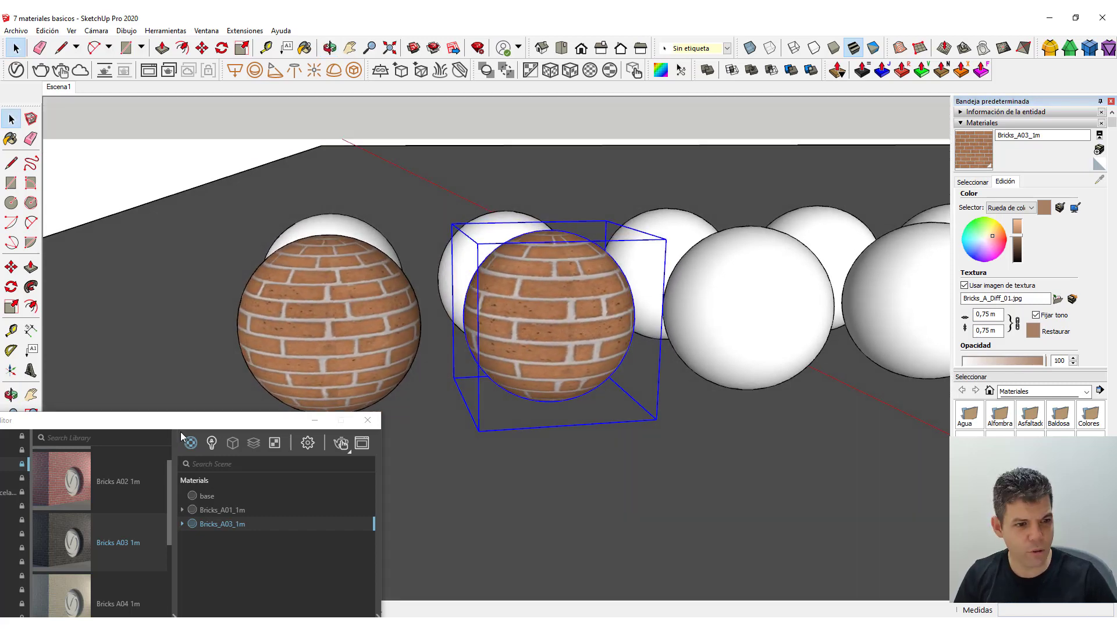
drag(225, 417, 597, 272)
drag(553, 220, 410, 157)
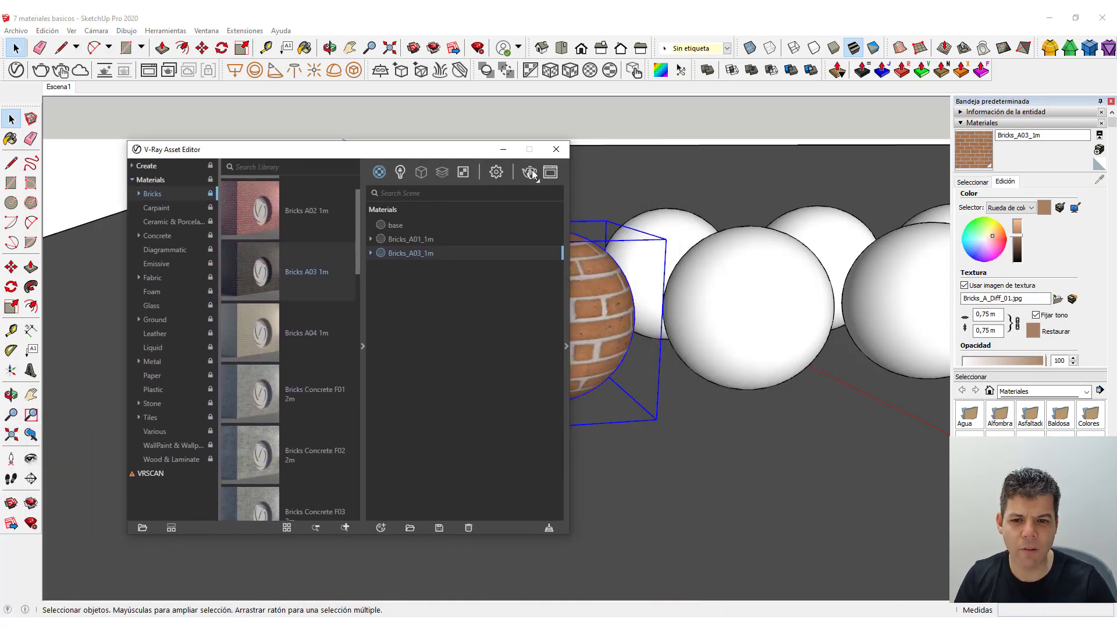
click(531, 172)
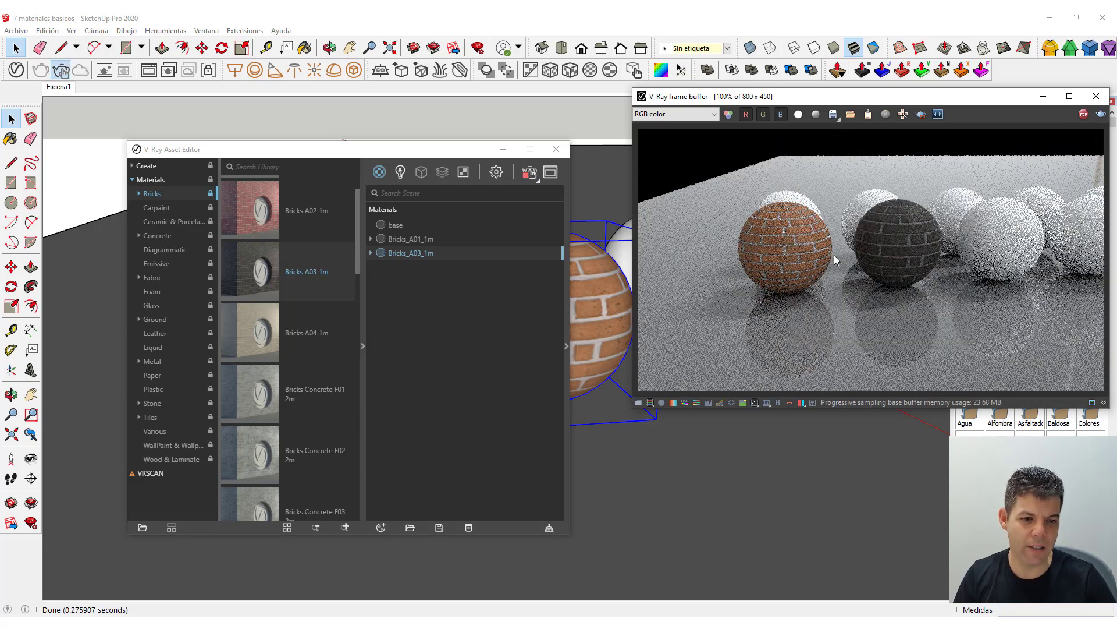
Examine the colour correction behind the Bricks_A03_1m diffuse texture beside the render, then collapse the material settings
drag(451, 149, 354, 282)
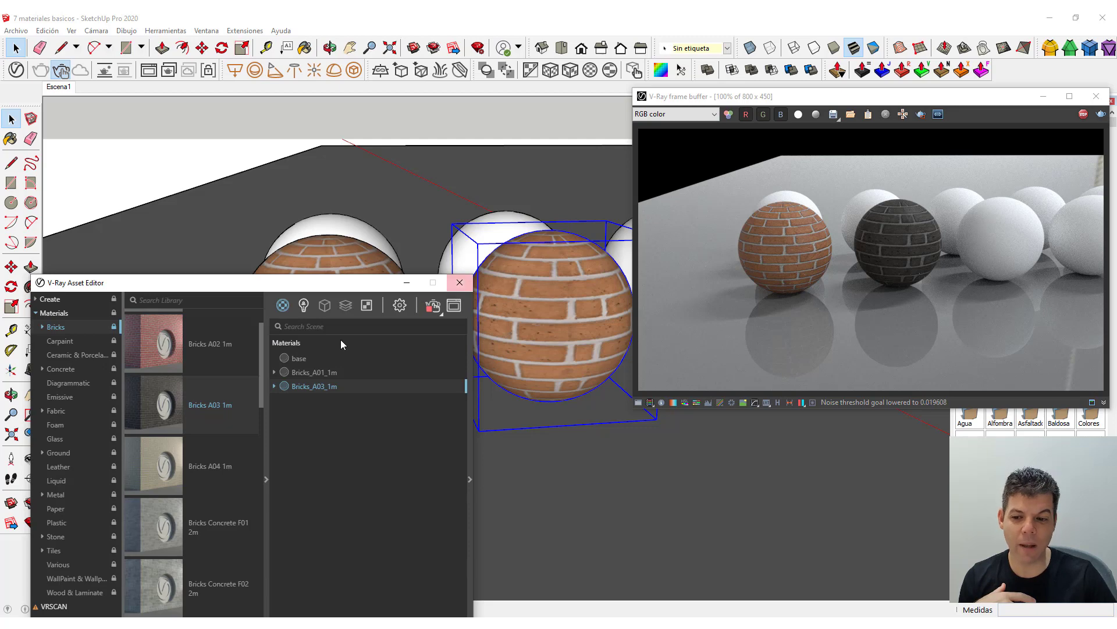
drag(311, 283, 365, 337)
drag(385, 402, 381, 111)
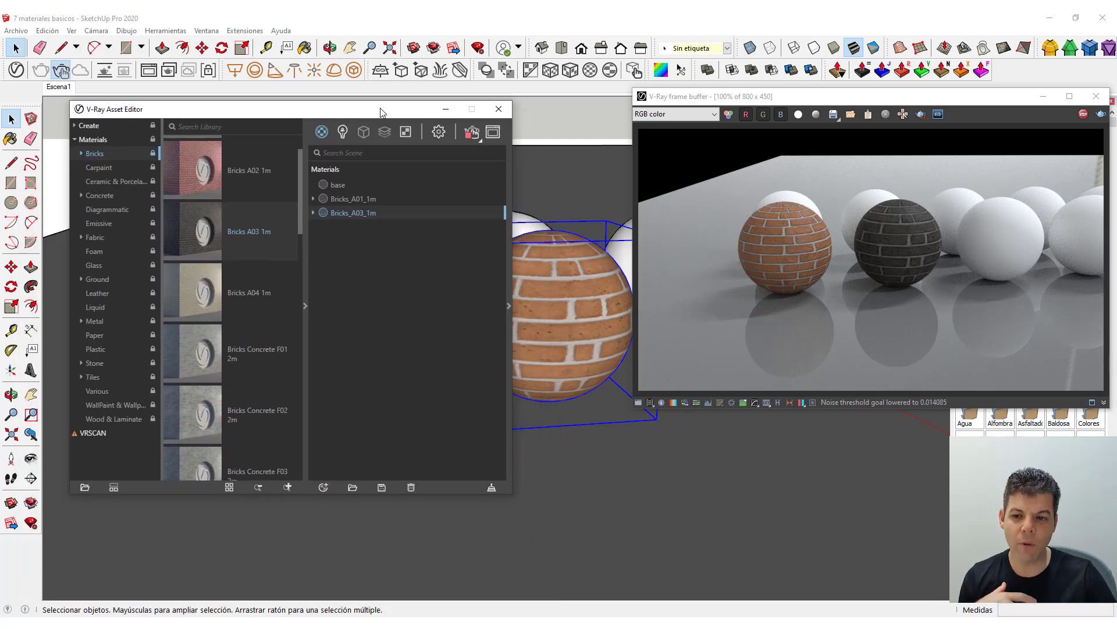
click(509, 307)
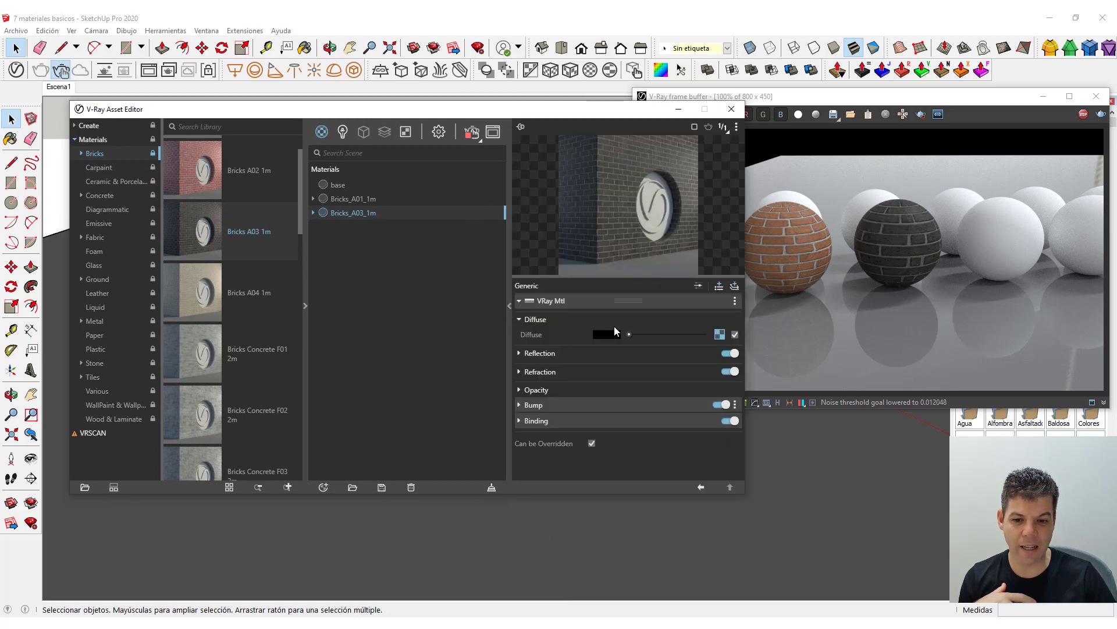
click(719, 334)
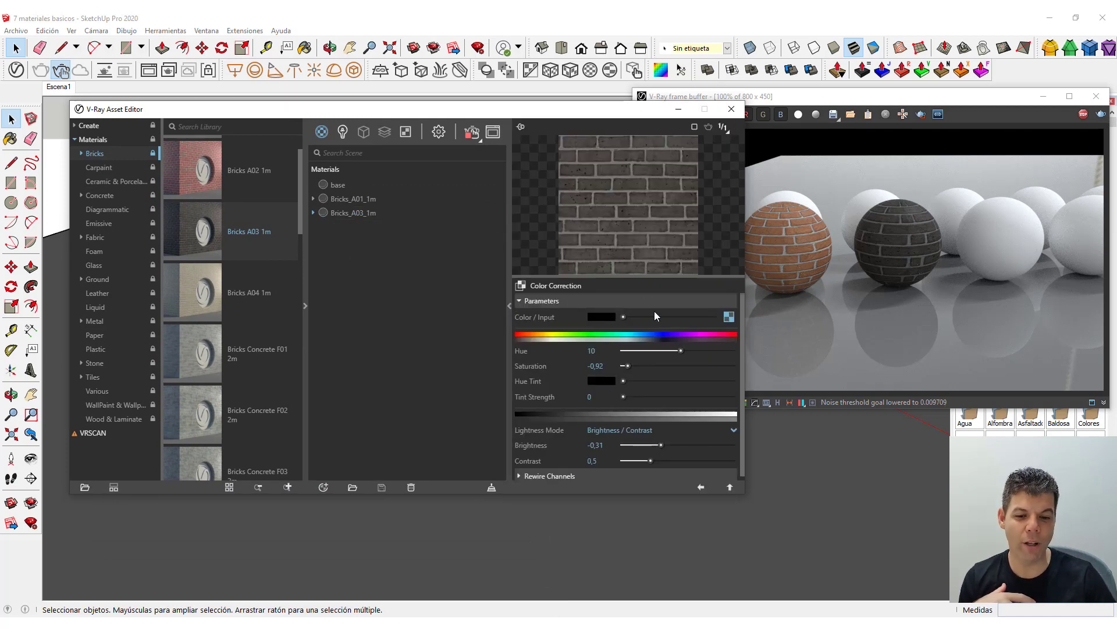
click(508, 306)
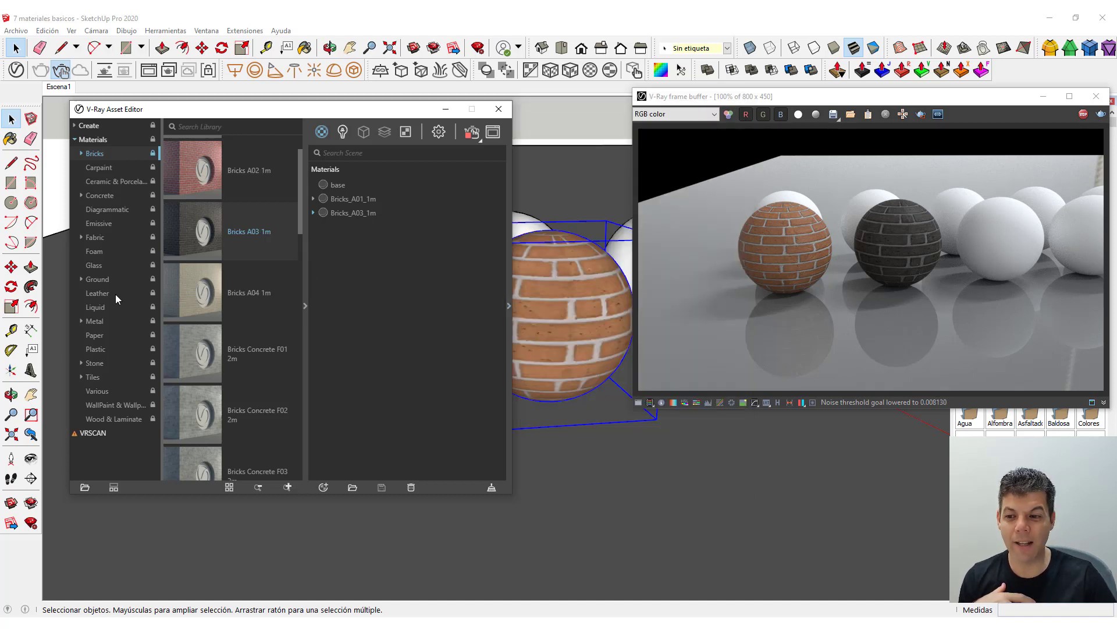
Stop the interactive render and close the frame buffer
scroll(211, 331, down, 3)
scroll(236, 362, up, 3)
drag(860, 103, 765, 109)
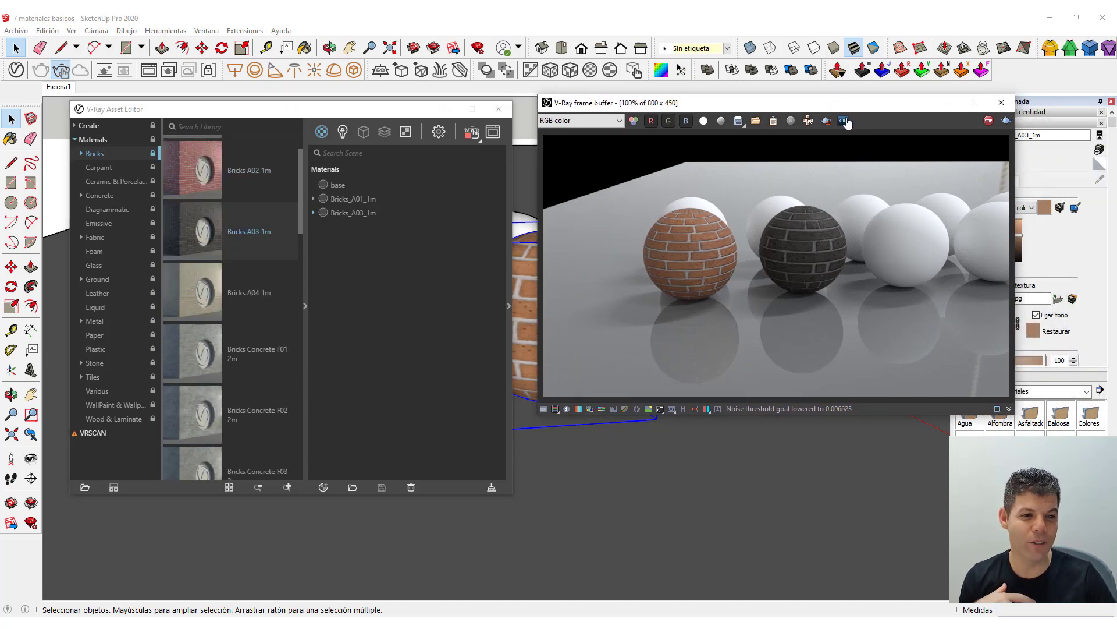
click(988, 121)
click(1002, 102)
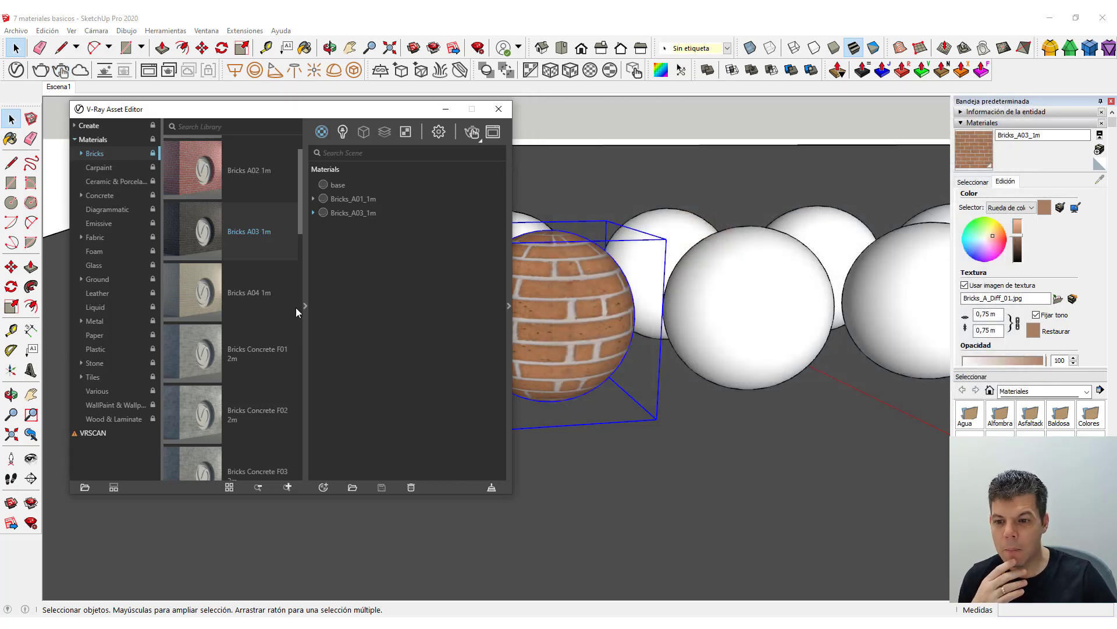
View the spheres from a higher angle and reposition the asset editor with its material library expanded
click(305, 306)
drag(408, 112, 163, 153)
mouse_move(431, 349)
middle_down()
mouse_move(460, 347)
mouse_move(437, 349)
middle_up()
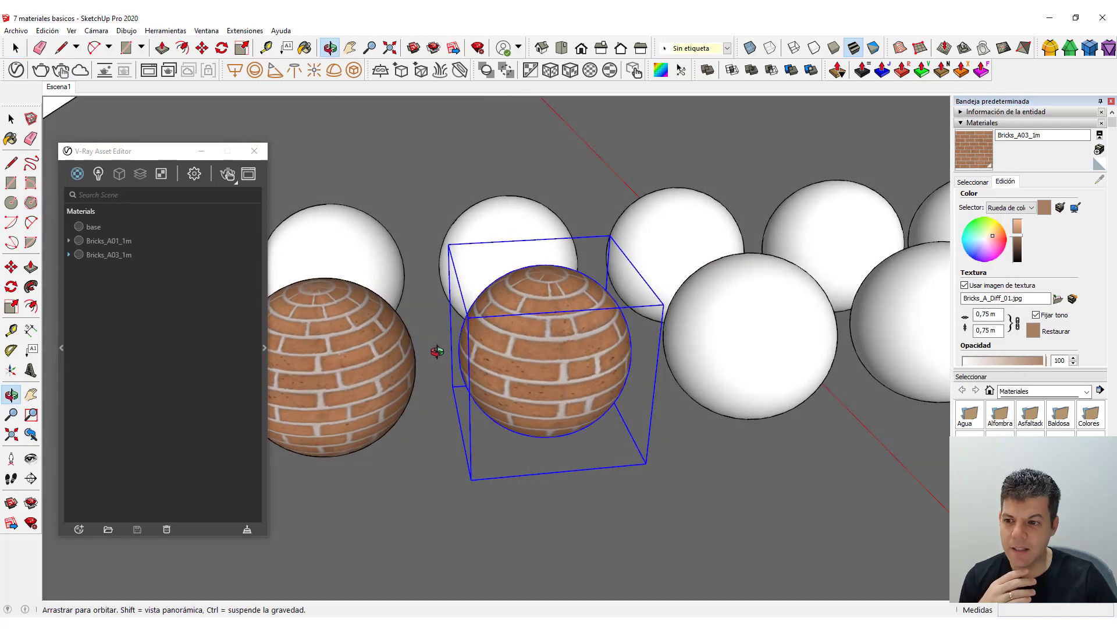
click(62, 348)
drag(128, 154, 401, 124)
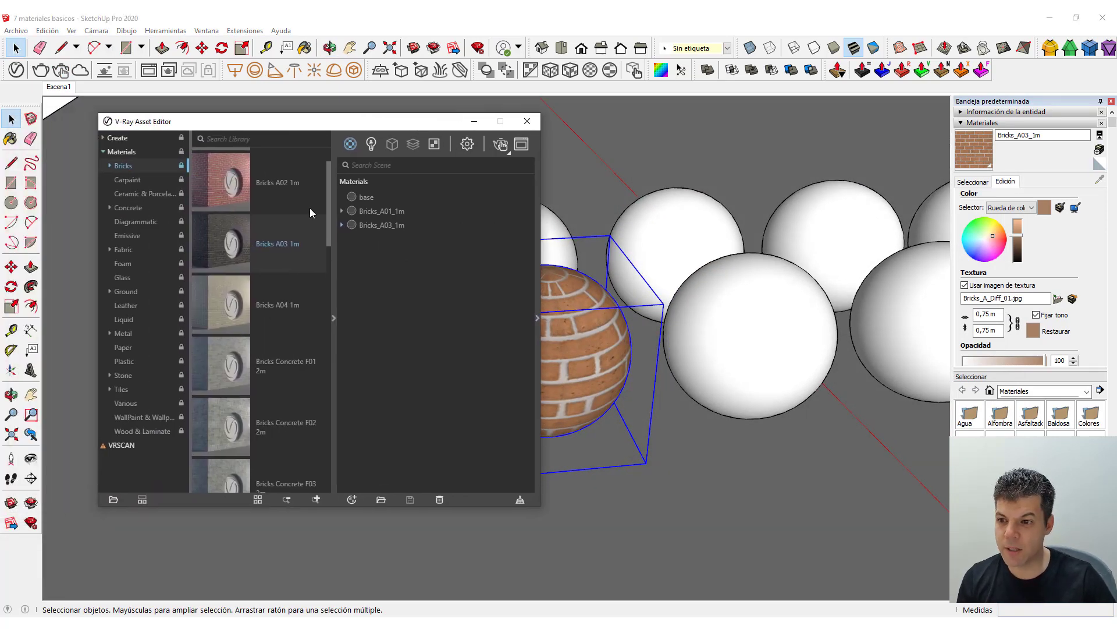
Apply the CarPaint Flakes CobaltBlue preset from the Carpaint category to the third sphere in the front row
scroll(257, 287, down, 5)
scroll(280, 322, up, 3)
scroll(277, 310, down, 10)
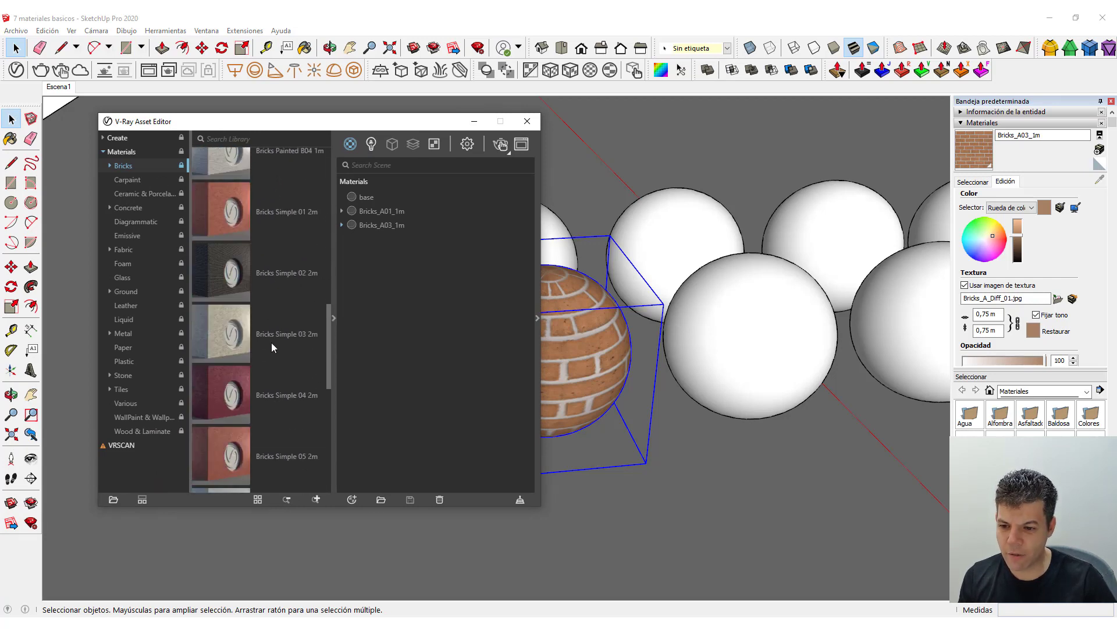
click(136, 180)
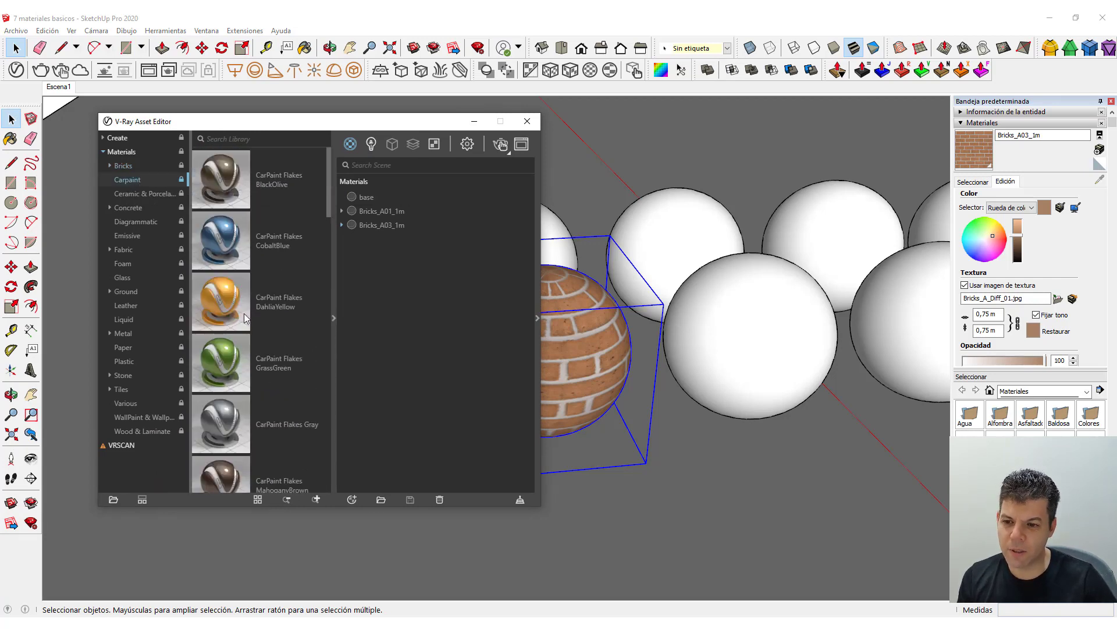
click(774, 329)
drag(228, 240, 790, 325)
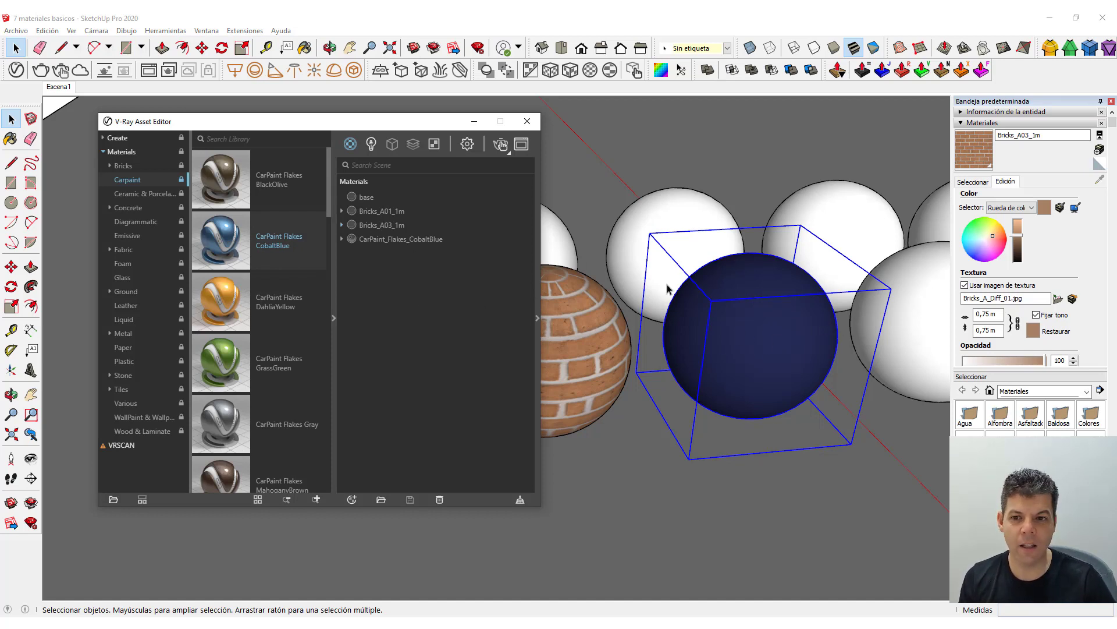
Check the blue car paint sphere in an interactive render, then stop it and close the frame buffer
click(502, 145)
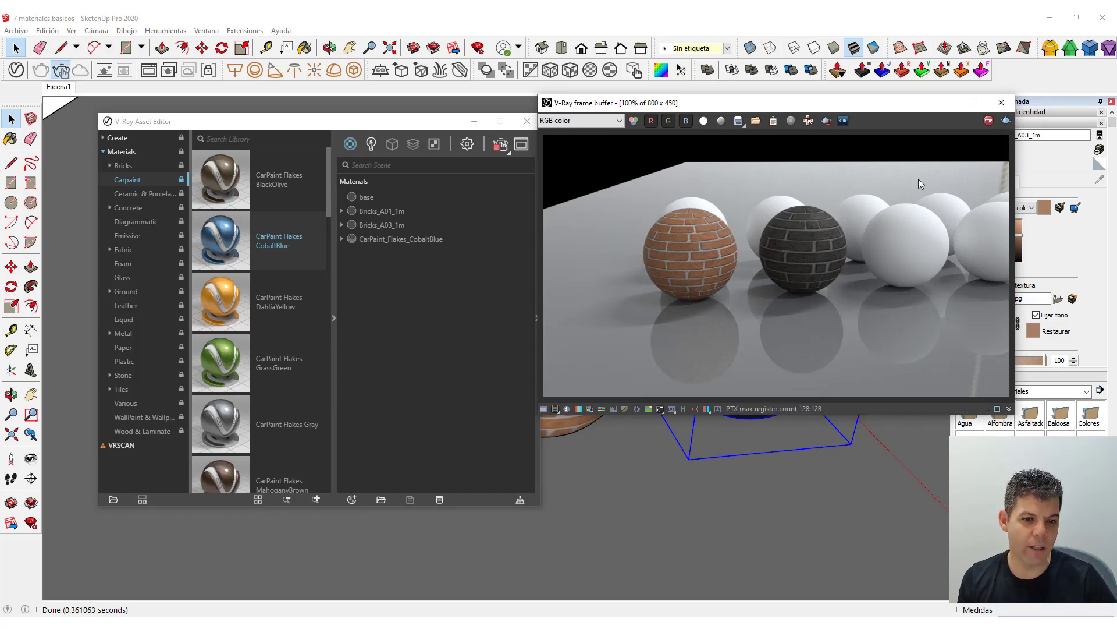
mouse_move(699, 103)
mouse_down()
mouse_move(585, 93)
mouse_move(504, 50)
mouse_up()
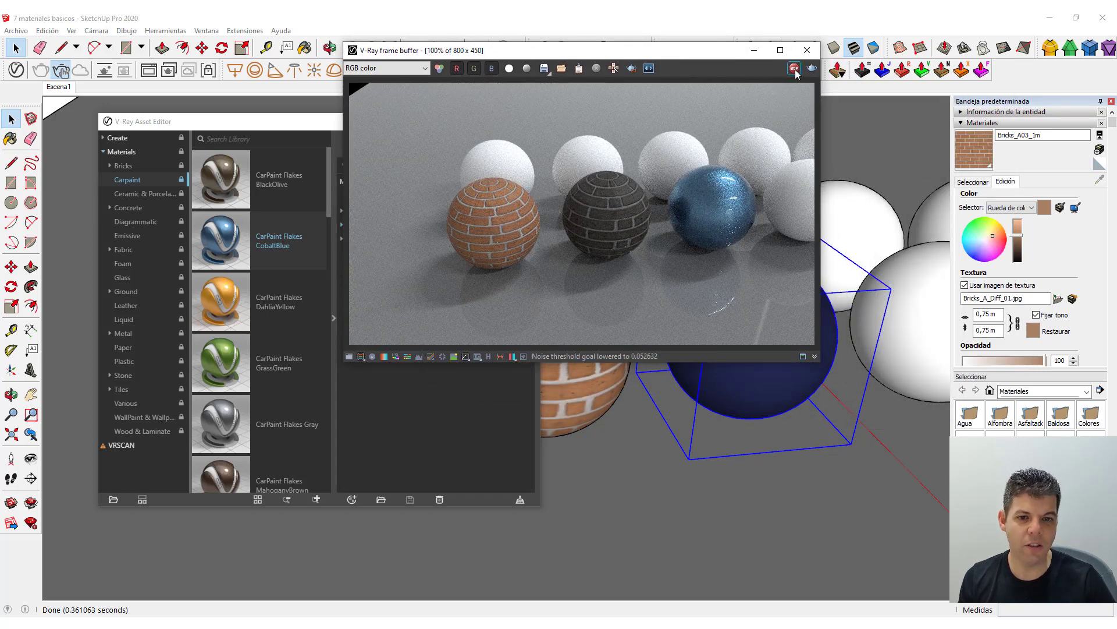
click(807, 50)
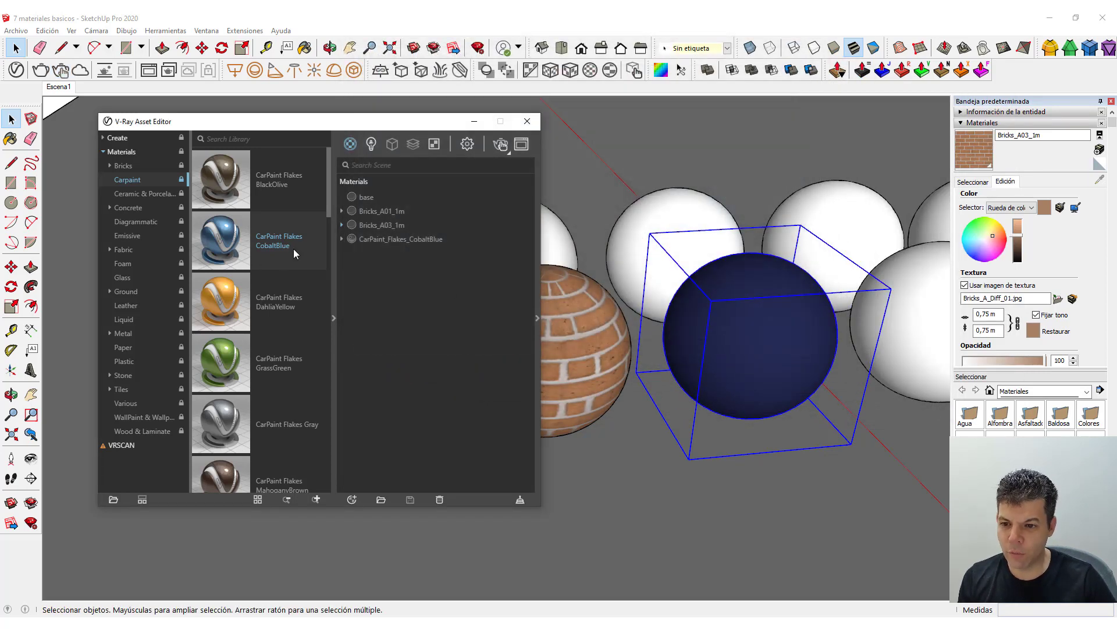
Apply the Porcelain A01 White 10cm preset from the Ceramic & Porcelain category to the fourth sphere in the front row
click(135, 193)
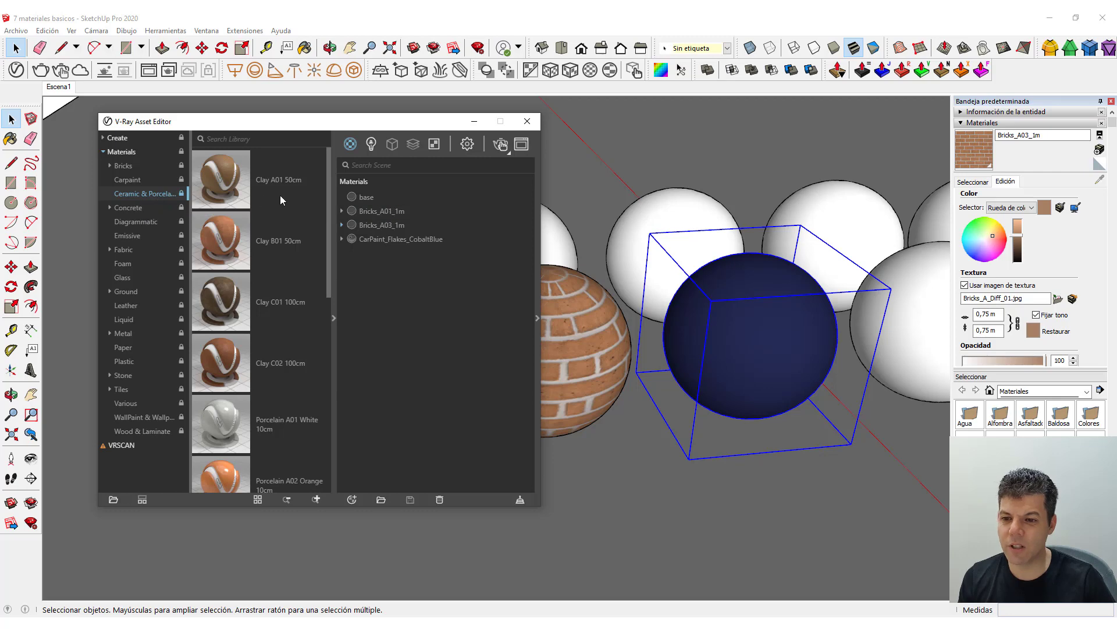
drag(328, 212, 339, 281)
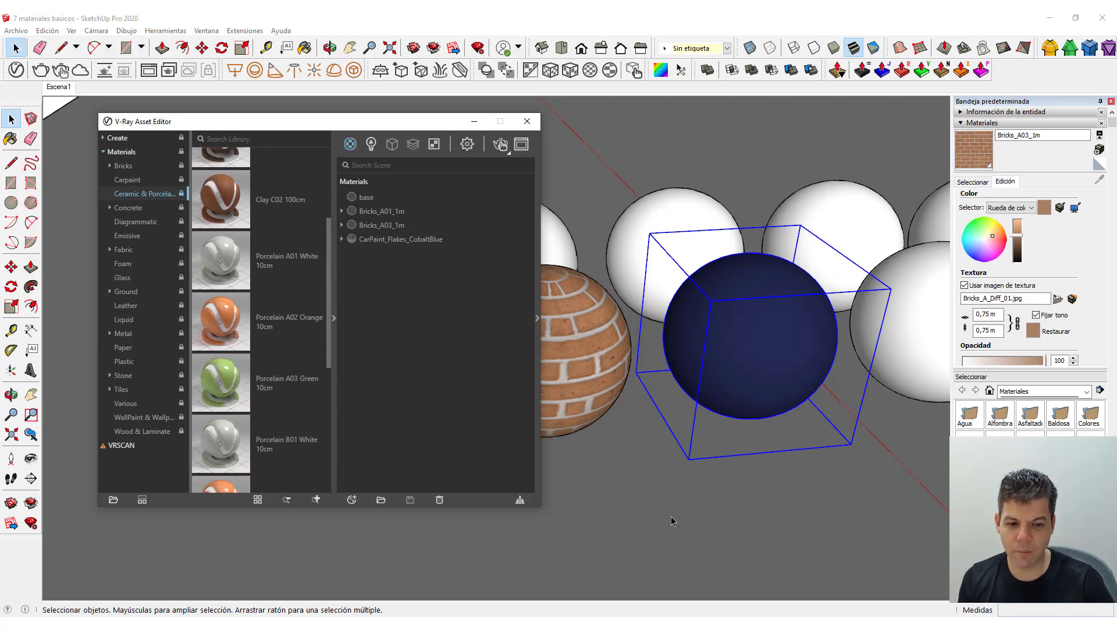
click(696, 536)
middle_drag(696, 535, 721, 322)
click(684, 318)
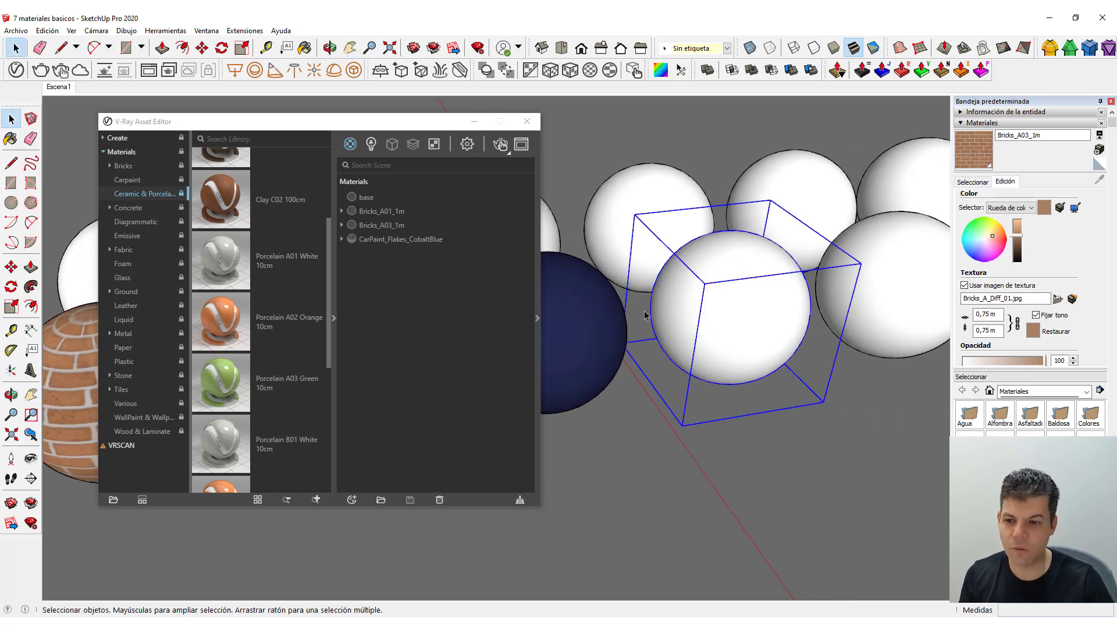
right_click(225, 264)
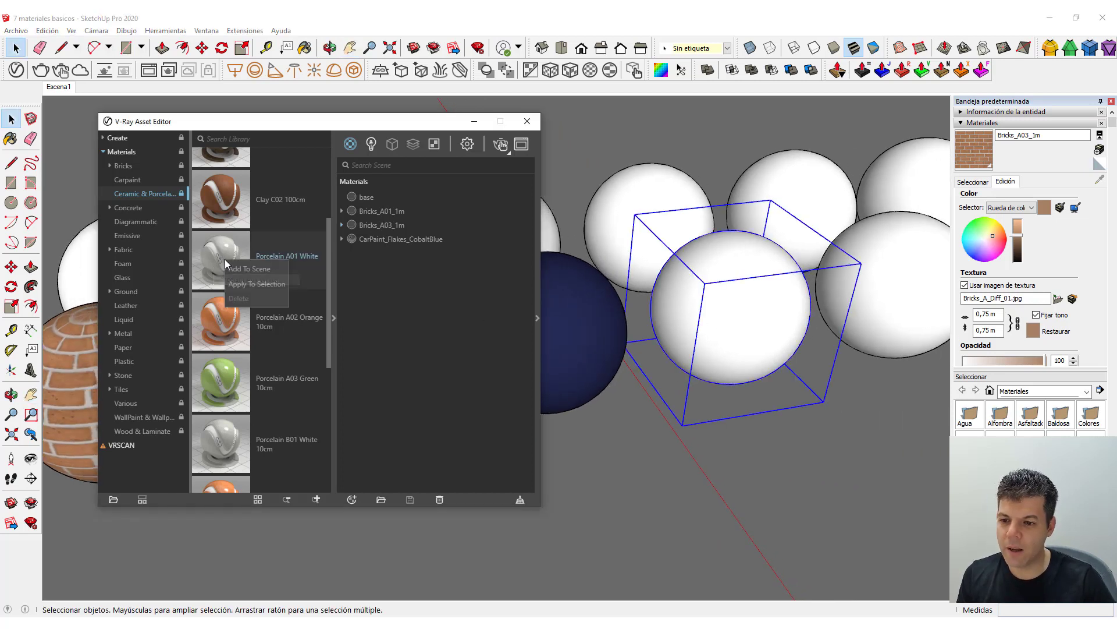
click(248, 284)
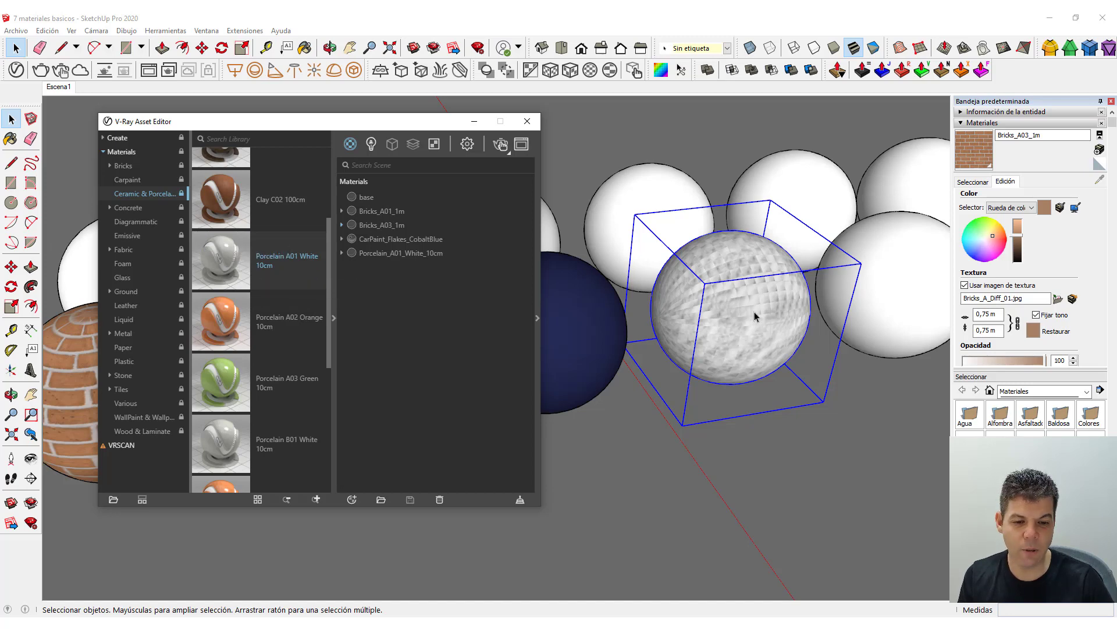
Apply a spherical projection fitted to the white porcelain sphere so its texture wraps around it
middle_drag(786, 352, 732, 305)
scroll(774, 287, up, 2)
click(609, 70)
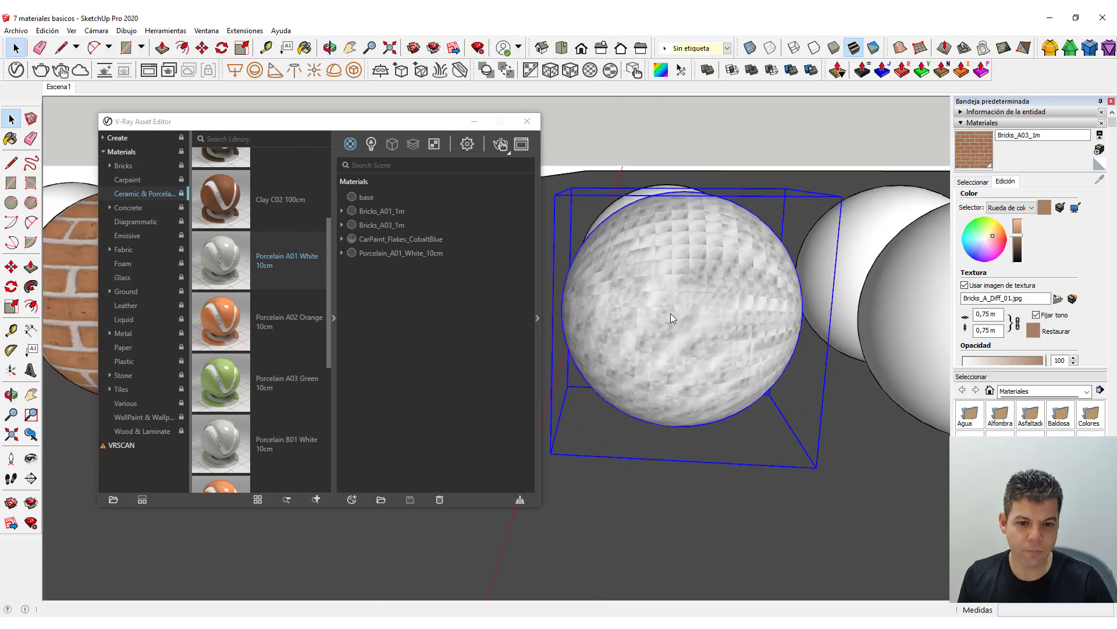
Set the Bricks_A03_1m texture size to 0,10 m
click(988, 314)
text(0,1)
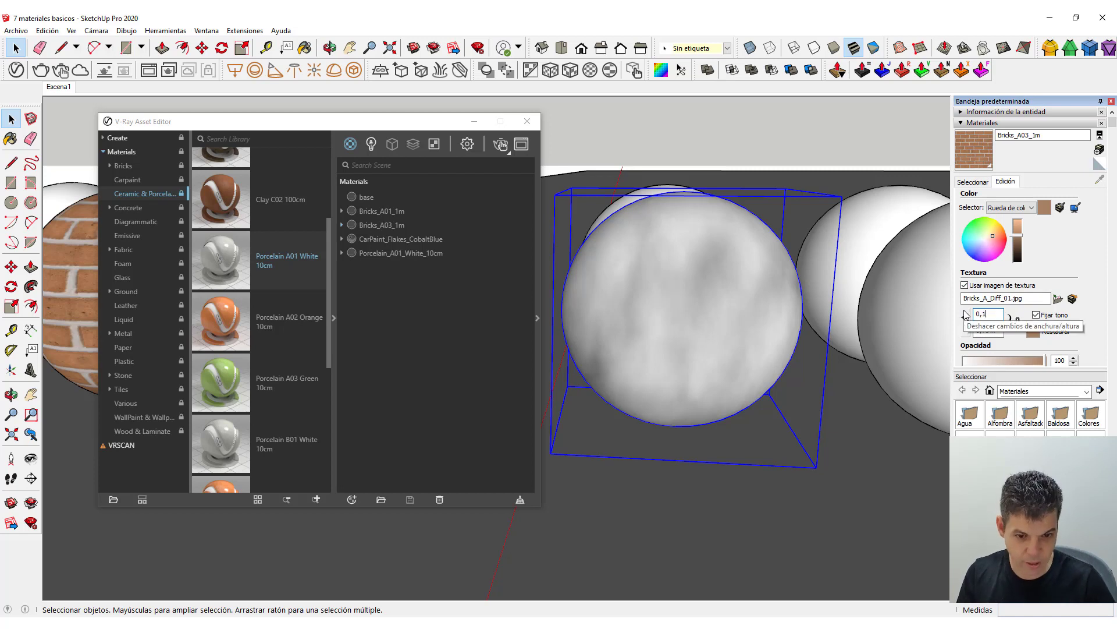
key(Return)
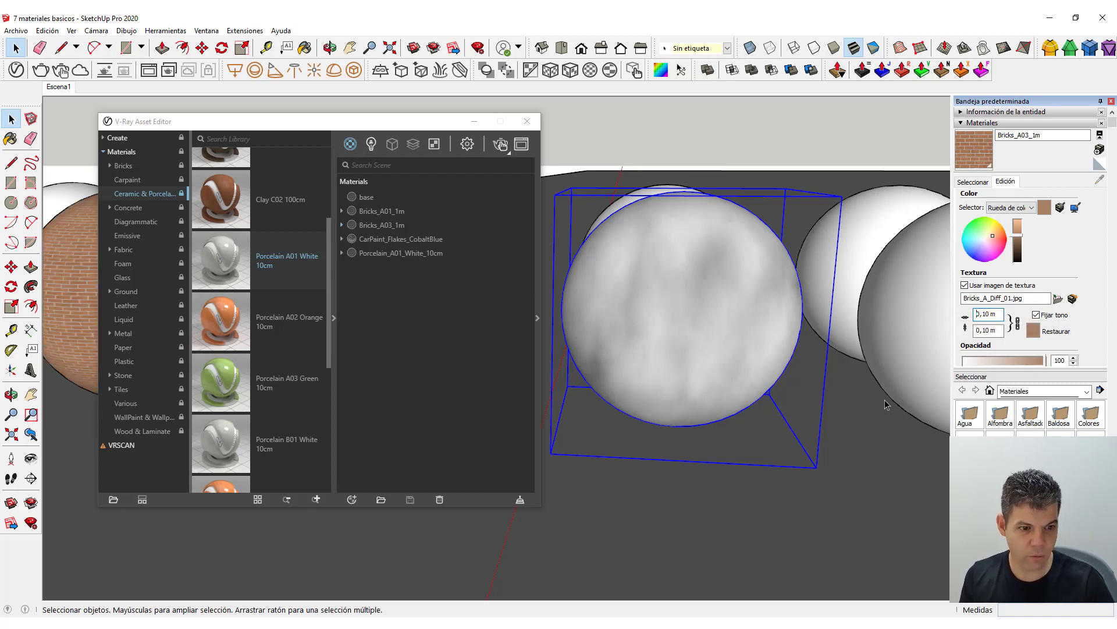
Apply the Concrete Flooring I01 2m preset from the Concrete category to the fifth sphere in the front row
middle_drag(591, 262, 474, 318)
scroll(282, 356, down, 2)
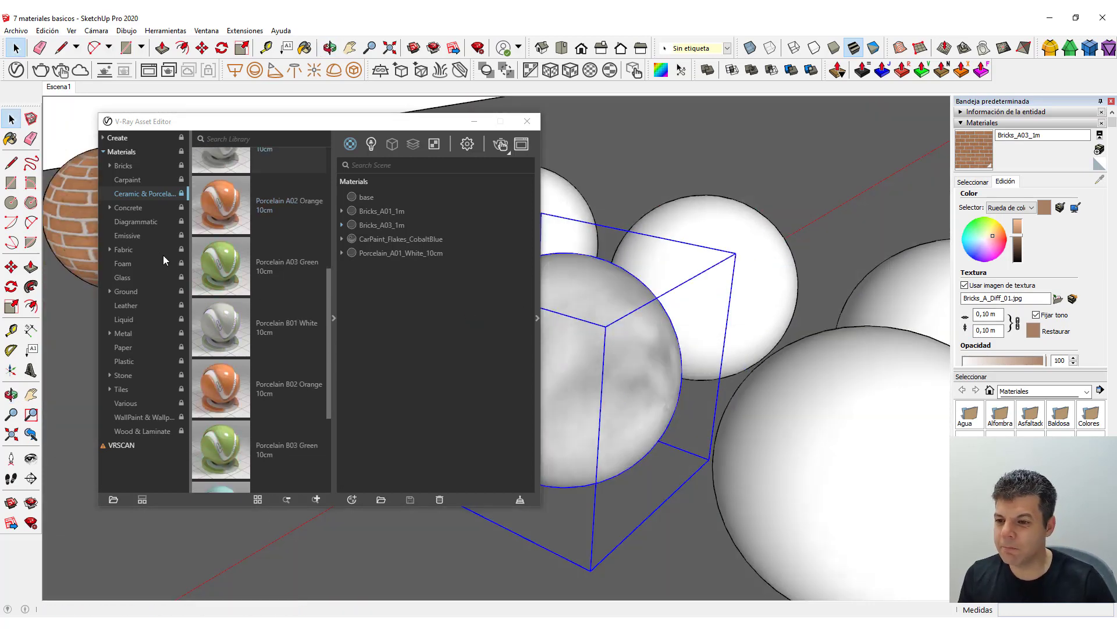
click(129, 209)
click(110, 208)
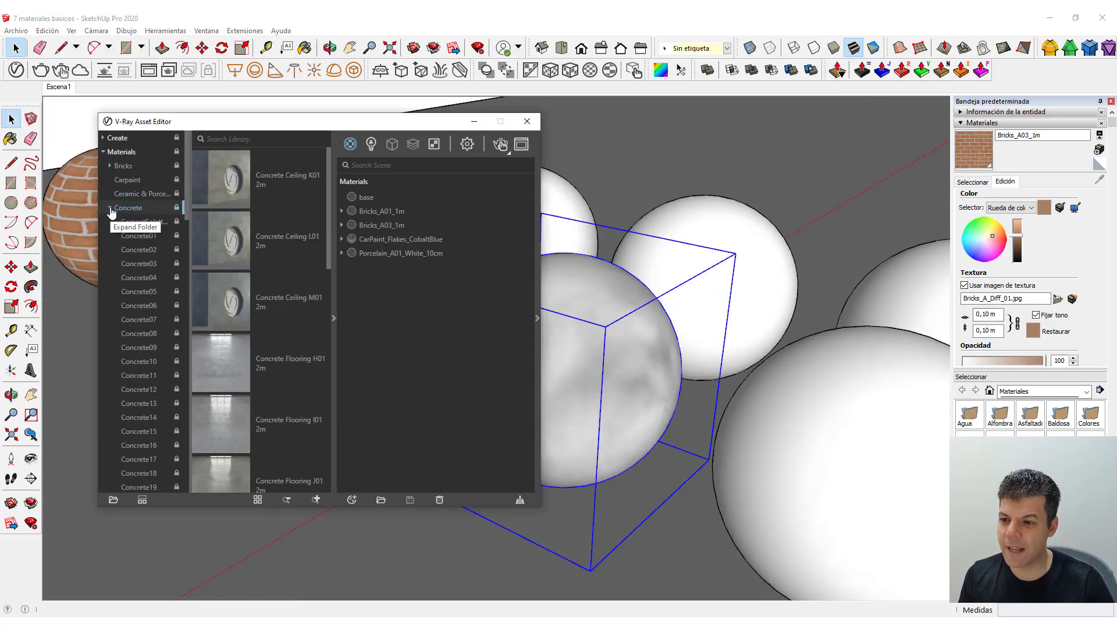
scroll(274, 232, down, 4)
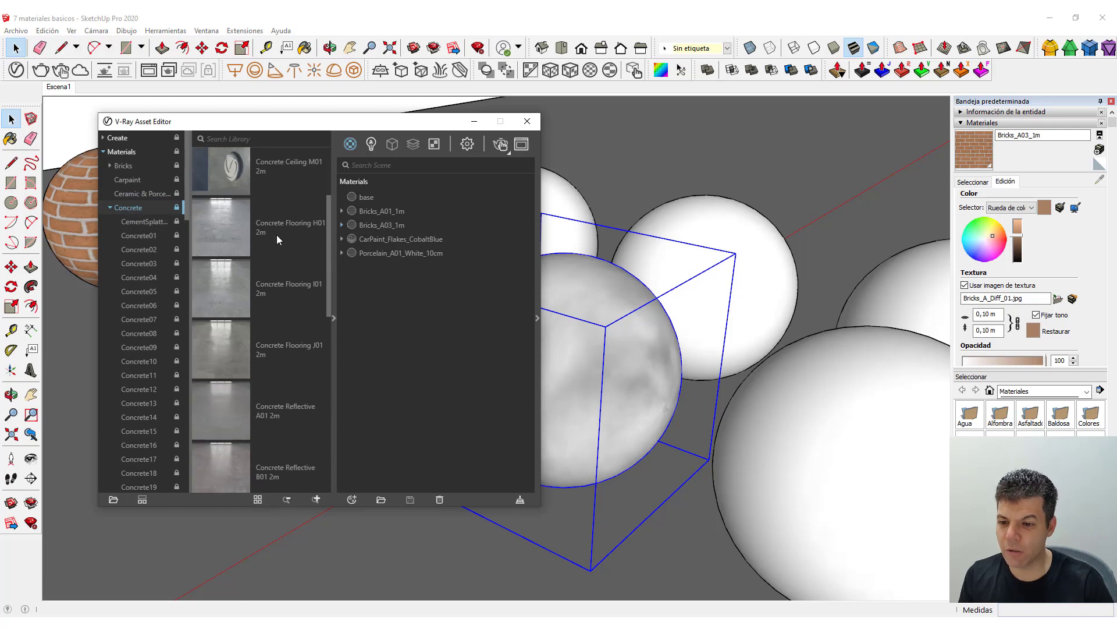
scroll(278, 236, up, 1)
scroll(790, 380, down, 5)
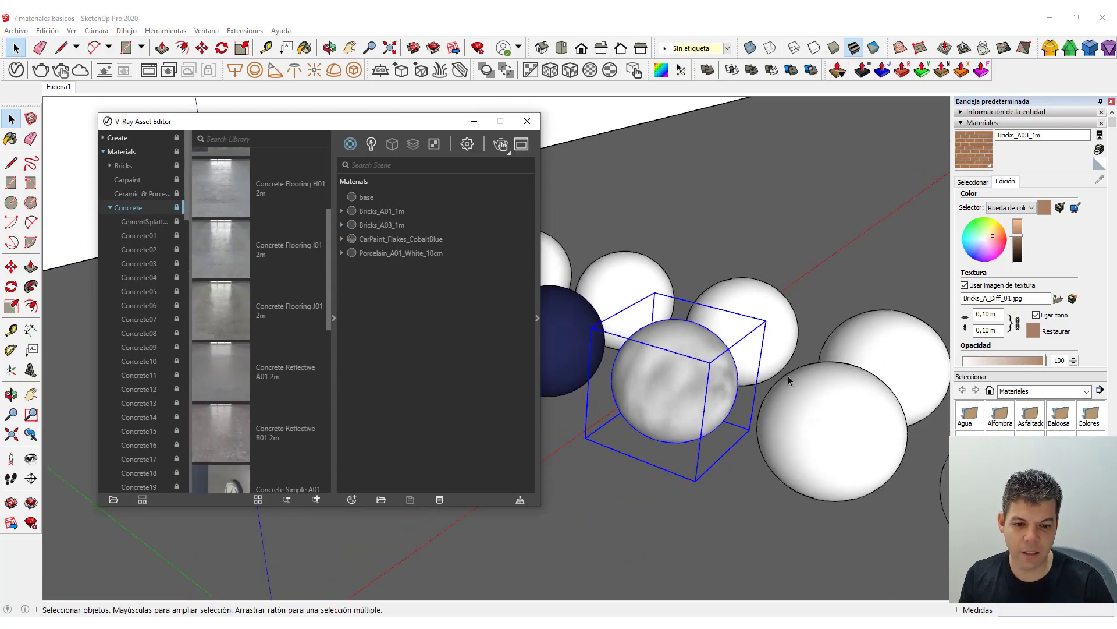
middle_drag(797, 372, 708, 323)
scroll(774, 384, up, 3)
click(708, 323)
scroll(708, 323, up, 2)
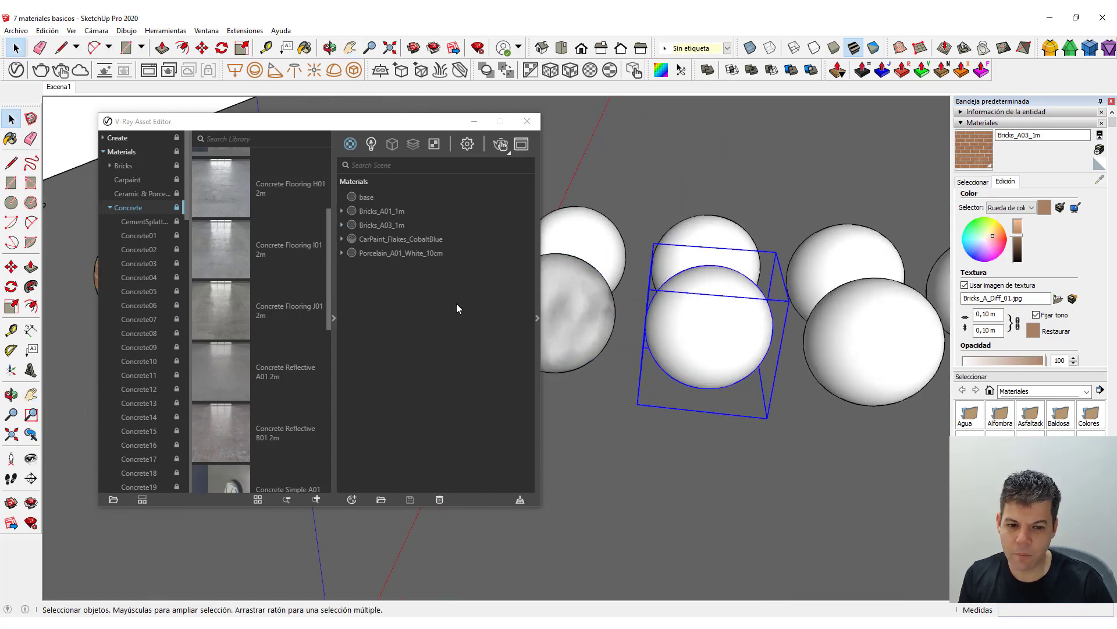
drag(229, 260, 745, 337)
Apply a tri-planar projection to the concrete texture on the fifth sphere and inspect it up close
scroll(748, 323, up, 1)
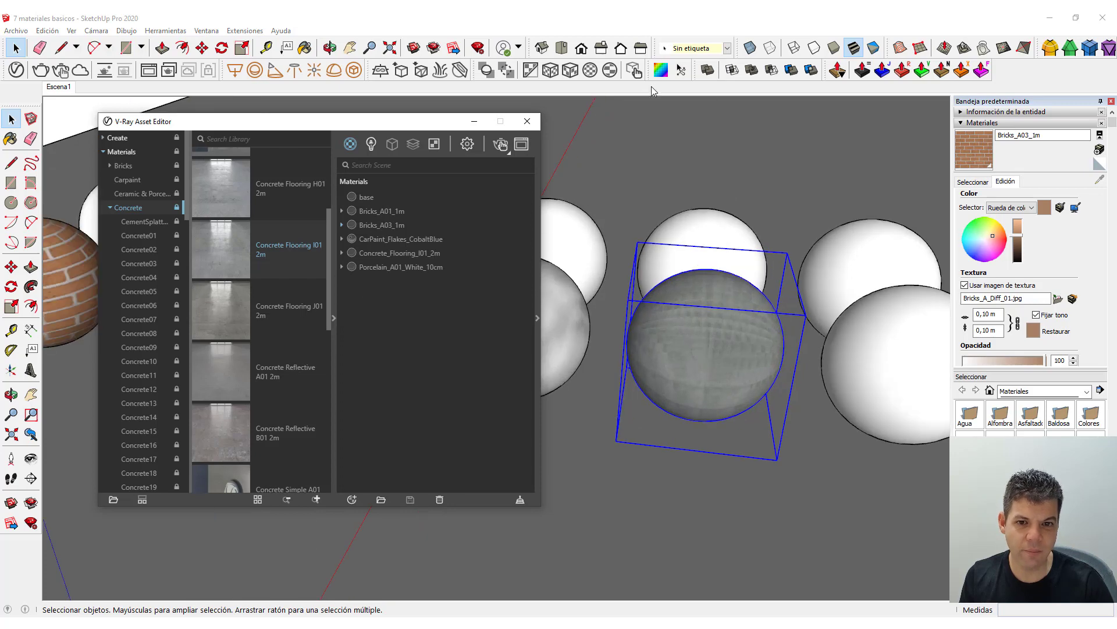
scroll(713, 375, up, 1)
middle_drag(706, 378, 751, 375)
Collapse the Concrete folder and look through the Diagrammatic presets, from the 3D Print materials to the Glass Simple ones
click(125, 211)
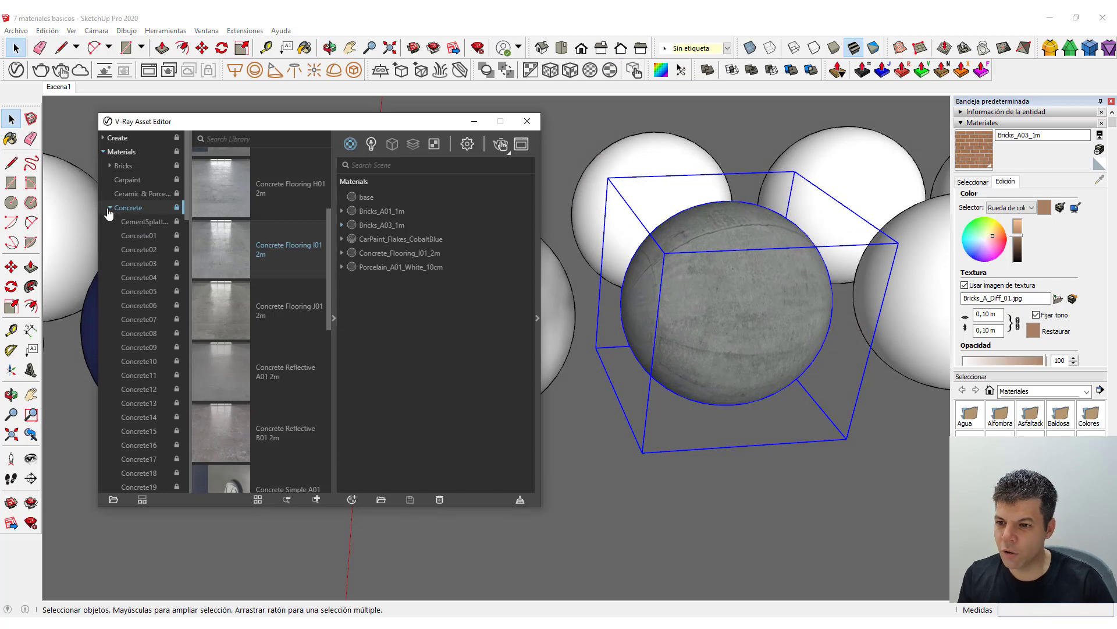
click(110, 209)
click(137, 222)
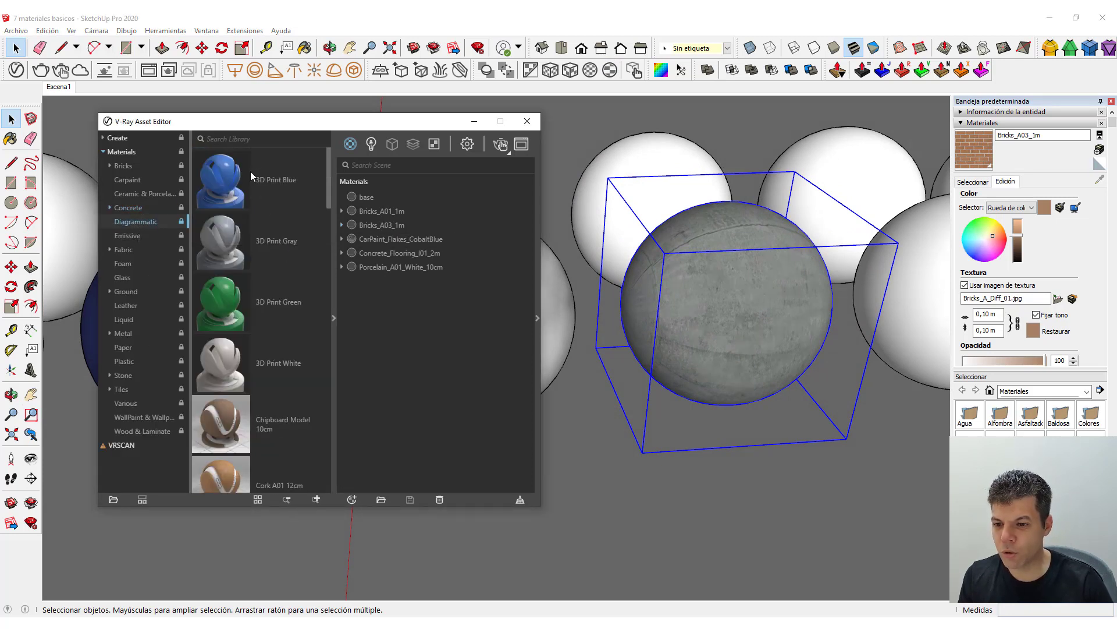
scroll(277, 380, down, 3)
scroll(291, 366, up, 3)
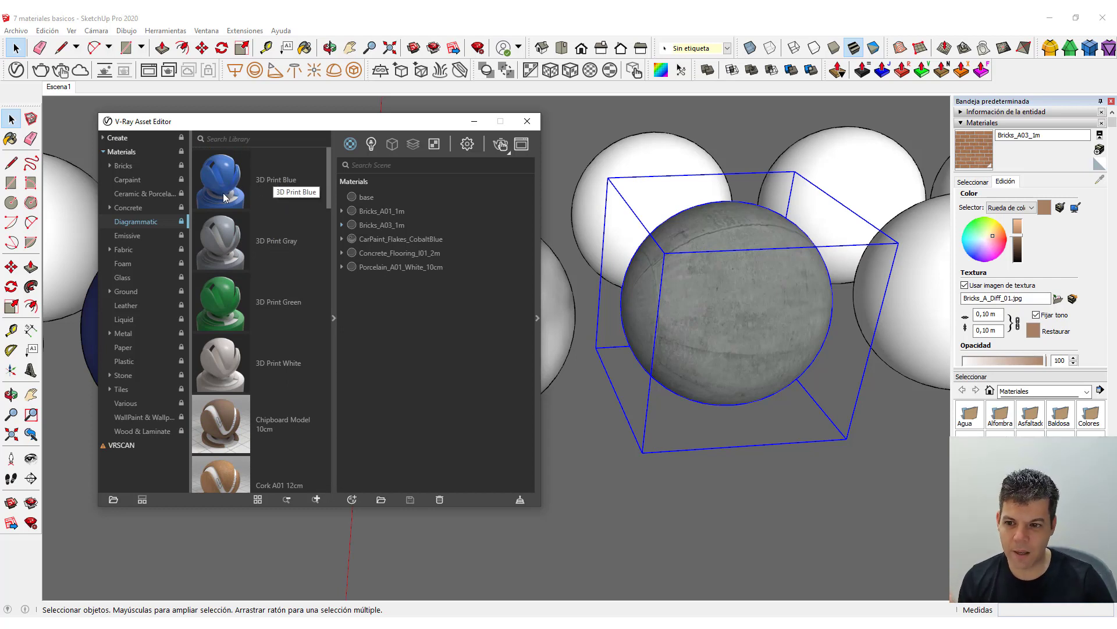
scroll(282, 232, down, 4)
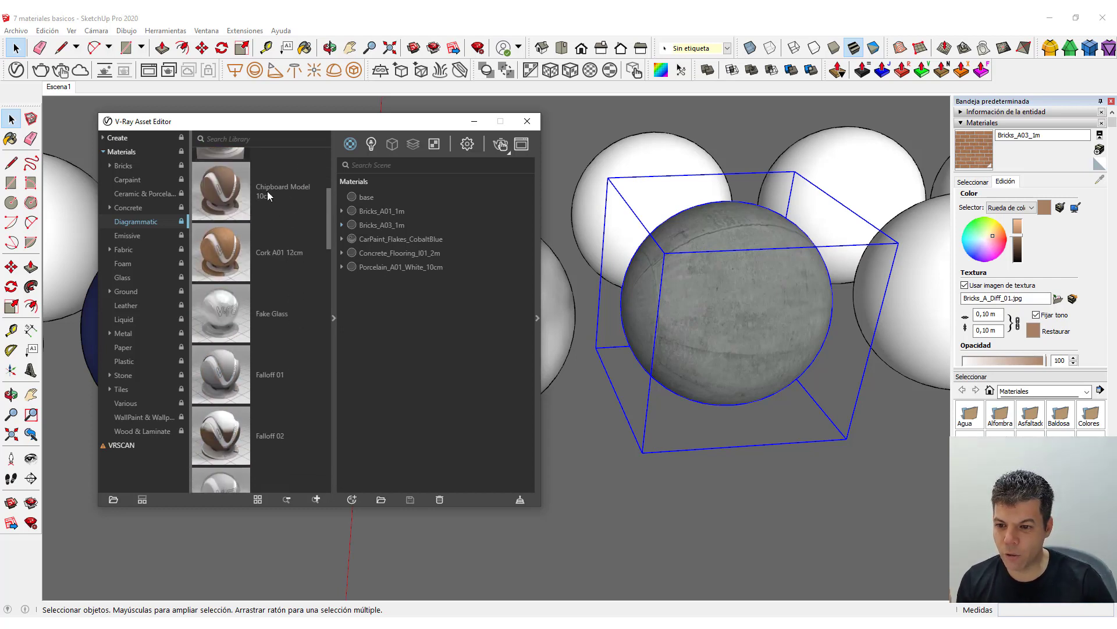
scroll(273, 245, down, 2)
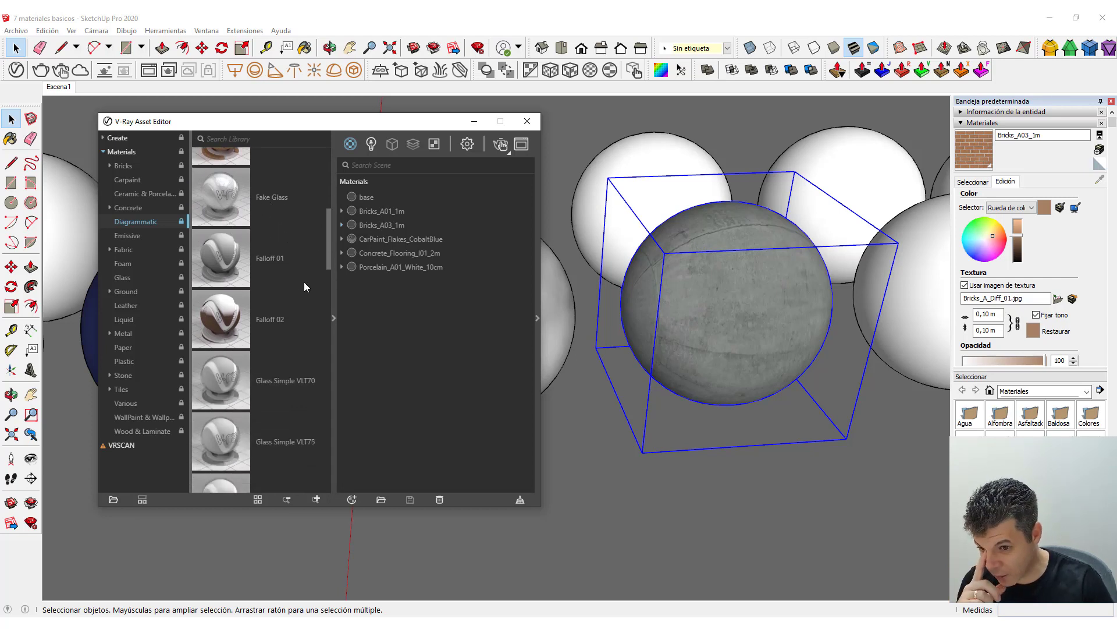
scroll(288, 296, down, 2)
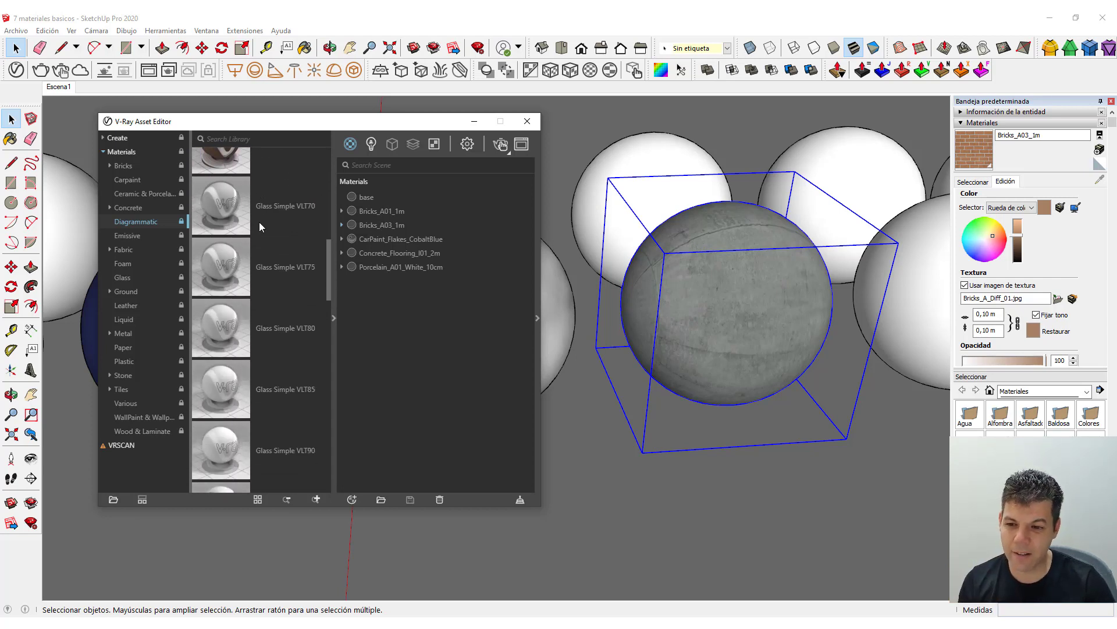
Look through the Digital clock and LED presets in the Emissive category of the material library
click(131, 235)
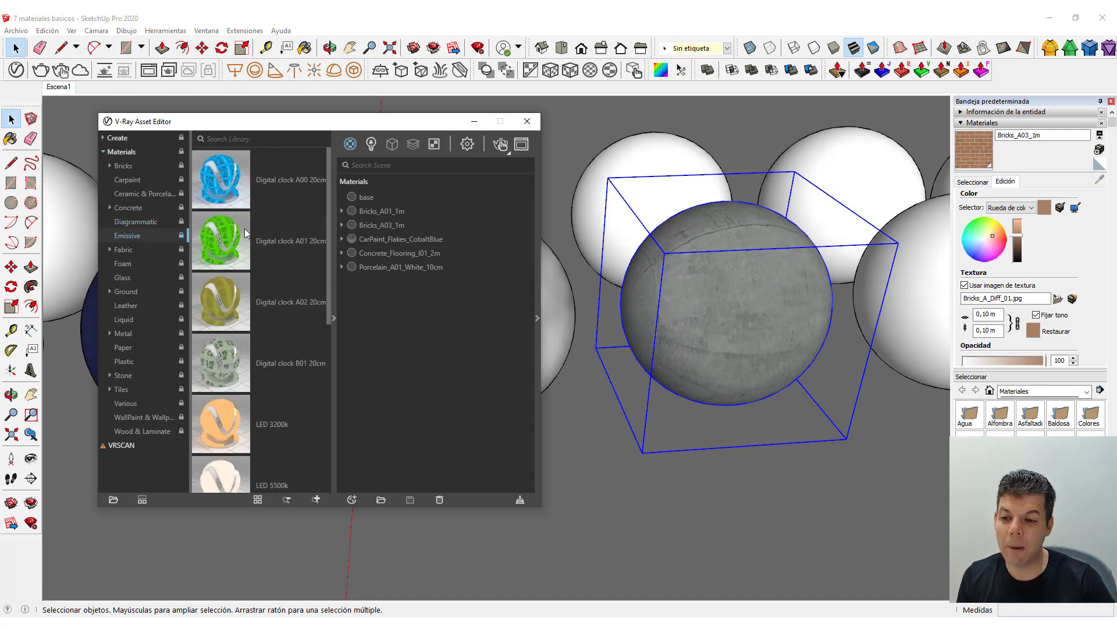
scroll(258, 279, down, 4)
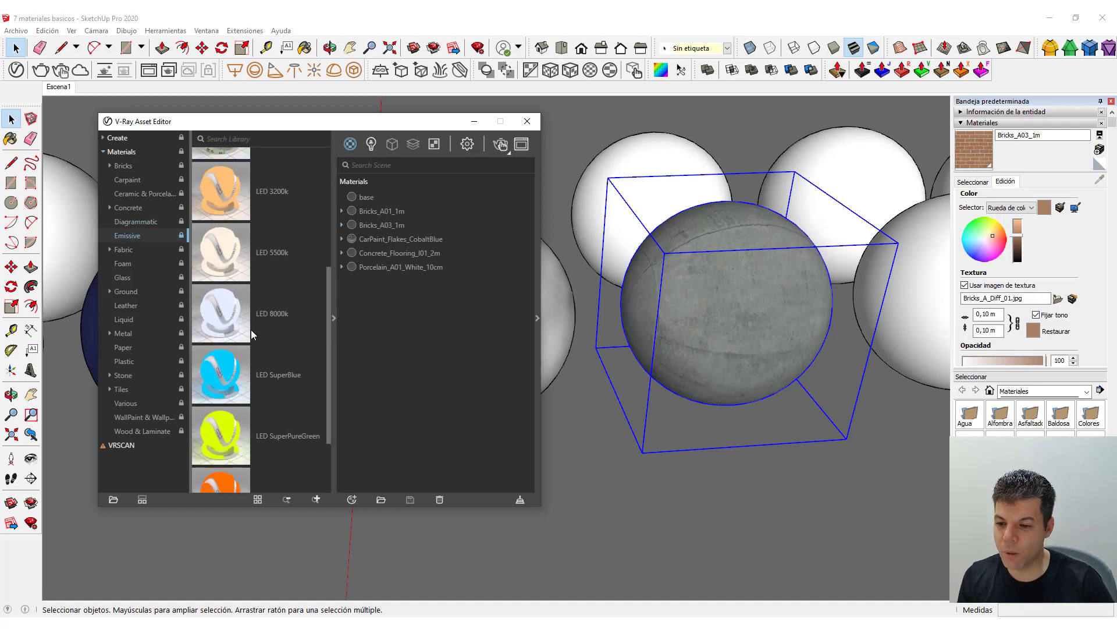
scroll(262, 353, up, 4)
scroll(288, 363, down, 5)
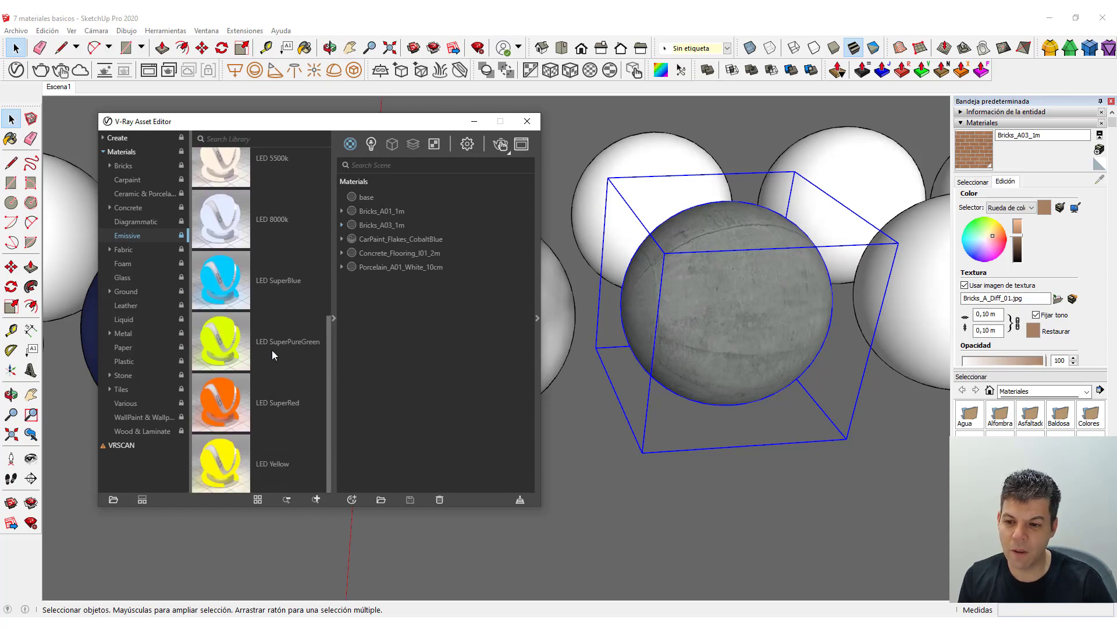
scroll(280, 291, up, 2)
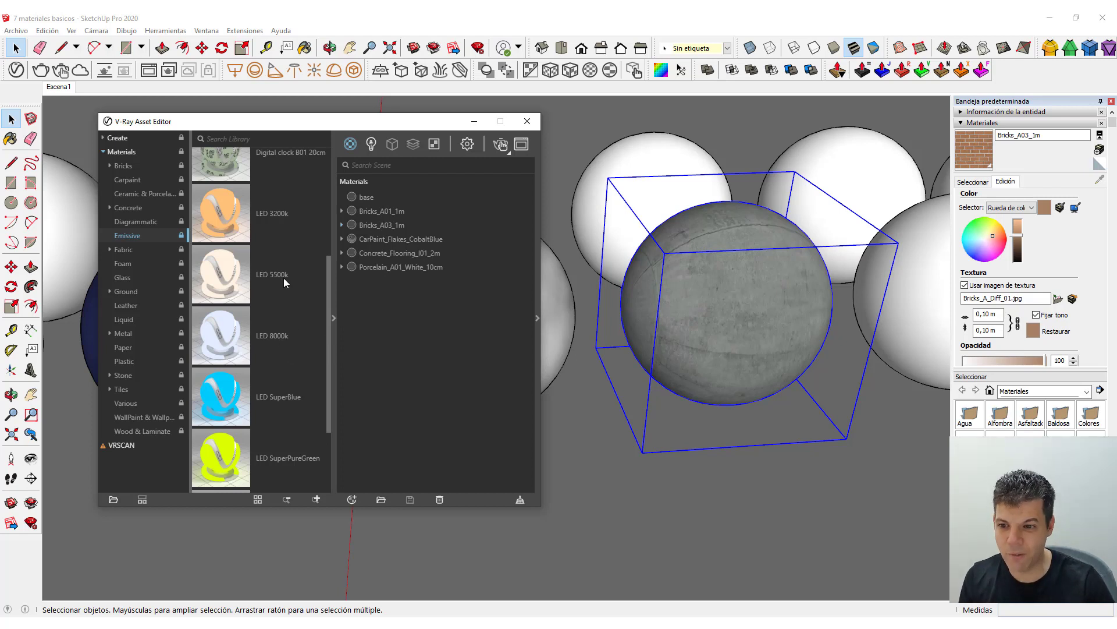
scroll(271, 242, up, 1)
scroll(271, 242, down, 3)
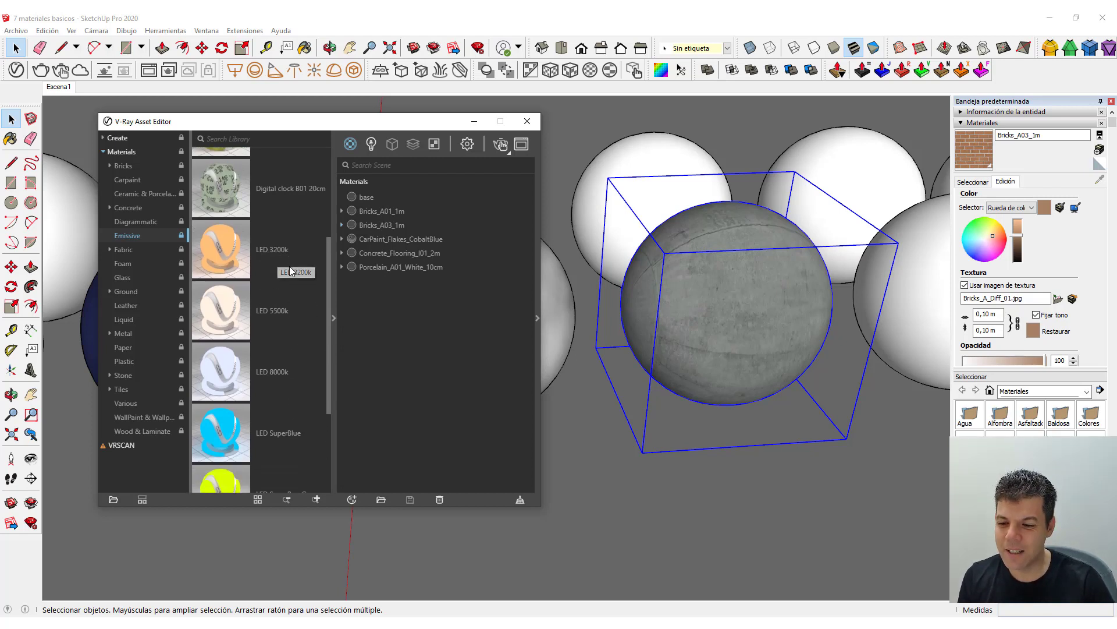
Apply the Digital clock A01 20cm preset to the sixth sphere in the front row and fit its texture projection to the sphere
click(621, 487)
middle_drag(646, 454, 709, 395)
click(812, 418)
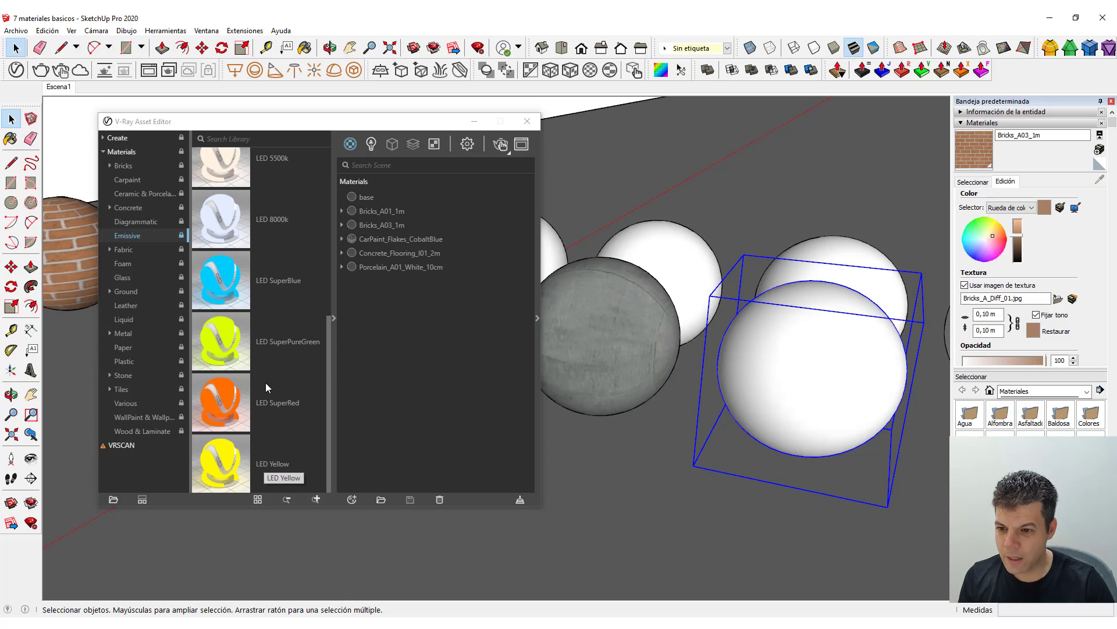
scroll(264, 384, up, 2)
scroll(263, 347, up, 3)
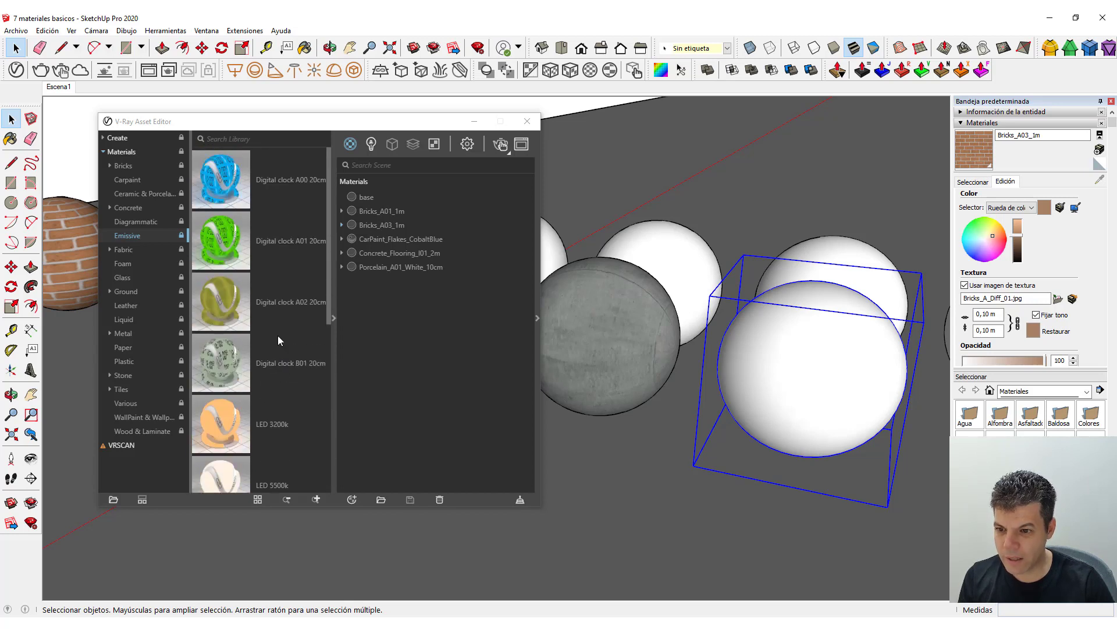
right_click(228, 240)
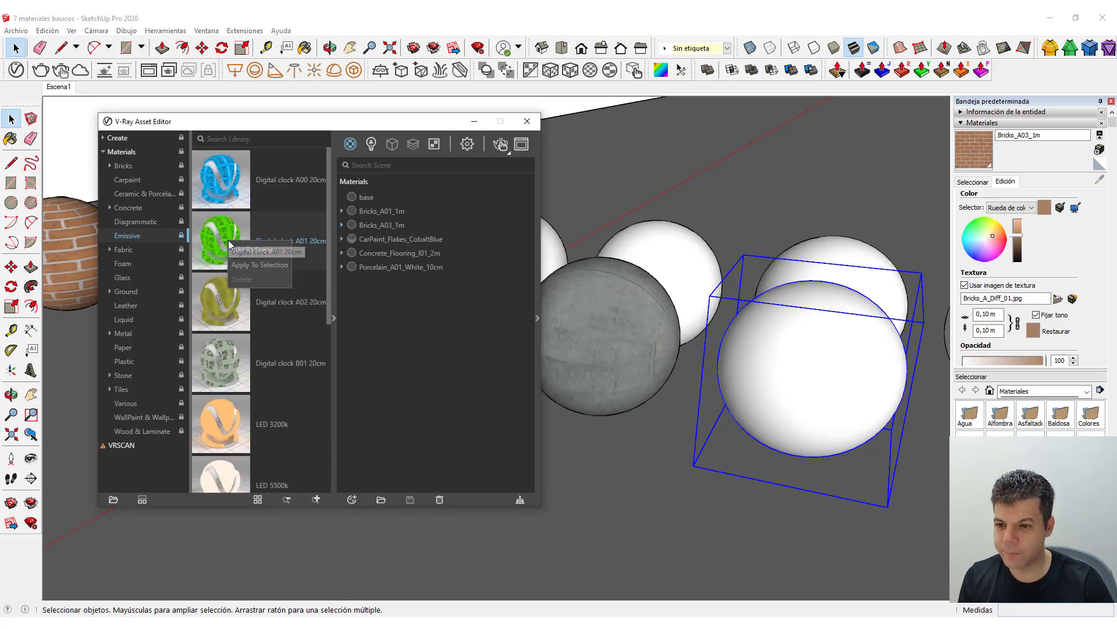
click(245, 266)
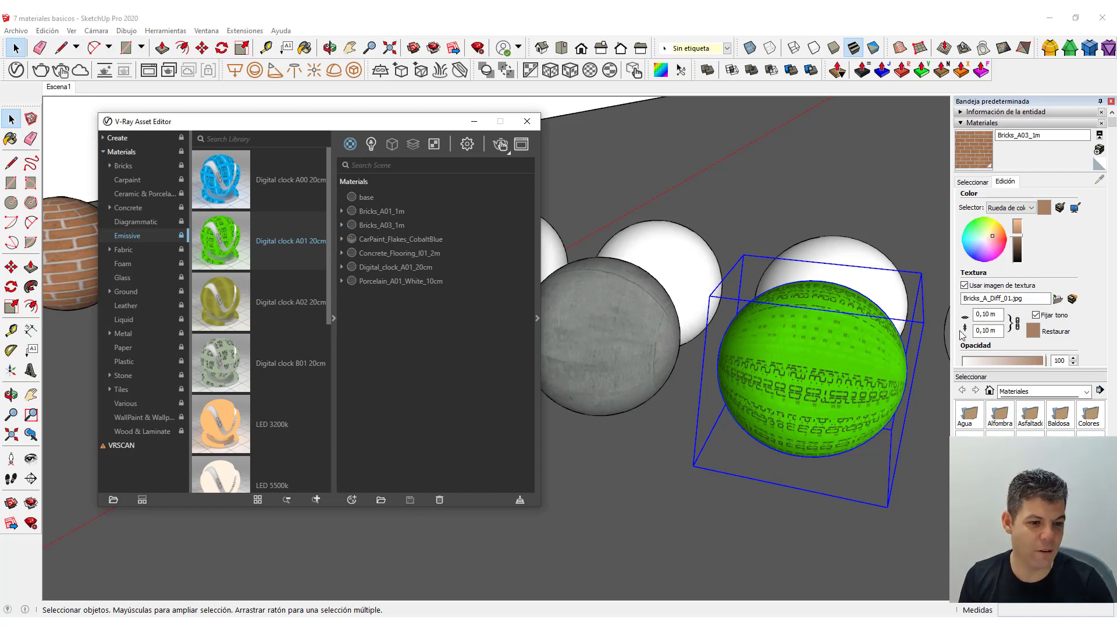
click(817, 365)
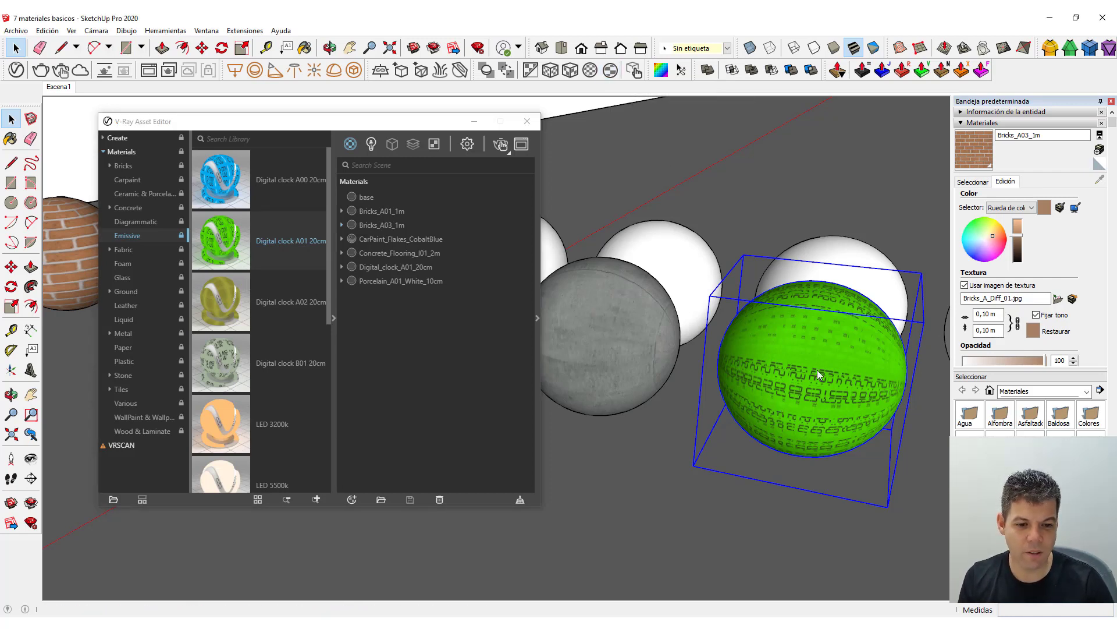
middle_drag(809, 373, 763, 356)
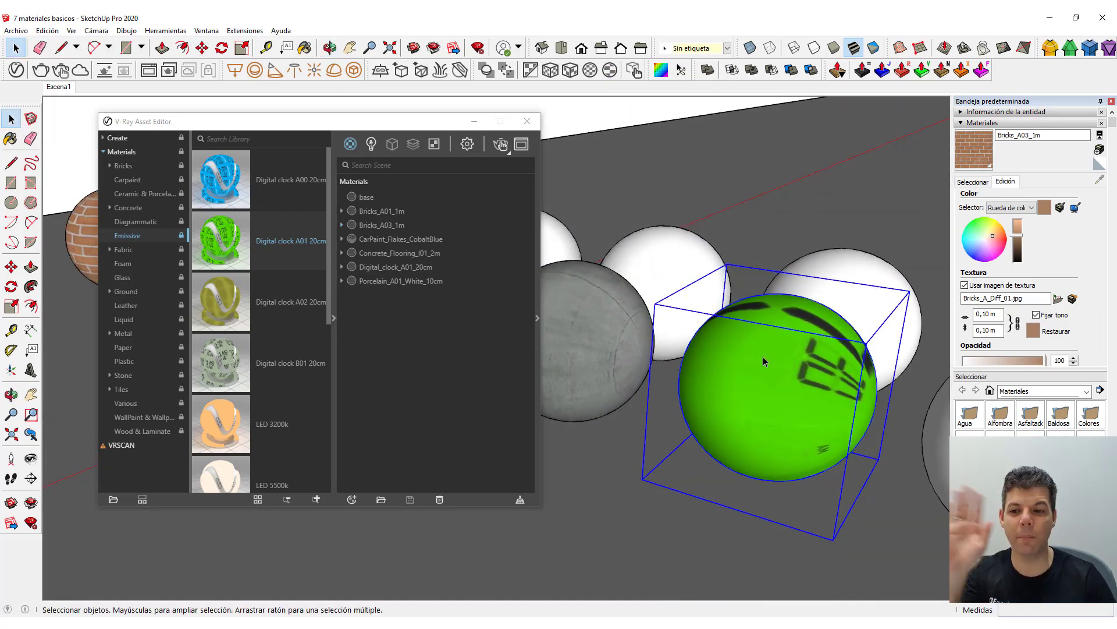
Try to apply the LED SuperPureGreen preset from the Emissive category to the green digital clock sphere
scroll(270, 285, down, 4)
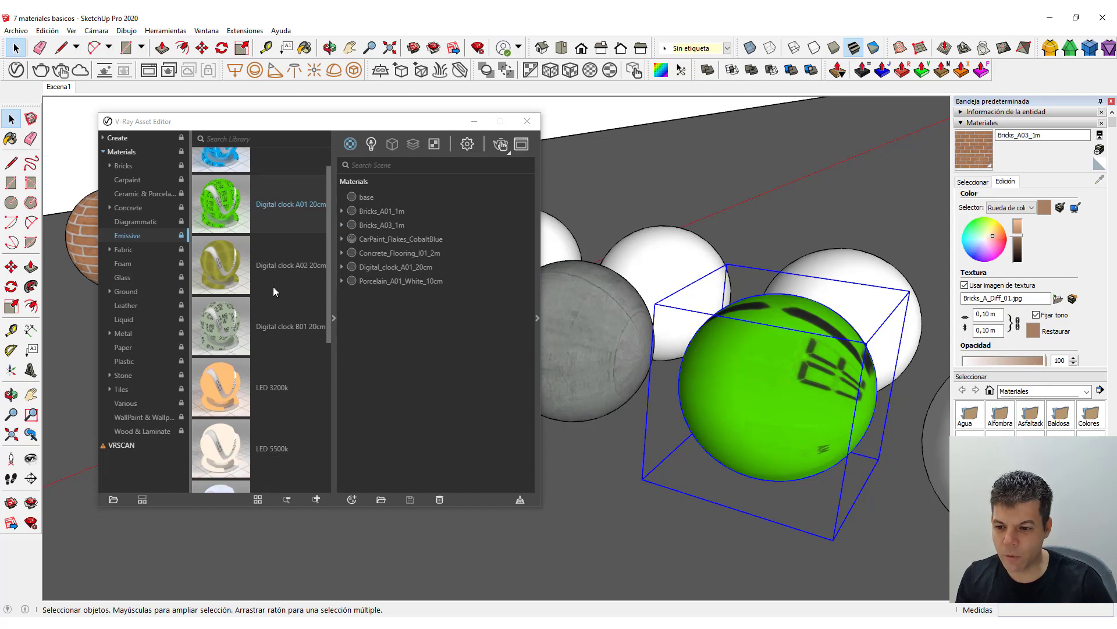
scroll(262, 329, down, 2)
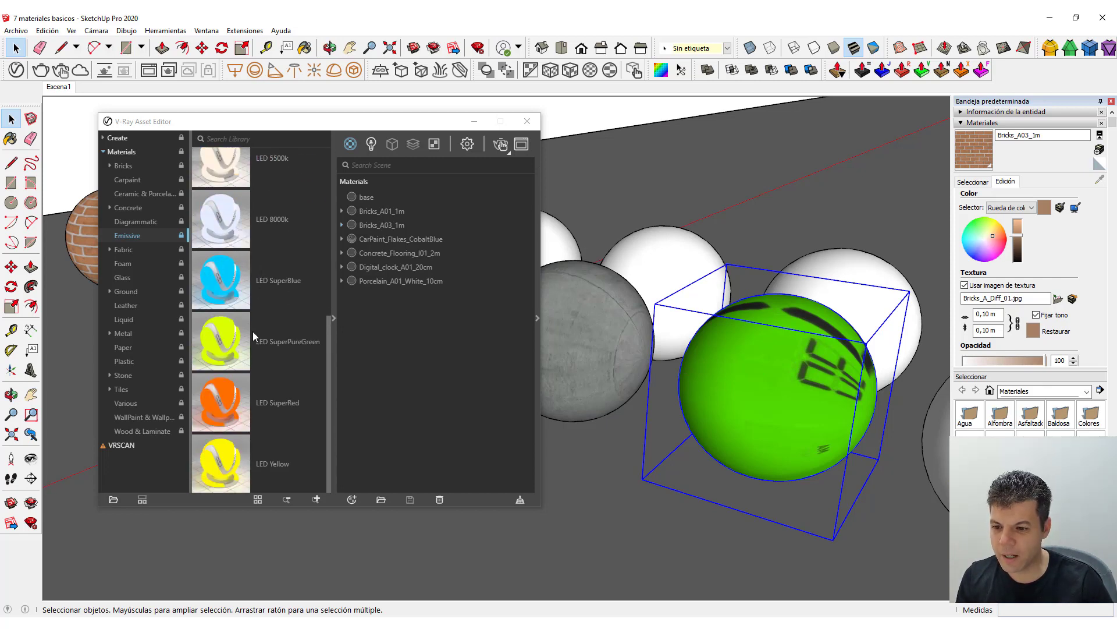
right_click(232, 343)
click(263, 366)
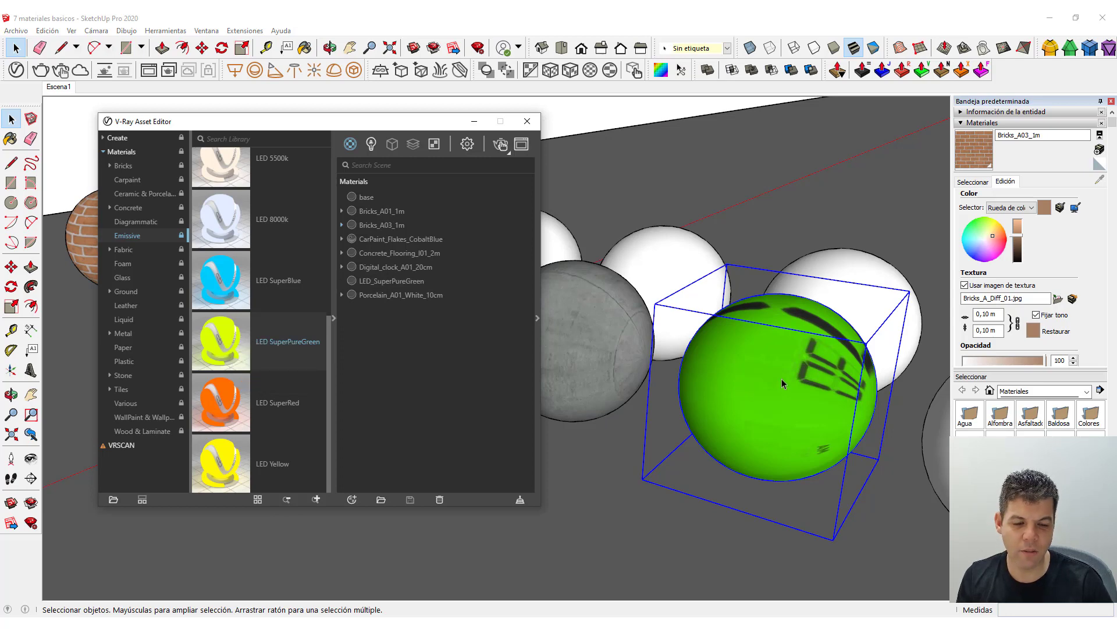
middle_drag(662, 400, 613, 358)
click(253, 337)
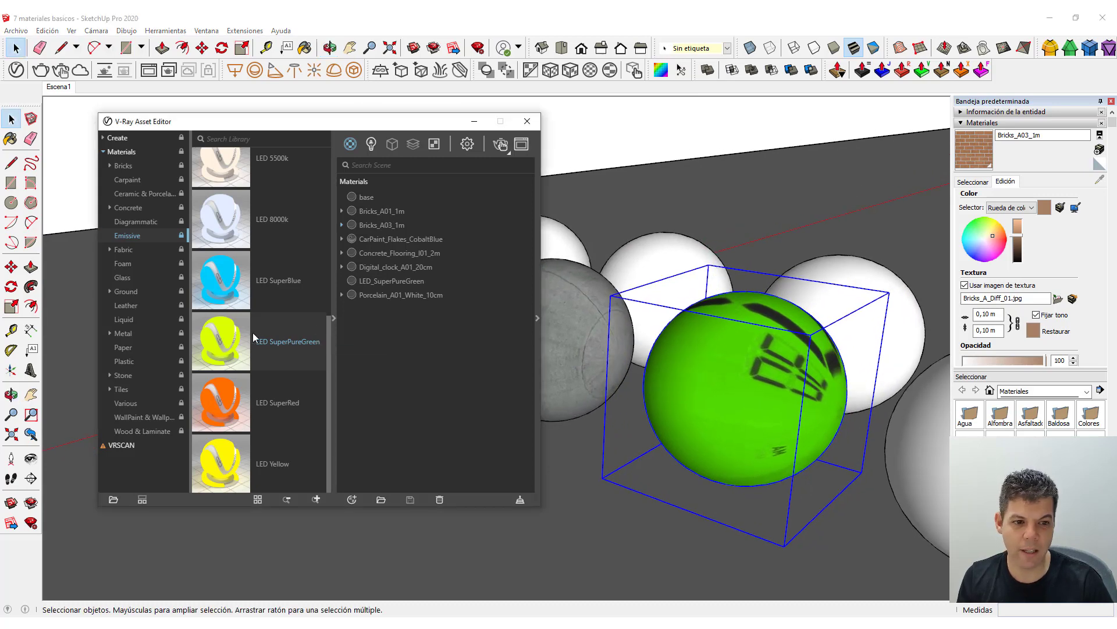
Paint the green digital clock sphere in the front row with the LED_SuperPureGreen material
click(385, 281)
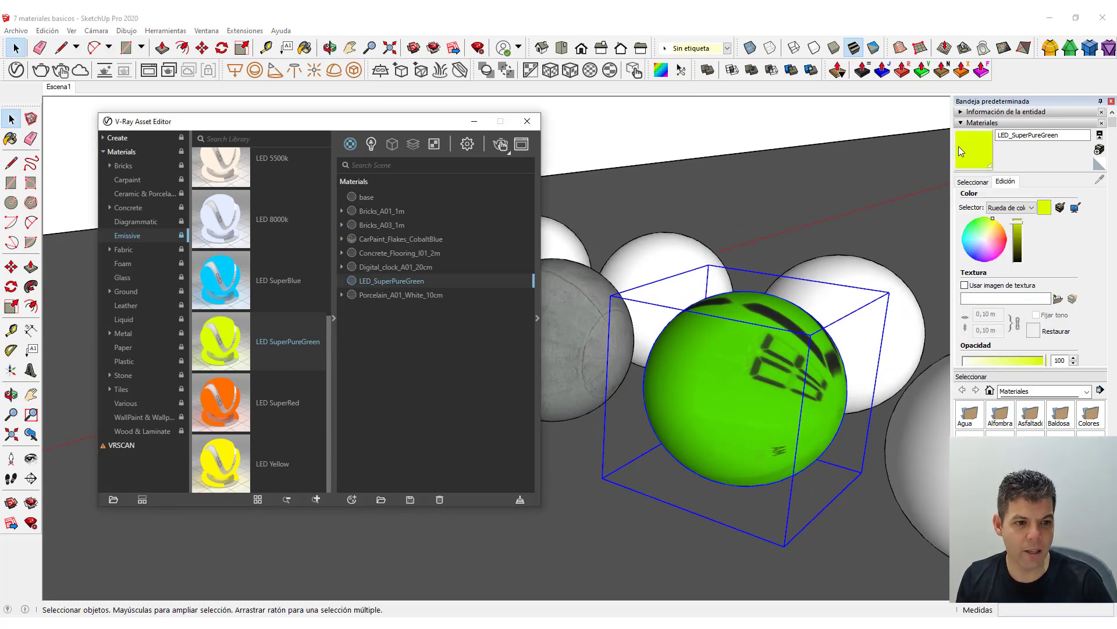
click(975, 148)
middle_drag(786, 341, 780, 388)
key(space)
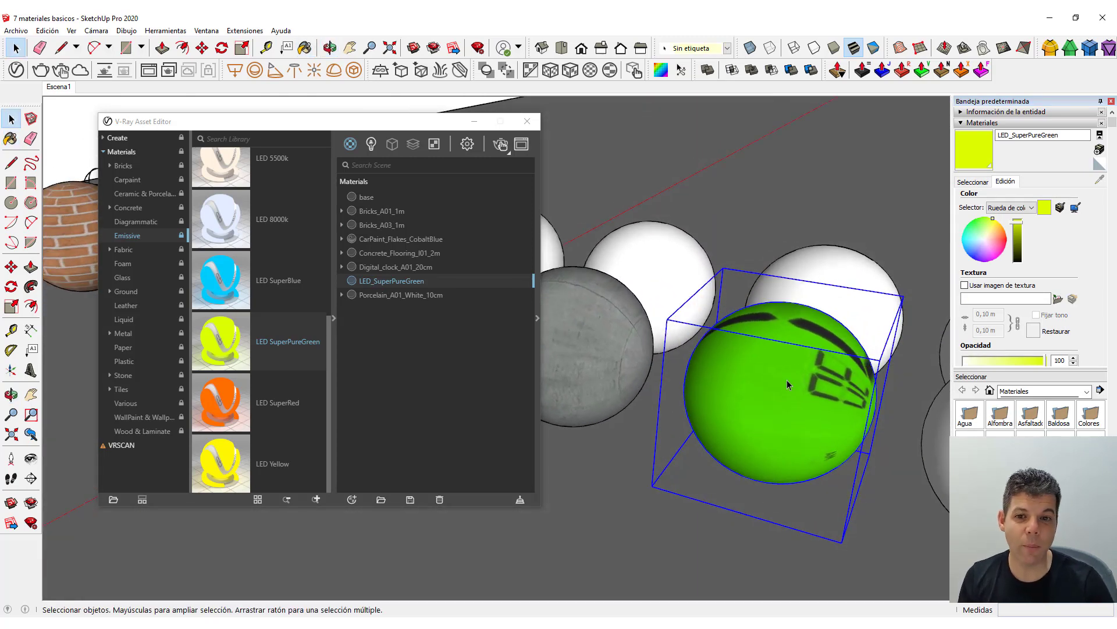
click(532, 71)
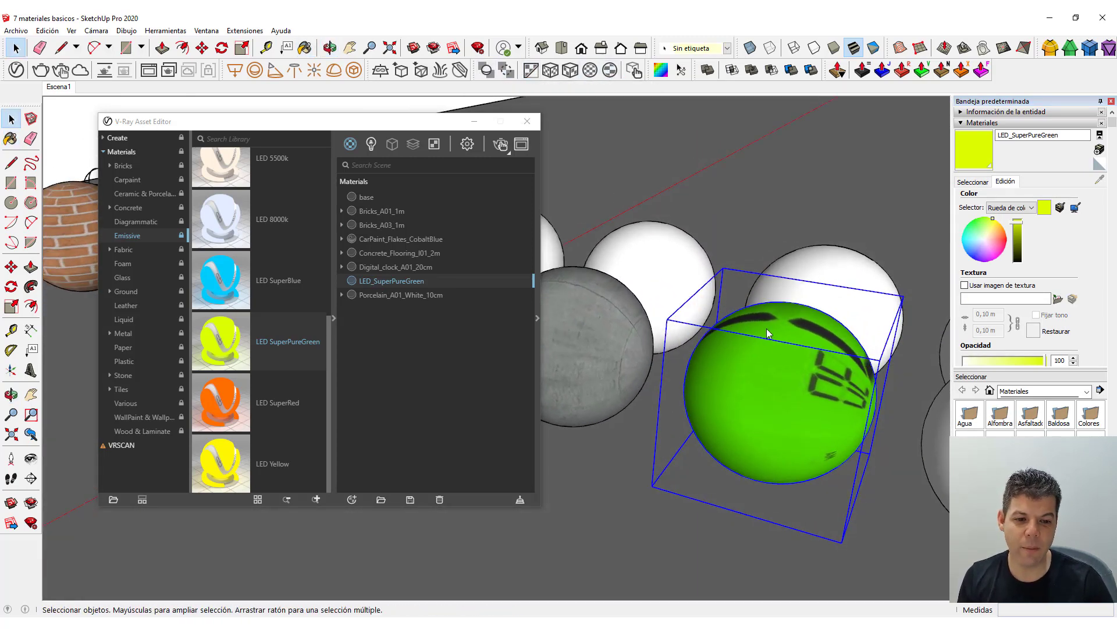
click(986, 146)
click(781, 364)
Apply the Velvet 02 RedPurple 6cm preset from the Fabric category to the seventh front-row sphere and fit its texture projection to the sphere
mouse_move(661, 369)
middle_down()
mouse_move(840, 402)
mouse_move(853, 424)
mouse_move(516, 429)
mouse_move(703, 394)
mouse_move(633, 370)
middle_up()
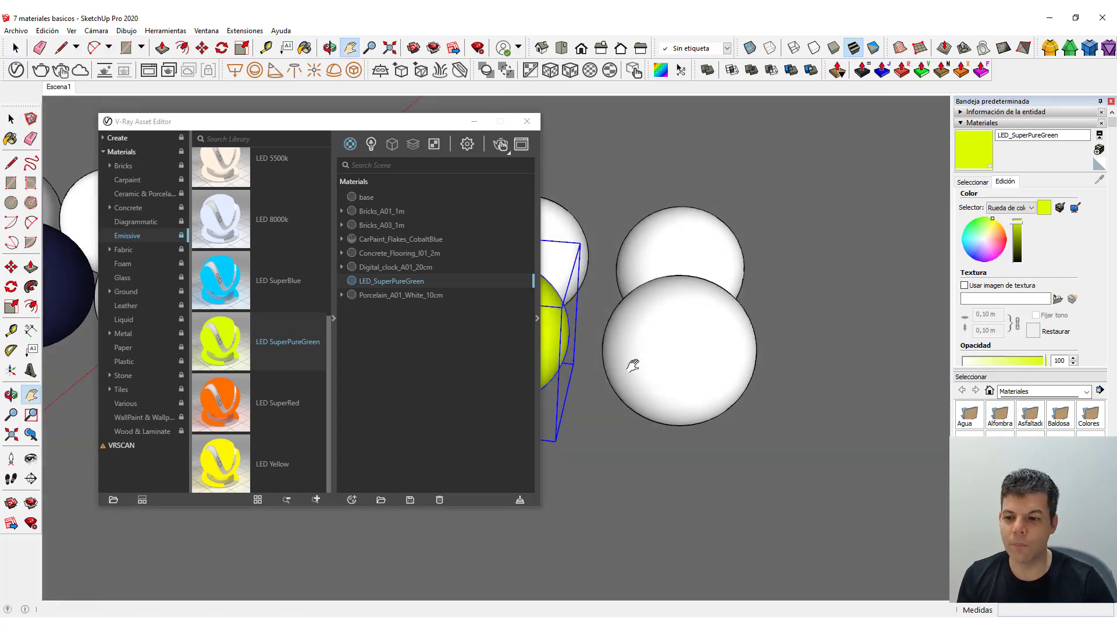
click(125, 180)
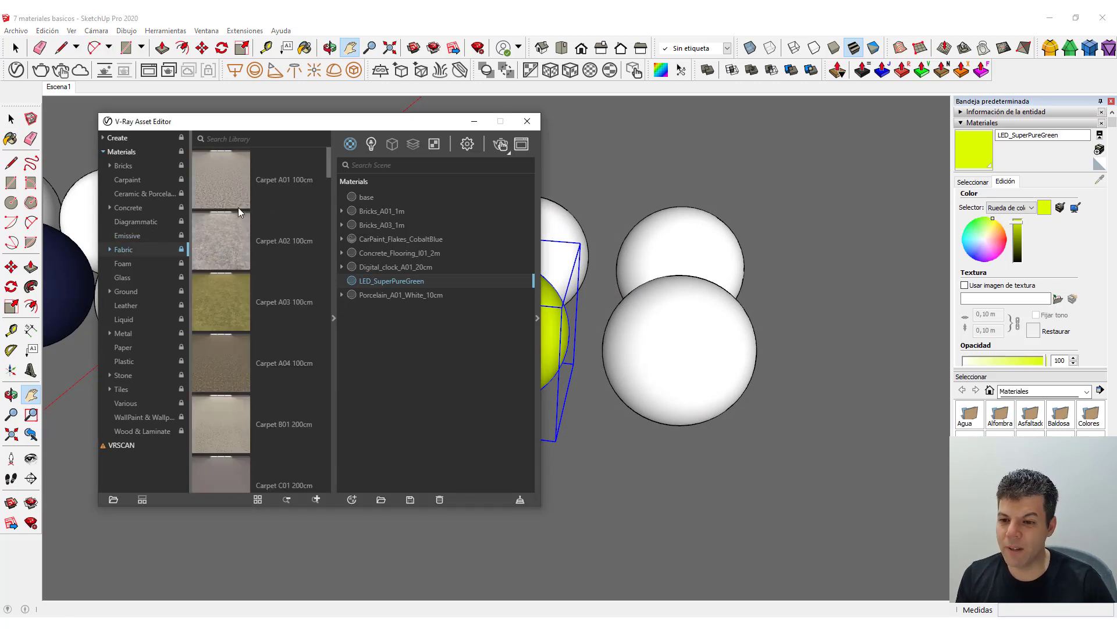
drag(329, 158, 348, 458)
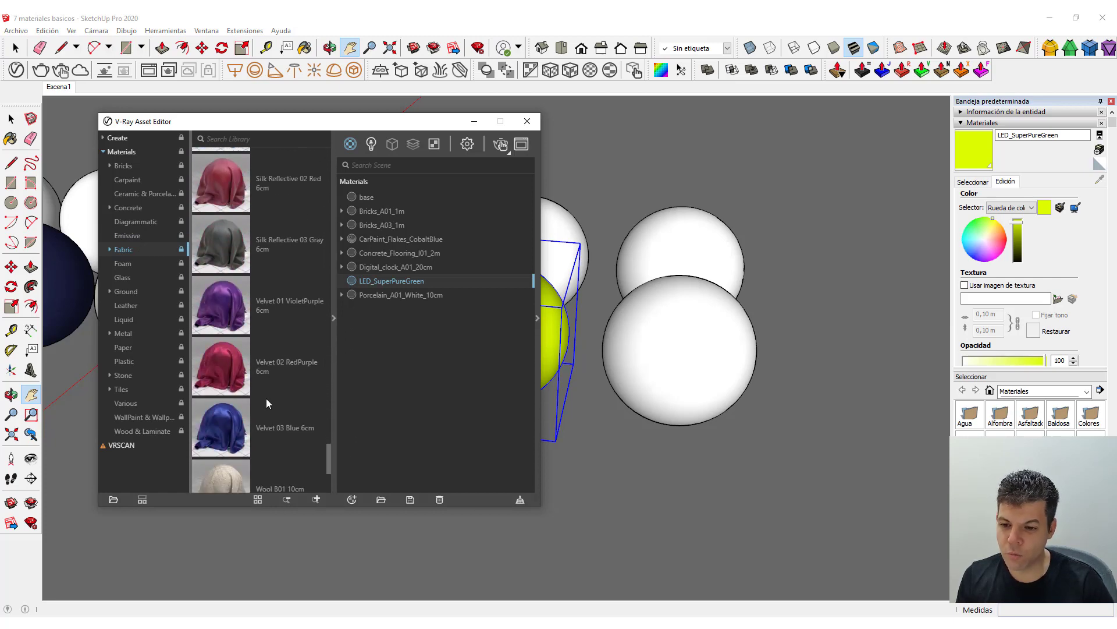
key(space)
click(673, 348)
right_click(240, 370)
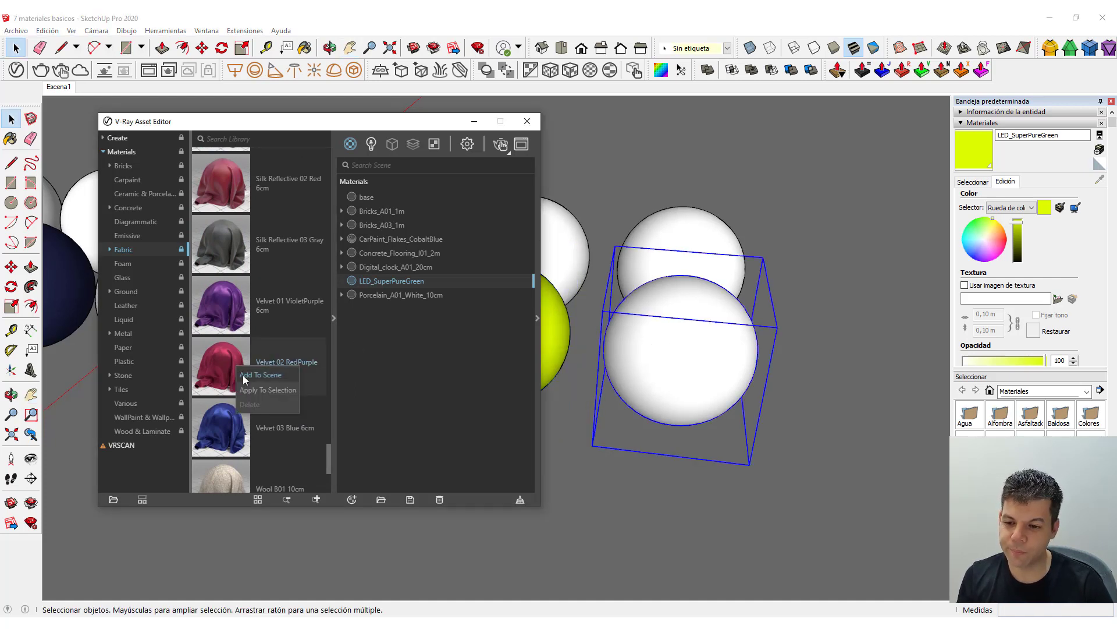
click(261, 390)
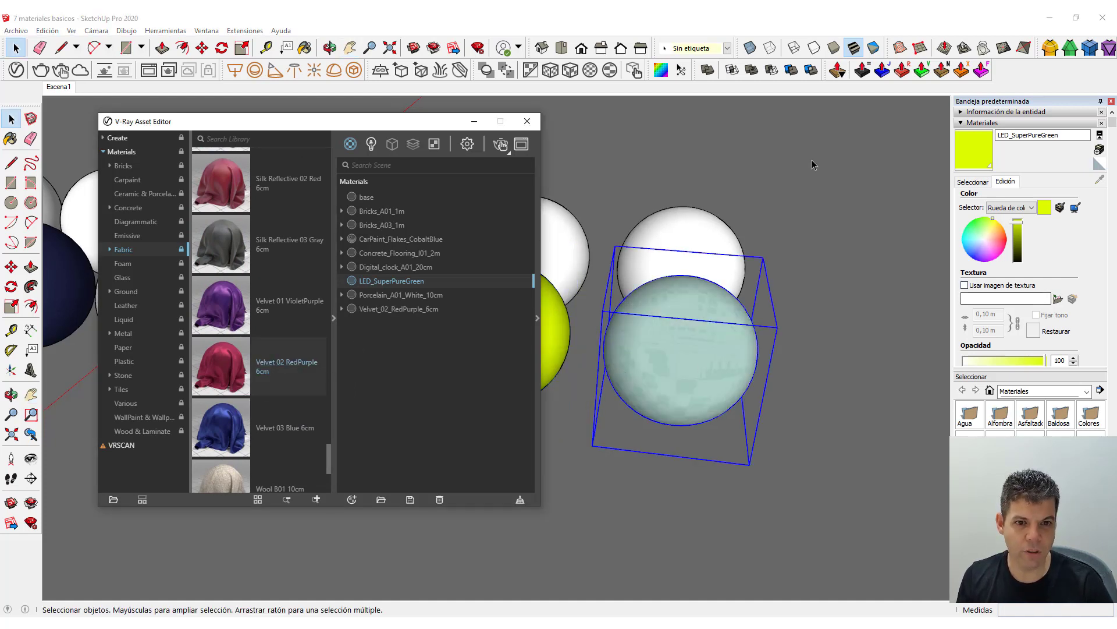
click(610, 69)
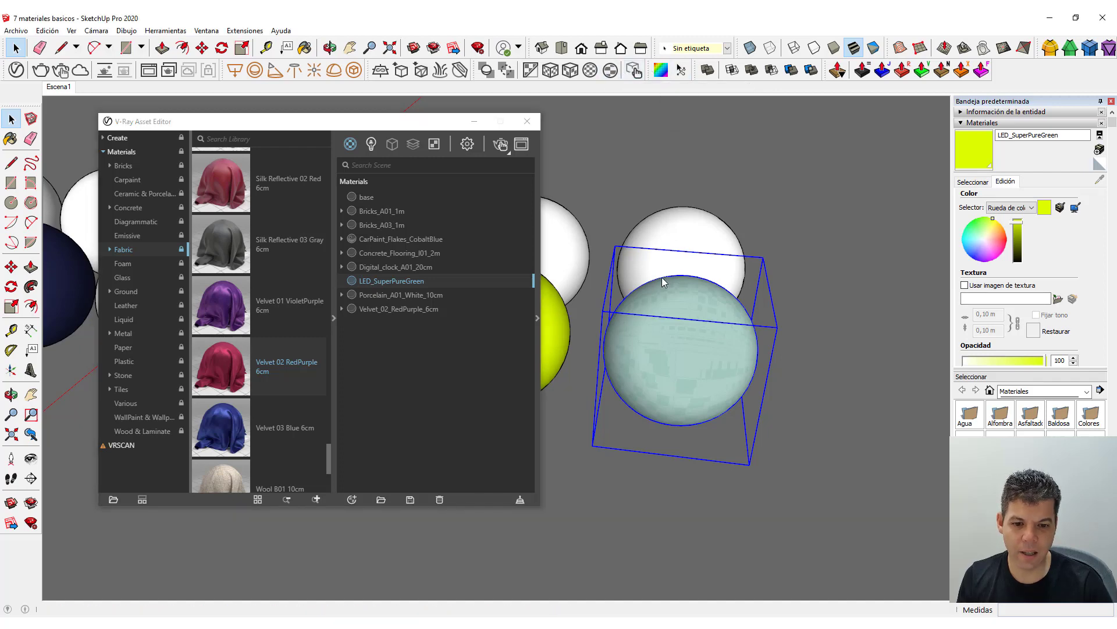
Sample the velvet material from the seventh sphere and set its texture size to 0,06 m
middle_drag(691, 358, 703, 294)
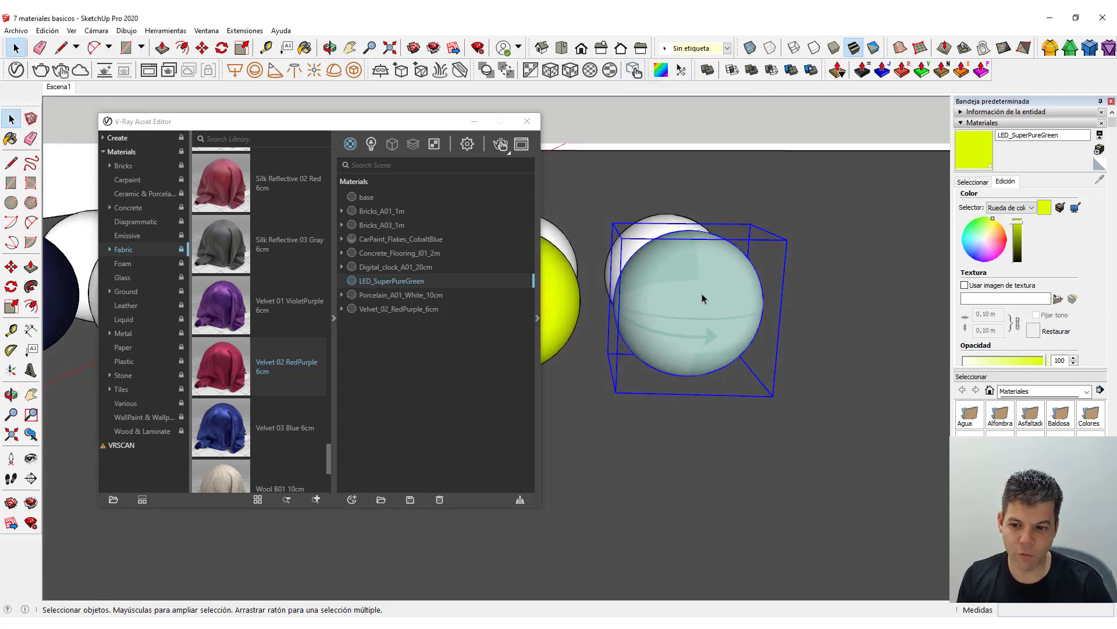
scroll(691, 322, up, 2)
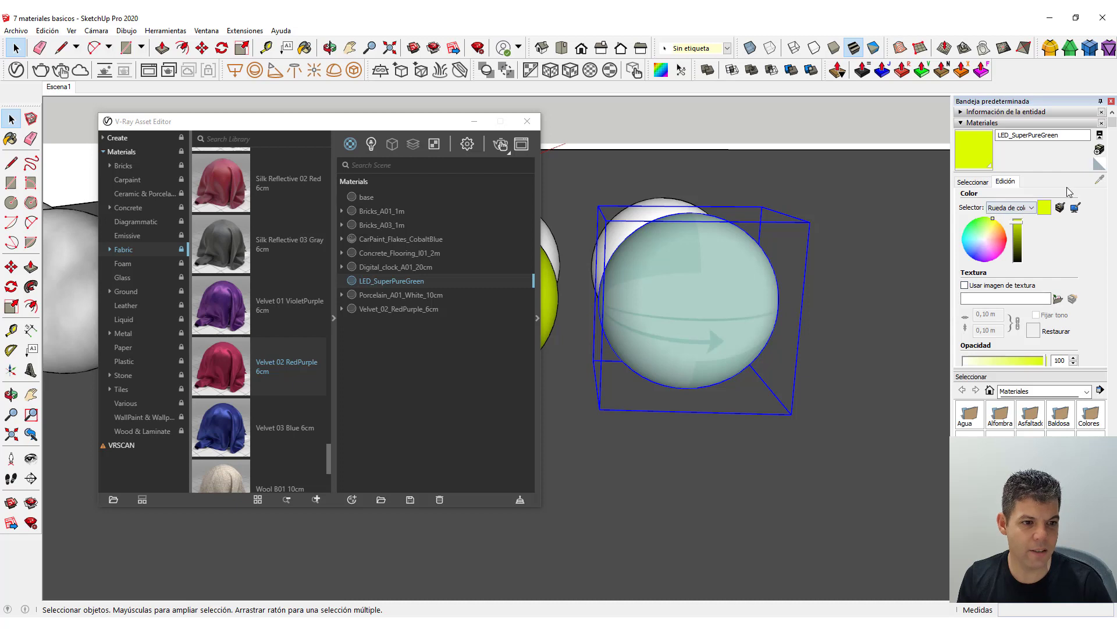
click(981, 181)
click(1100, 180)
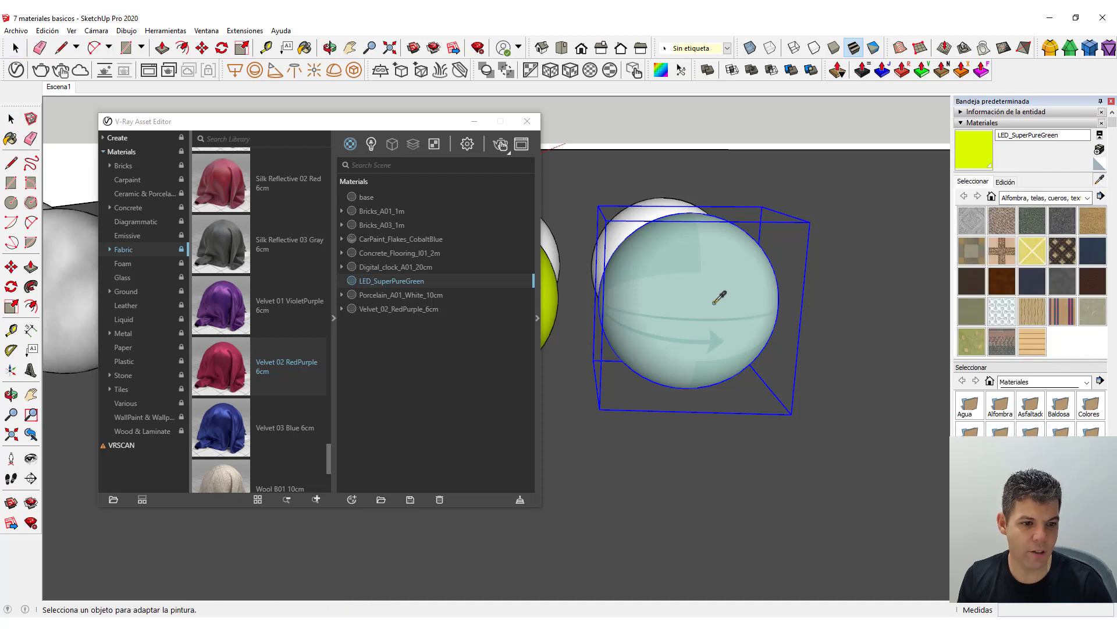
click(716, 298)
click(1006, 182)
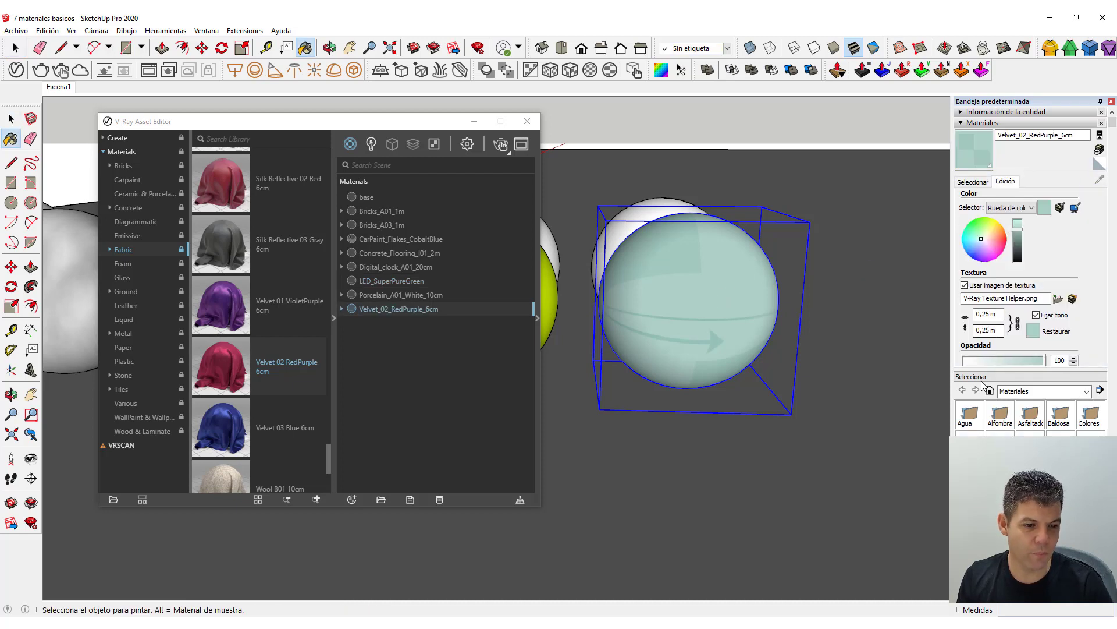
double_click(993, 313)
text(06)
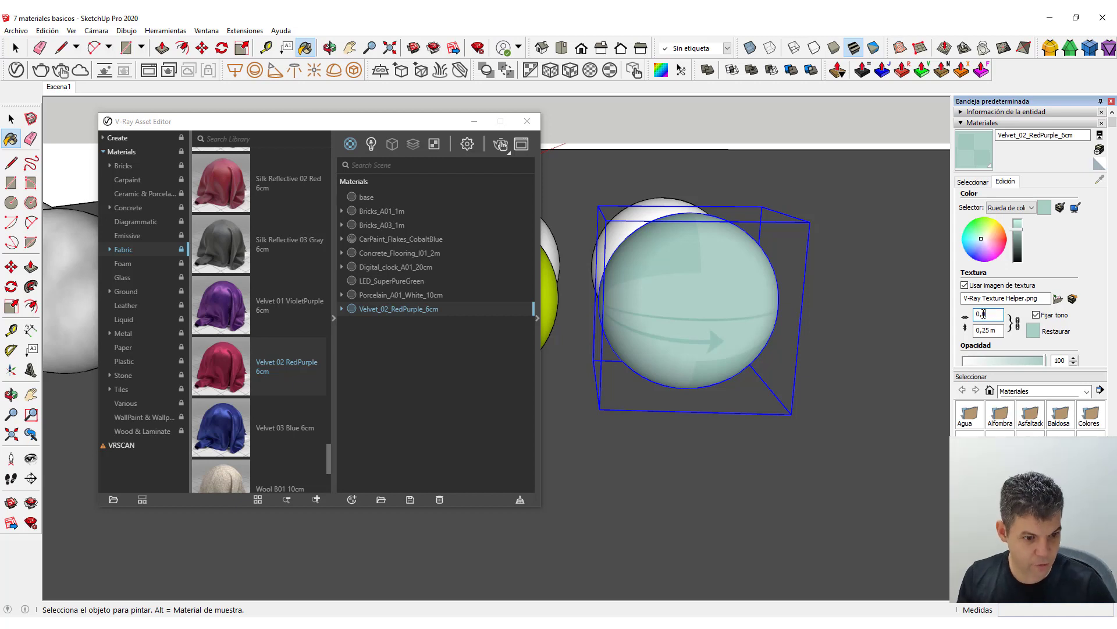
click(848, 354)
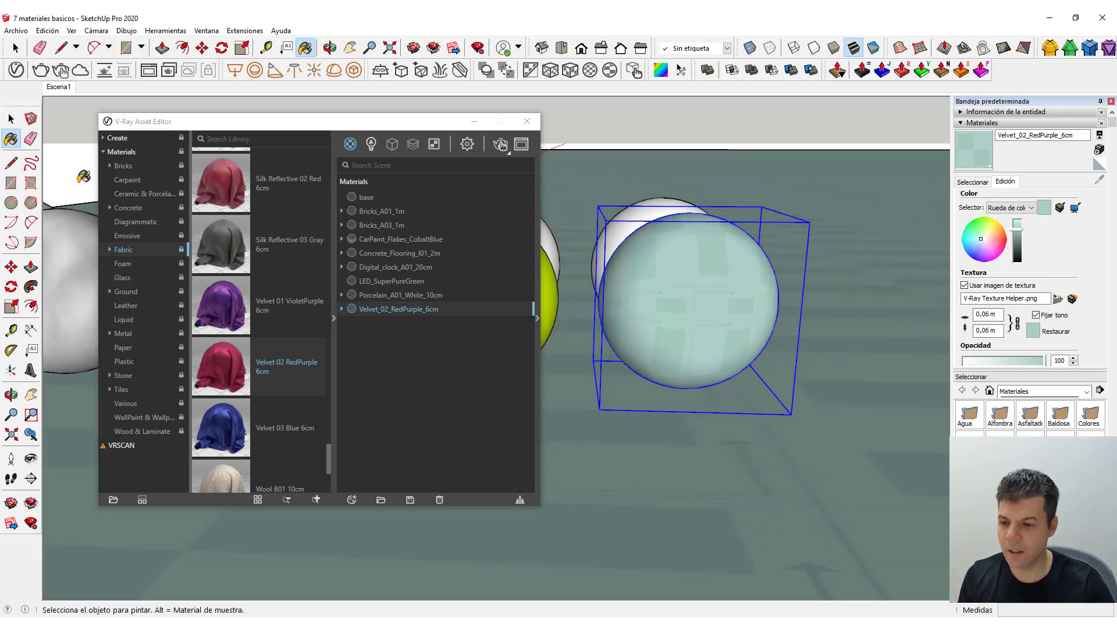
key(ctrl+z)
click(11, 119)
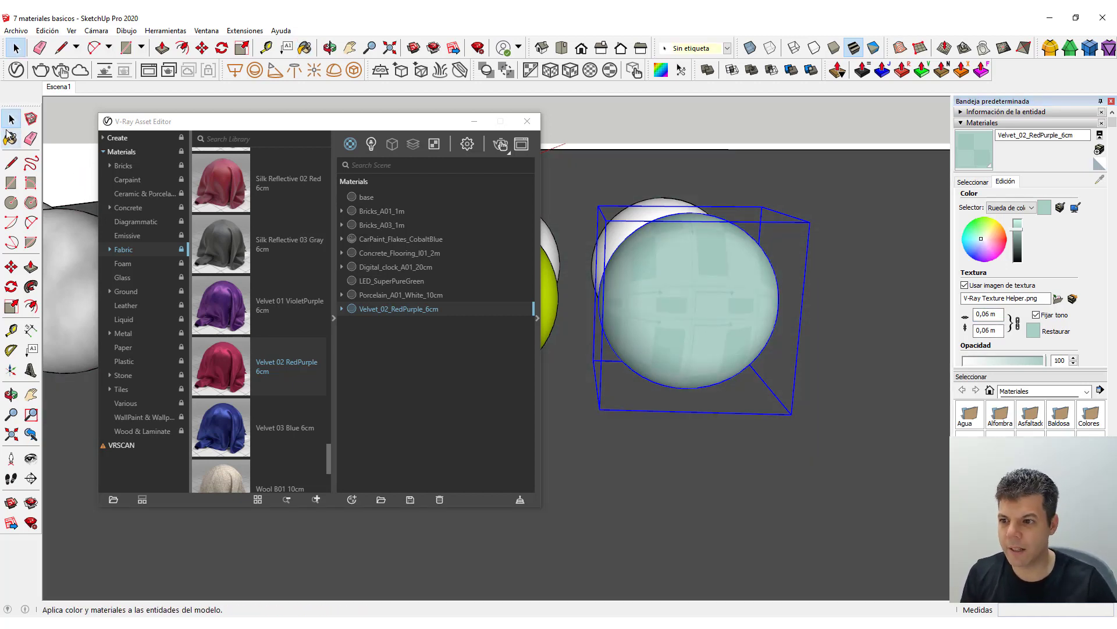
Close the V-Ray Asset Editor, frame the rows of spheres from the brick end, and start an interactive render
click(527, 121)
scroll(470, 394, down, 5)
middle_drag(476, 380, 538, 430)
scroll(568, 448, up, 3)
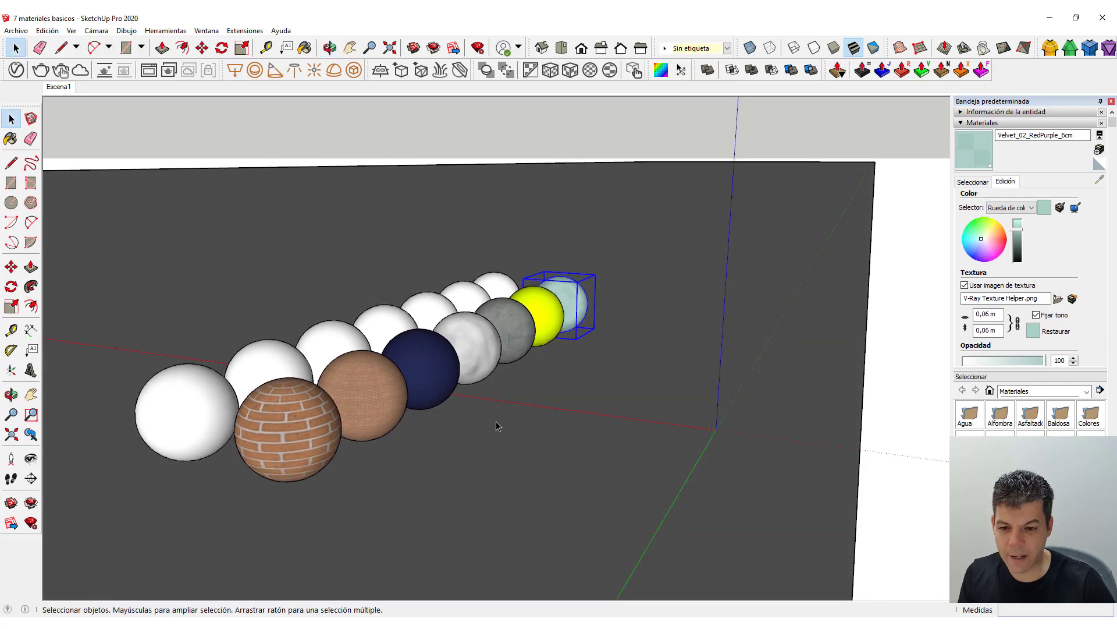
scroll(489, 424, up, 3)
middle_drag(449, 464, 696, 424)
click(61, 71)
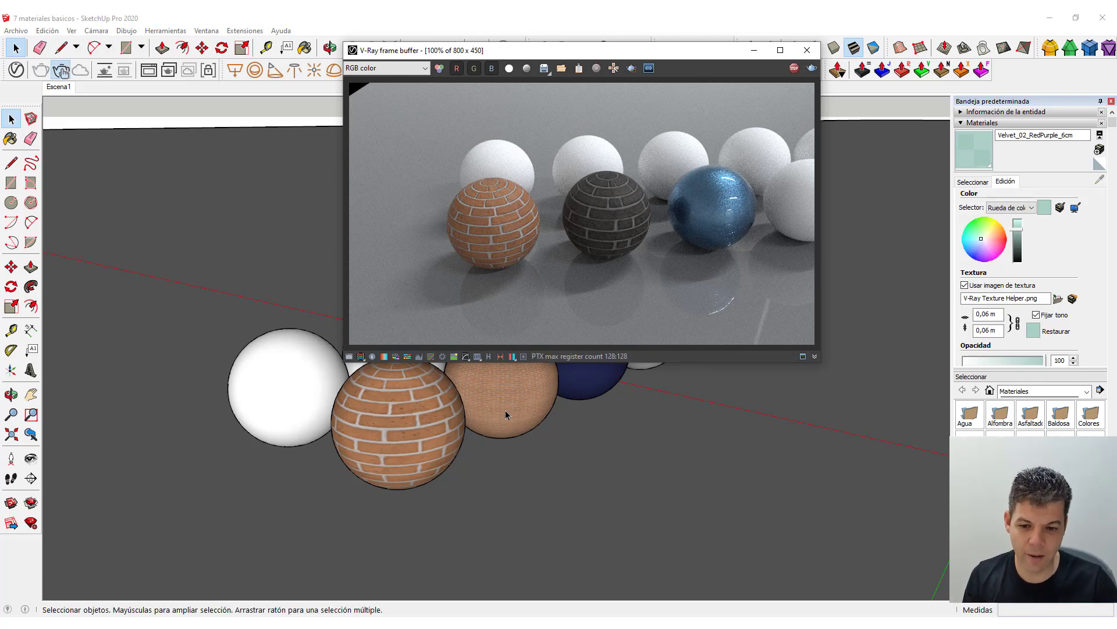
Examine the rendered brick, car paint, porcelain, concrete, LED and velvet spheres up close, and close the frame buffer
scroll(738, 168, up, 3)
scroll(738, 169, down, 3)
scroll(481, 409, up, 5)
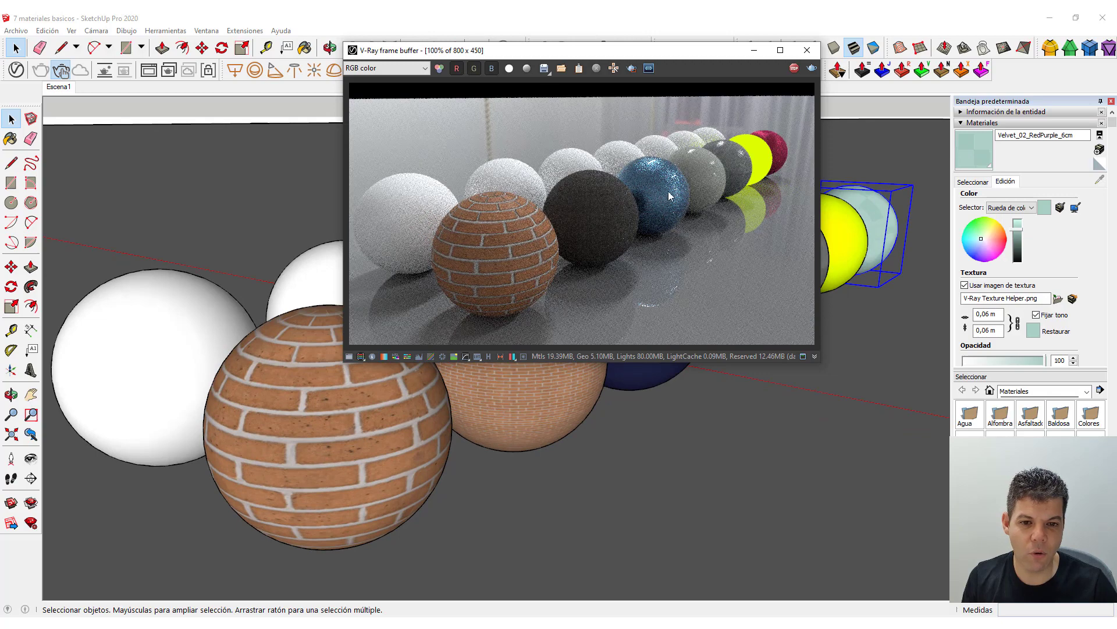
mouse_move(679, 397)
middle_down()
mouse_move(526, 437)
mouse_move(227, 421)
mouse_move(509, 457)
middle_up()
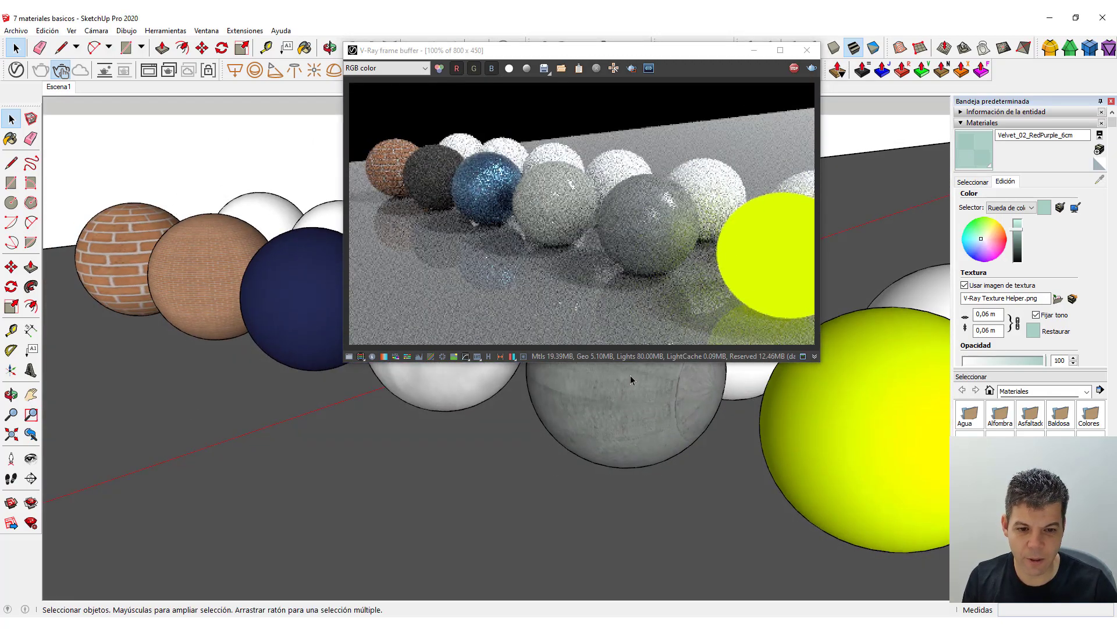
scroll(652, 385, up, 5)
scroll(654, 396, up, 2)
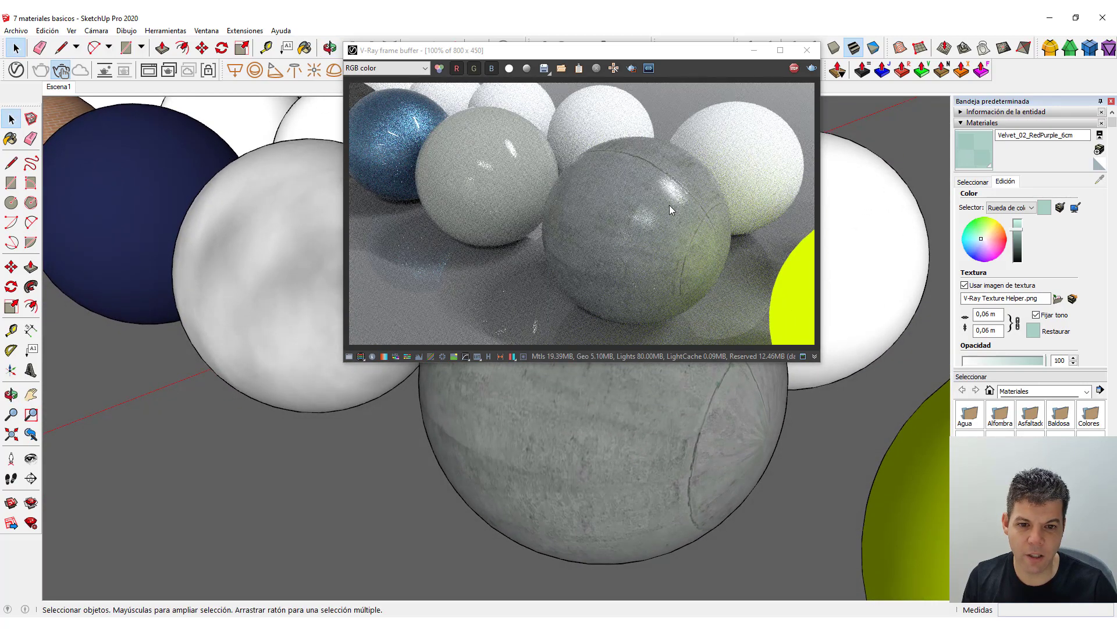
scroll(718, 502, down, 8)
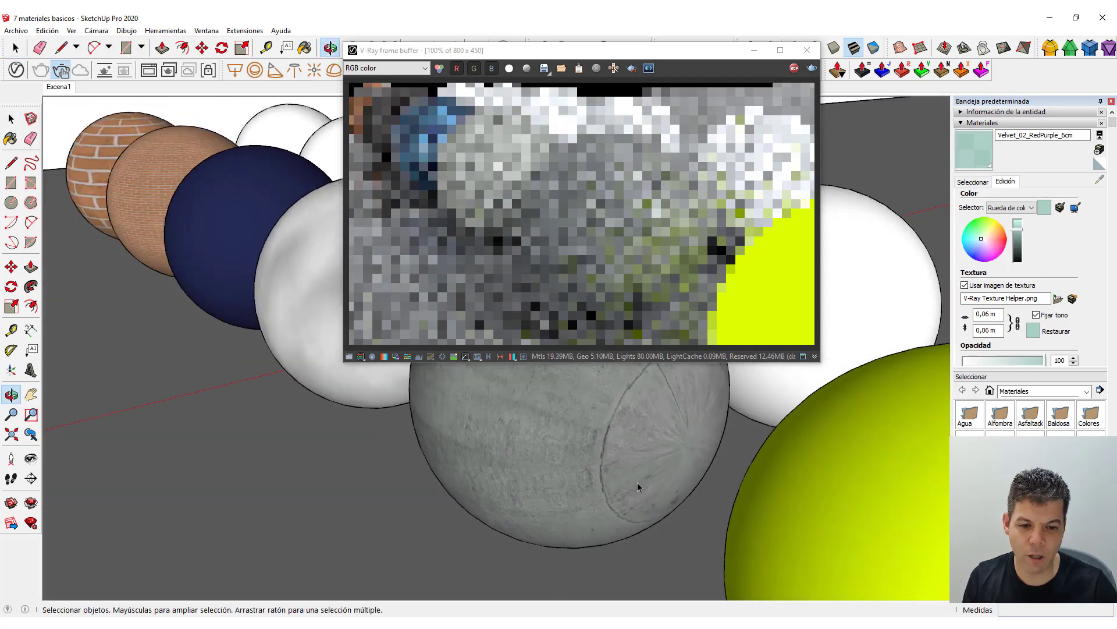
scroll(813, 591, up, 6)
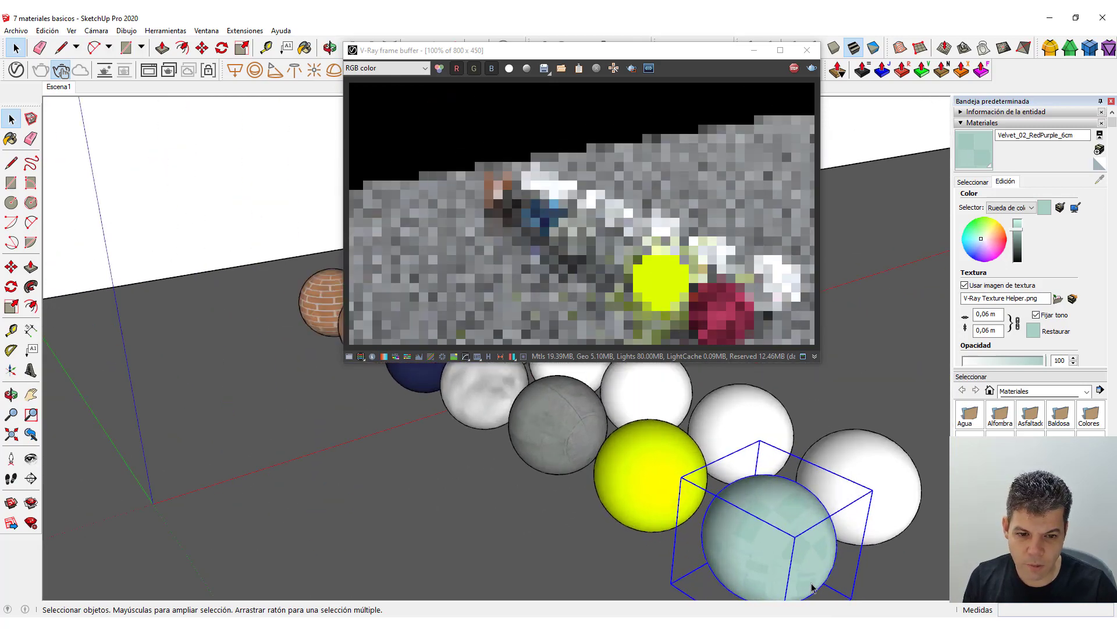
middle_drag(722, 511, 690, 500)
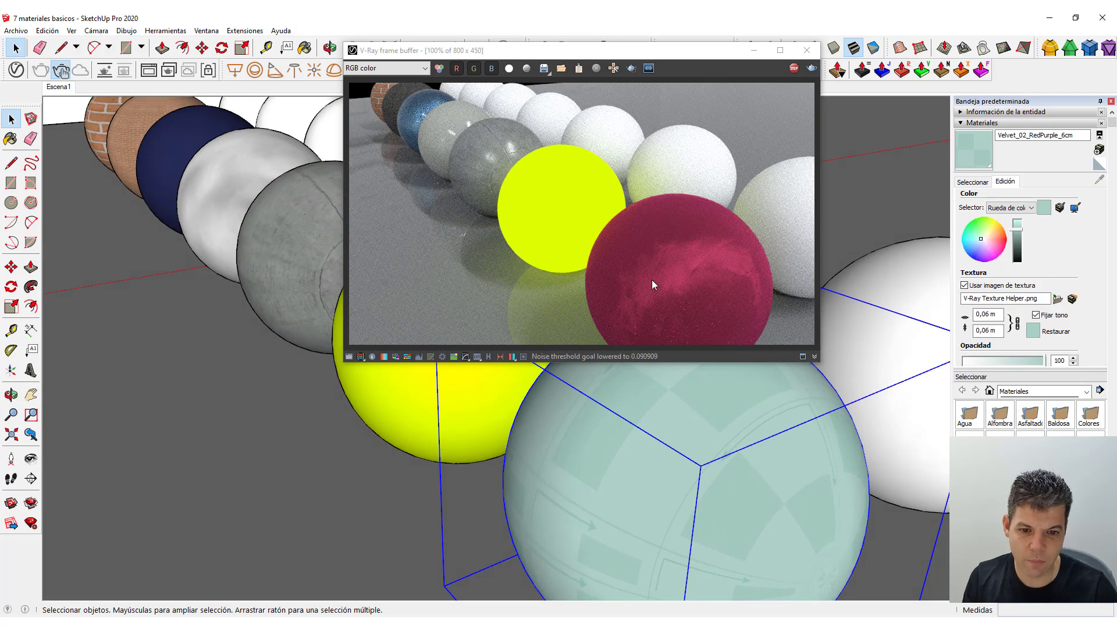
mouse_move(531, 399)
middle_down()
mouse_move(739, 479)
mouse_move(641, 314)
middle_up()
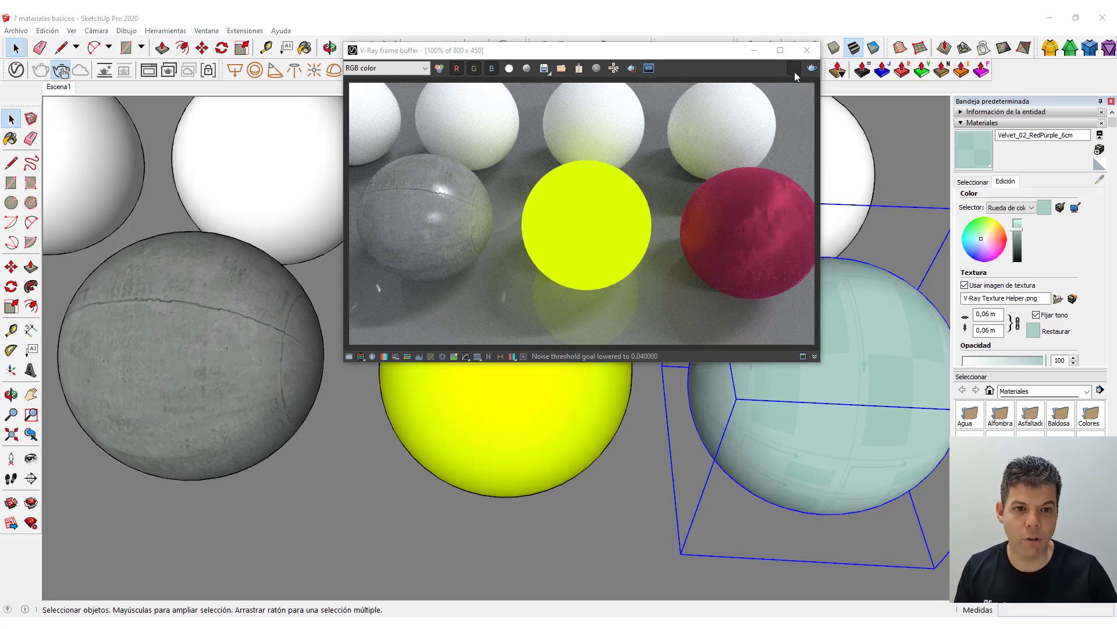
click(806, 51)
Select the yellow LED sphere in the front row and reopen the V-Ray Asset Editor
scroll(449, 332, down, 5)
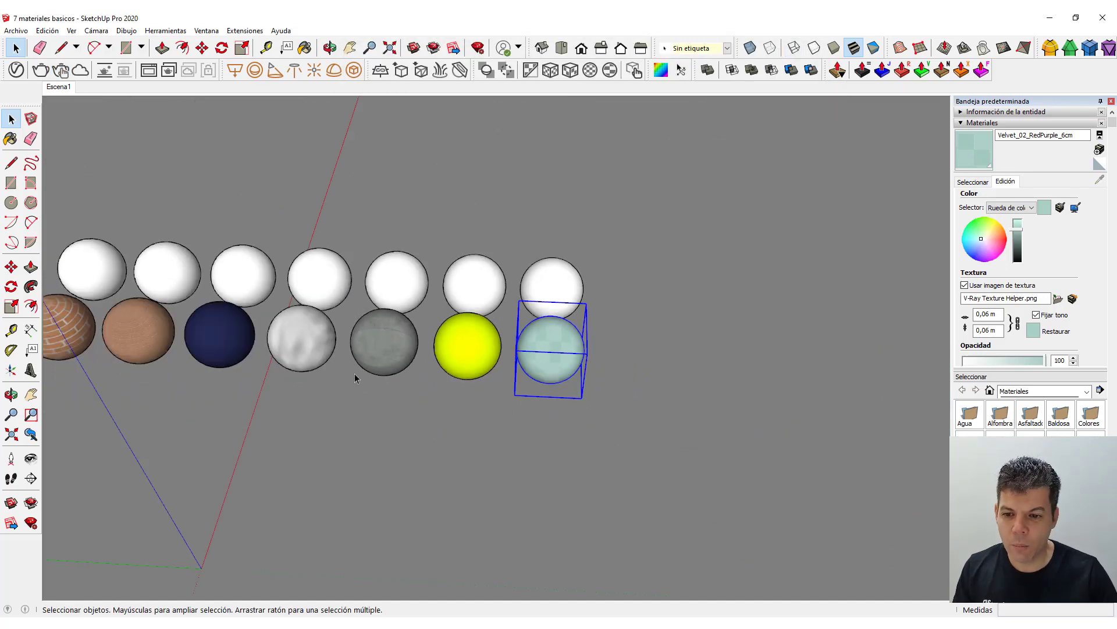
key(g)
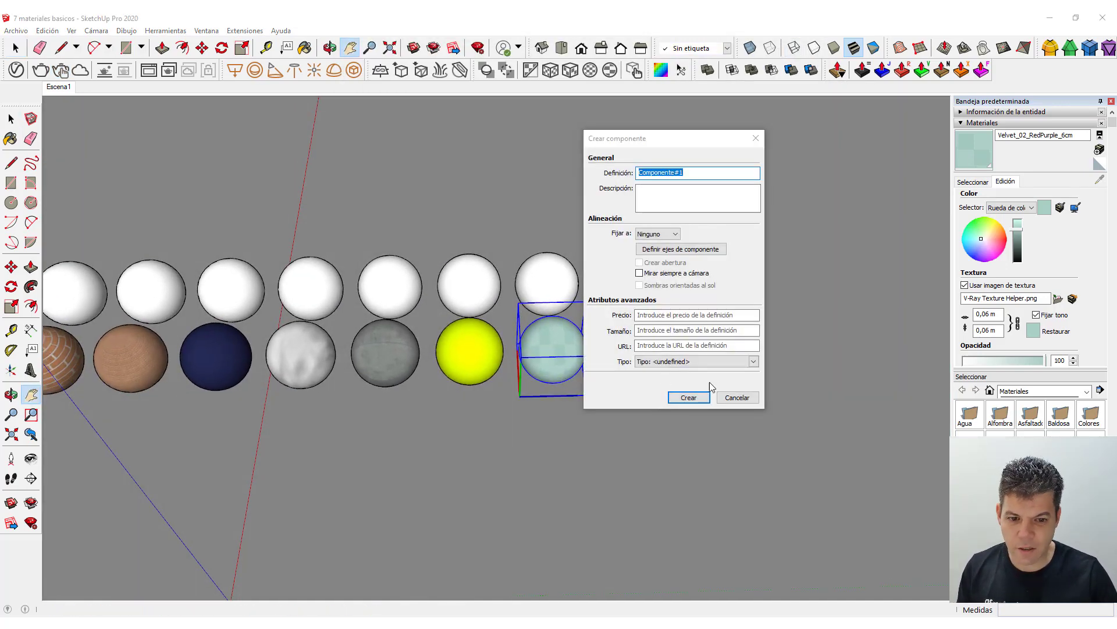
click(736, 394)
scroll(323, 378, up, 3)
click(542, 364)
mouse_move(542, 364)
middle_down()
mouse_move(344, 274)
mouse_move(806, 265)
middle_up()
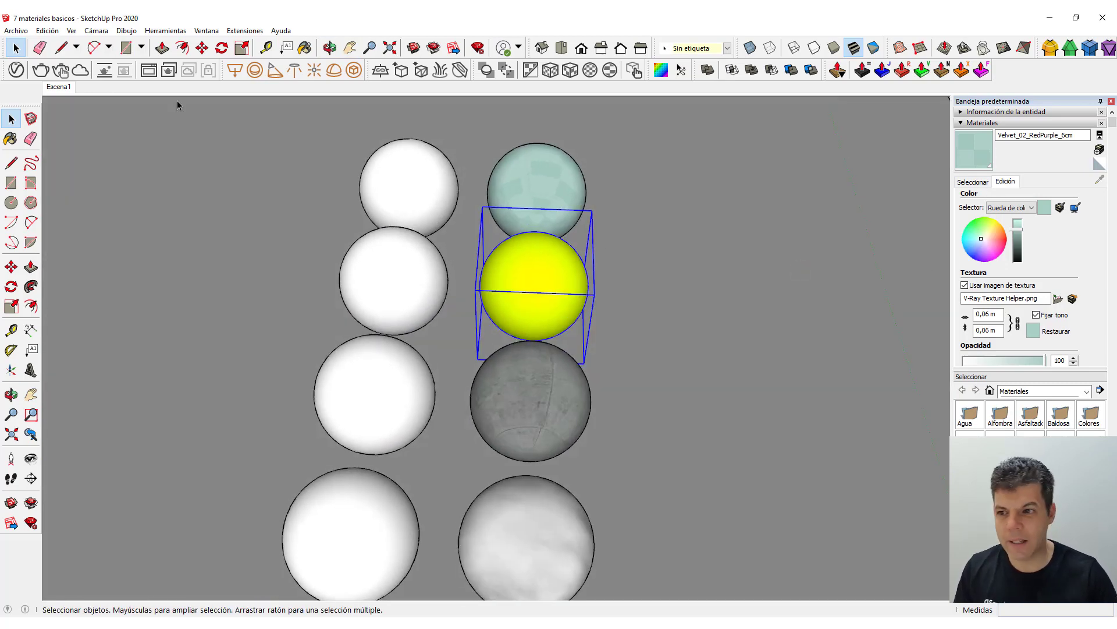
click(15, 70)
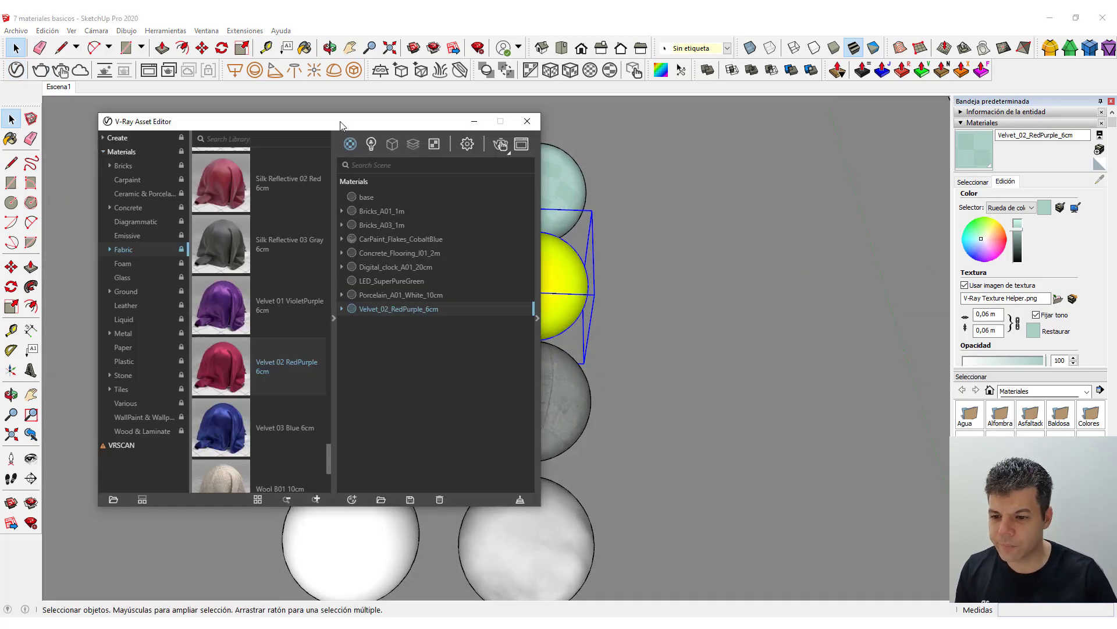
drag(341, 126, 329, 76)
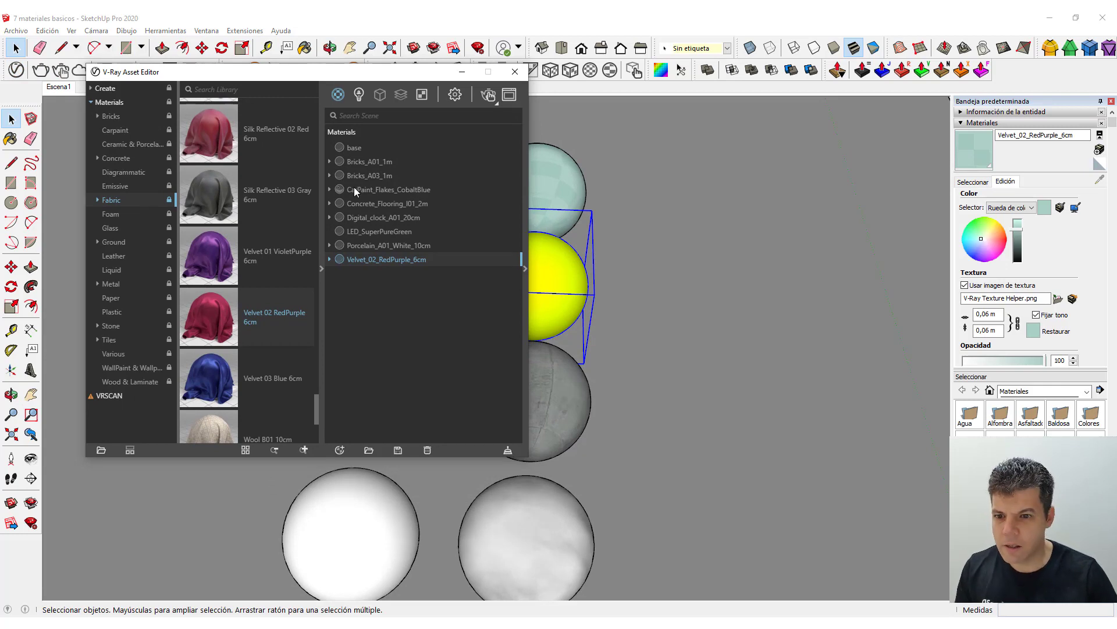
Duplicate the LED_SuperPureGreen material in the scene's material list and select the copy
click(365, 231)
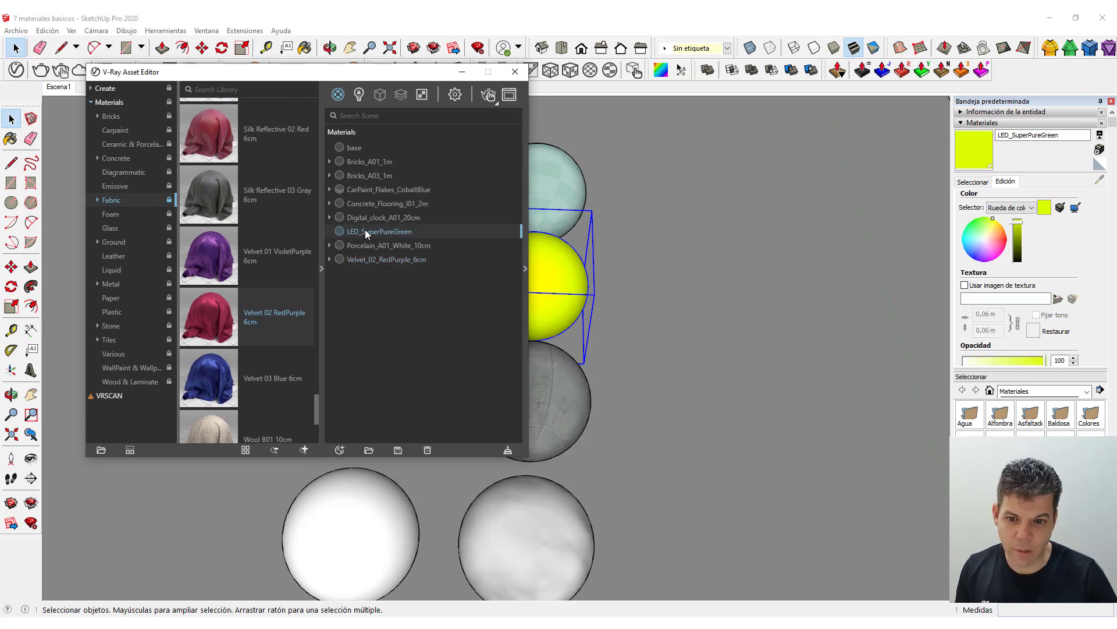
right_click(364, 231)
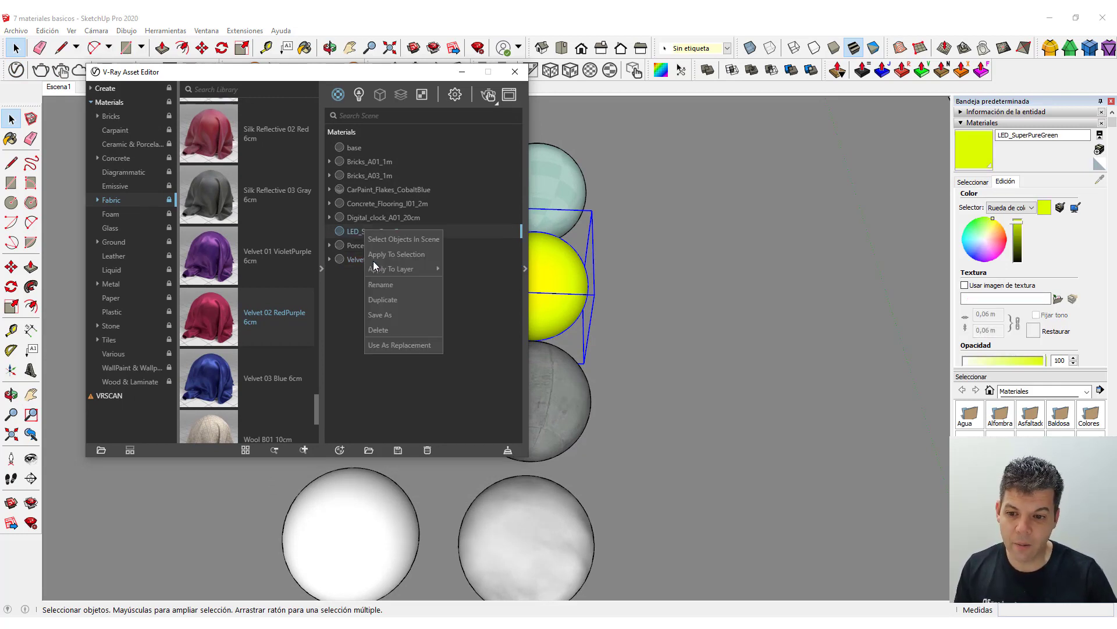
click(390, 301)
click(404, 247)
Set the emissive colour of the duplicated LED material to golden yellow, about R 0.925, G 0.785, B 0.126
click(526, 269)
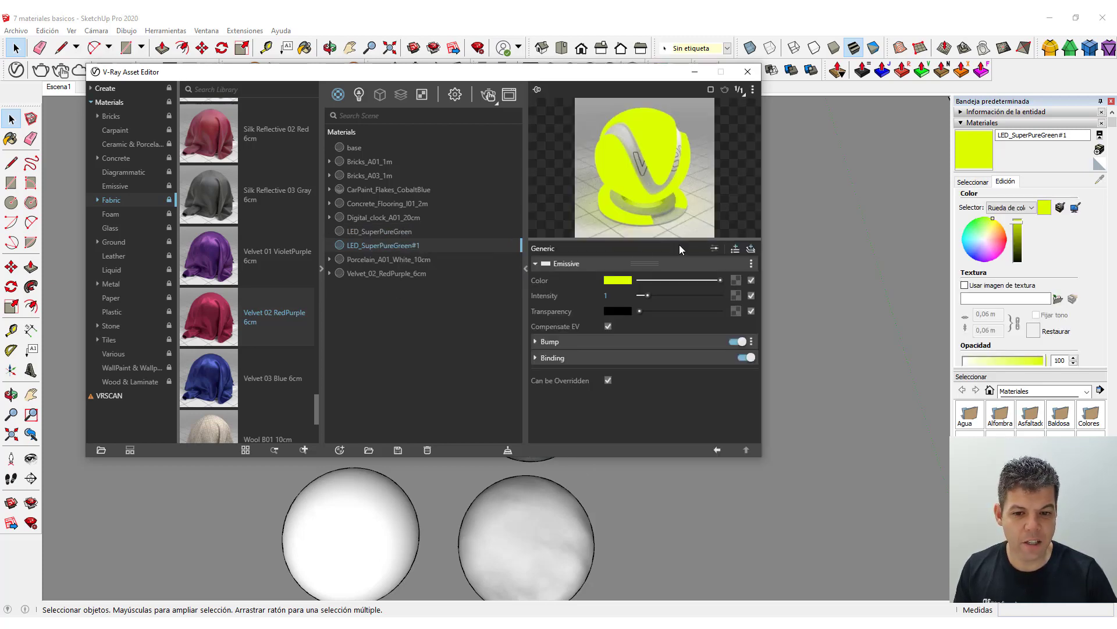
click(618, 281)
click(494, 287)
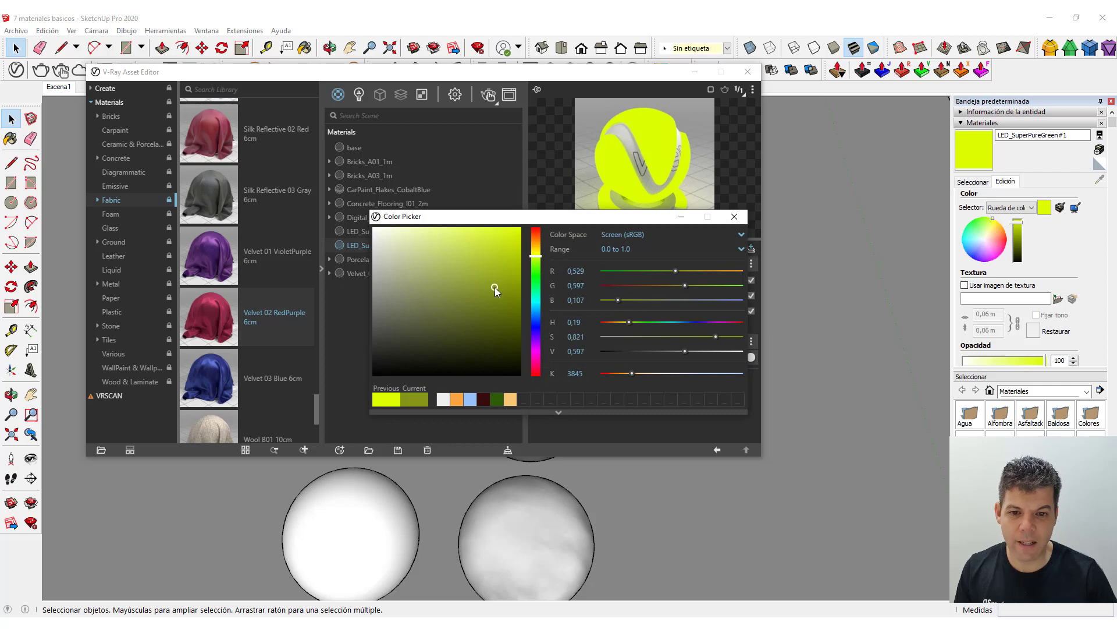
click(498, 252)
drag(535, 256, 537, 248)
click(501, 238)
click(507, 236)
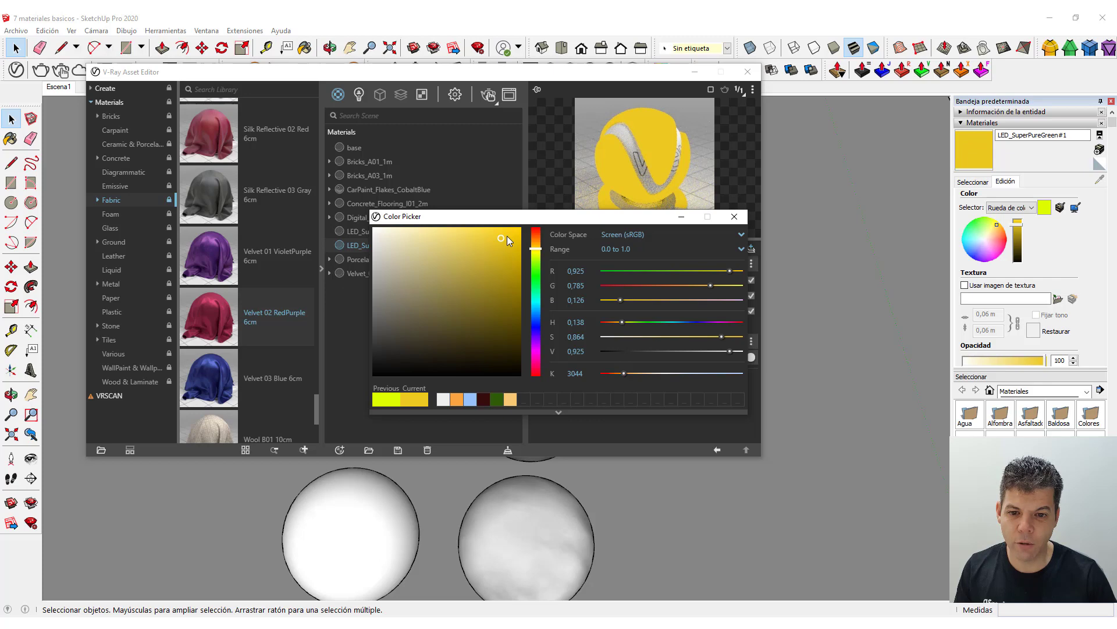
click(735, 217)
Paint the white sphere directly behind the bright green-yellow LED sphere with the golden LED_SuperPureGreen#1 material
drag(669, 75, 236, 393)
click(438, 271)
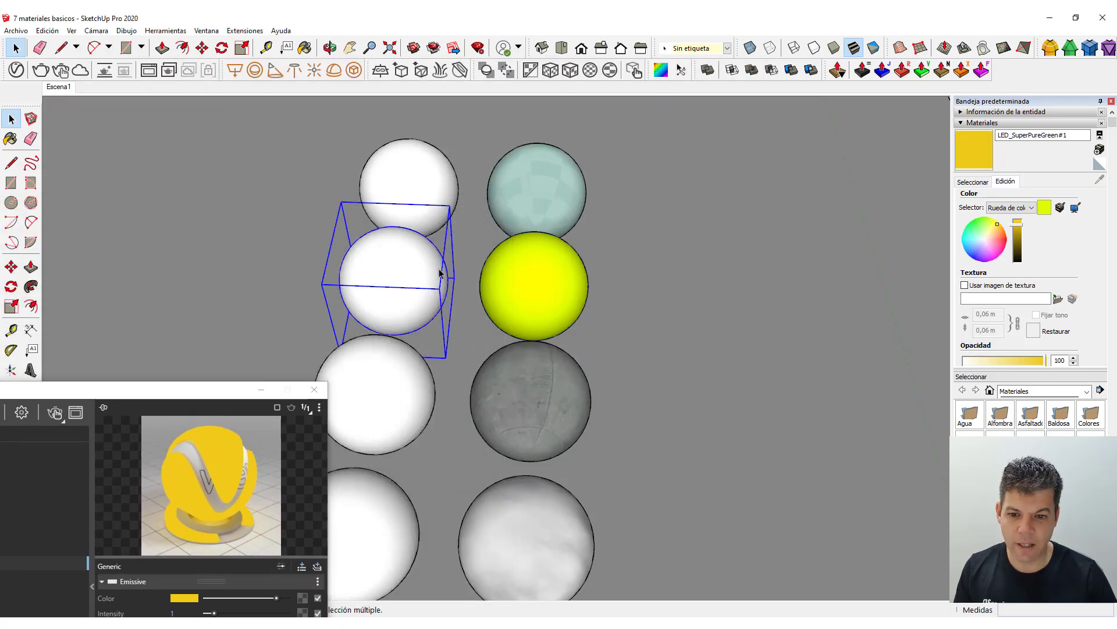
click(972, 152)
click(397, 265)
Start an interactive render of the two LED spheres and set the golden LED material's emissive intensity to 10
middle_drag(595, 277, 554, 259)
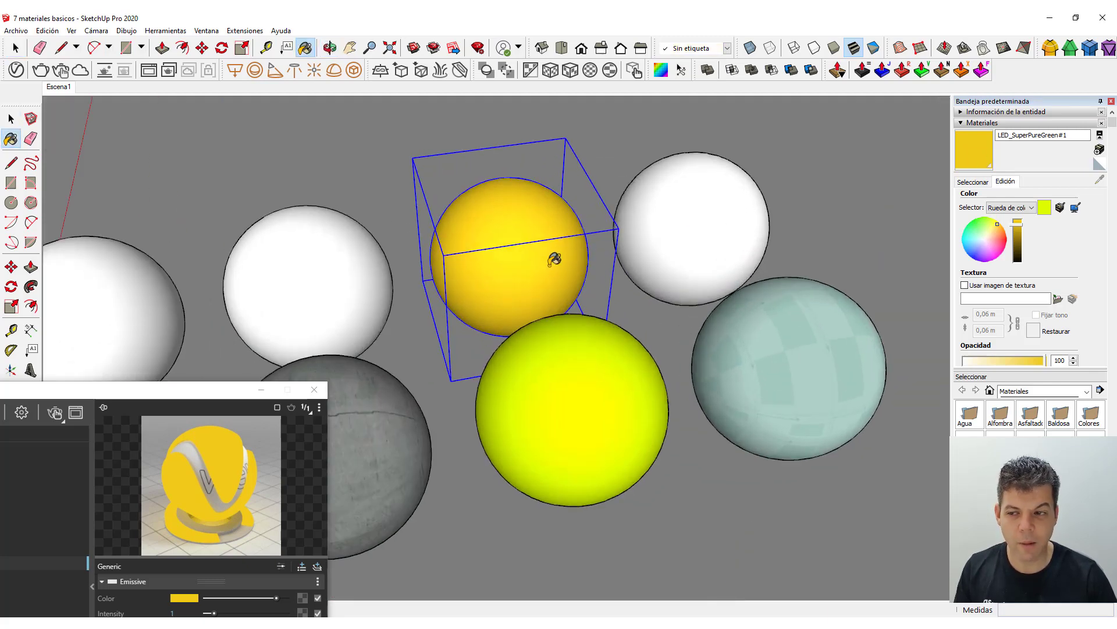
click(62, 72)
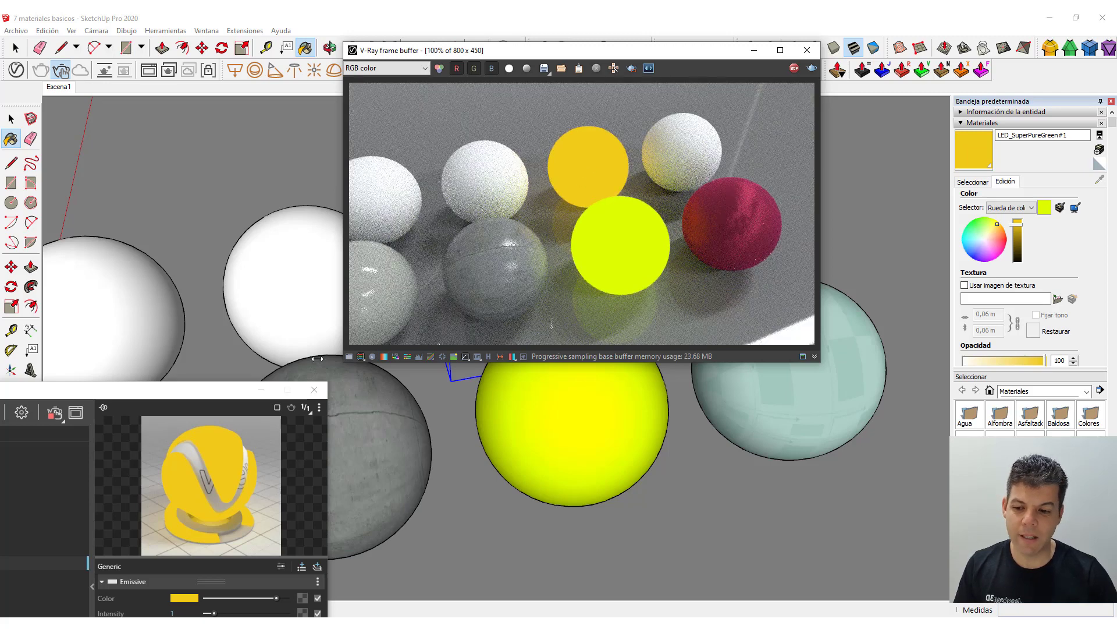
drag(218, 397, 271, 117)
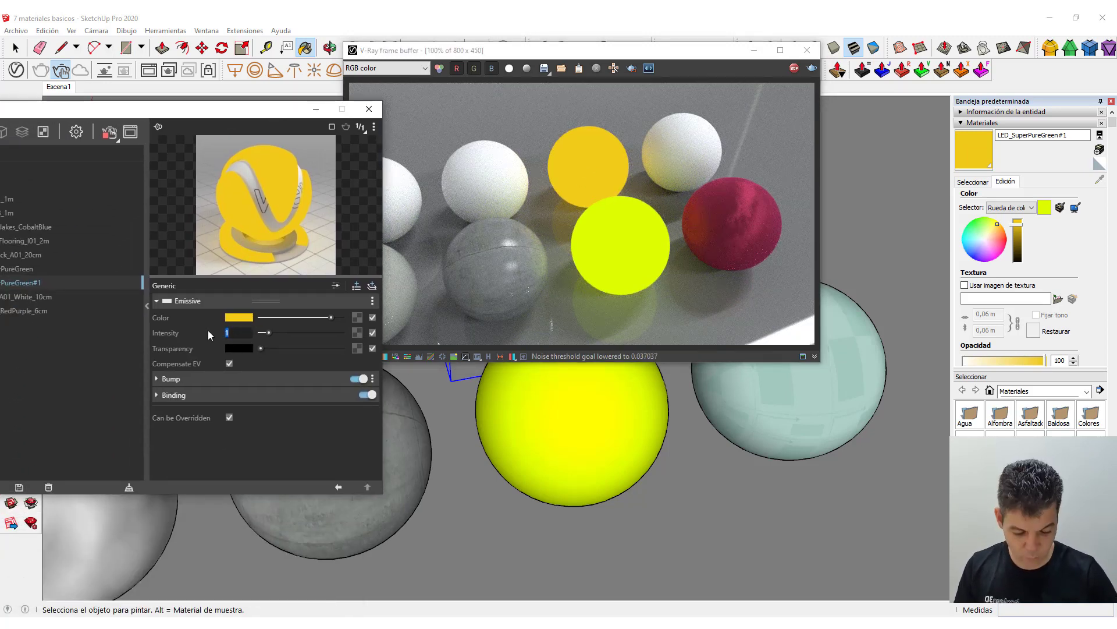
text(10)
key(Return)
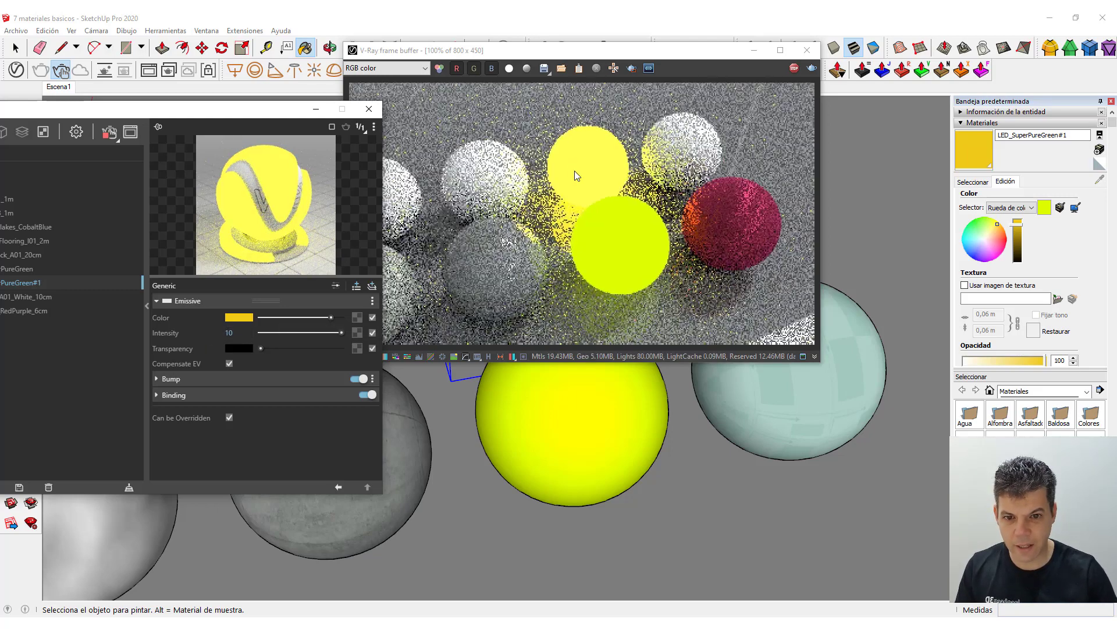
Close the frame buffer and the V-Ray Asset Editor and bring both full rows of spheres into view
click(808, 50)
click(369, 109)
scroll(507, 291, down, 6)
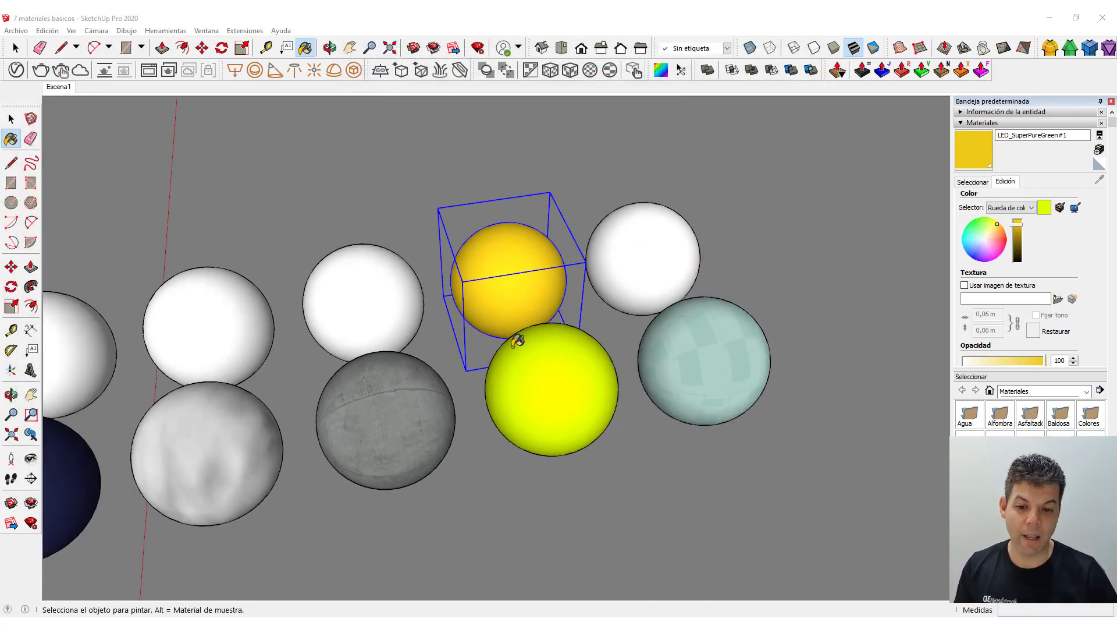
middle_drag(593, 390, 589, 338)
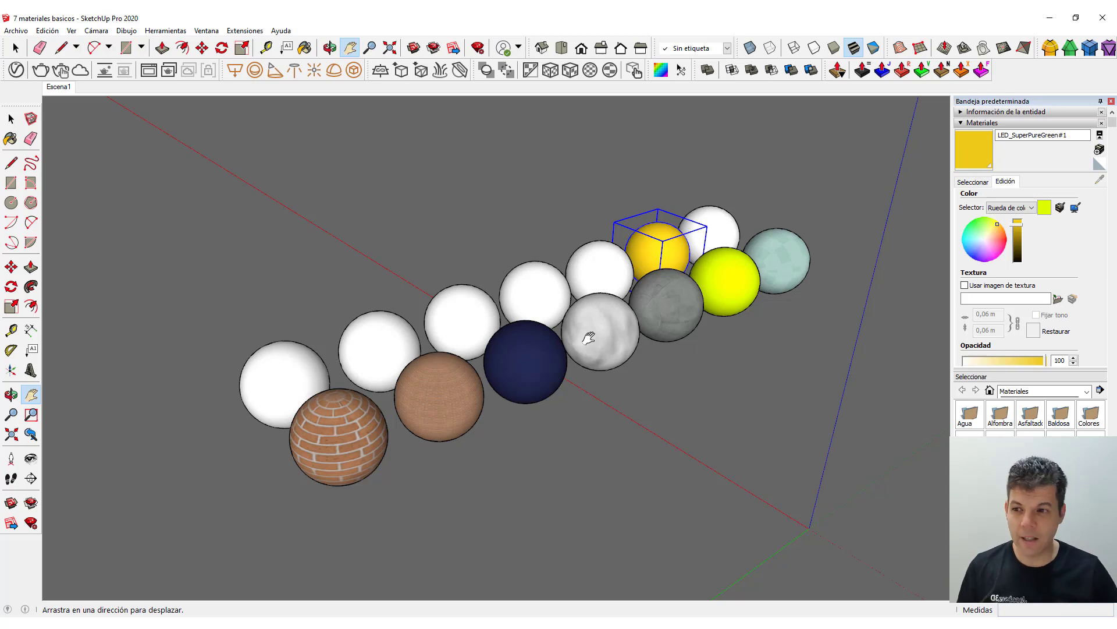
Reopen the V-Ray Asset Editor, collapse the Materials category and the preset library, and close the editor
click(16, 70)
drag(108, 114, 558, 66)
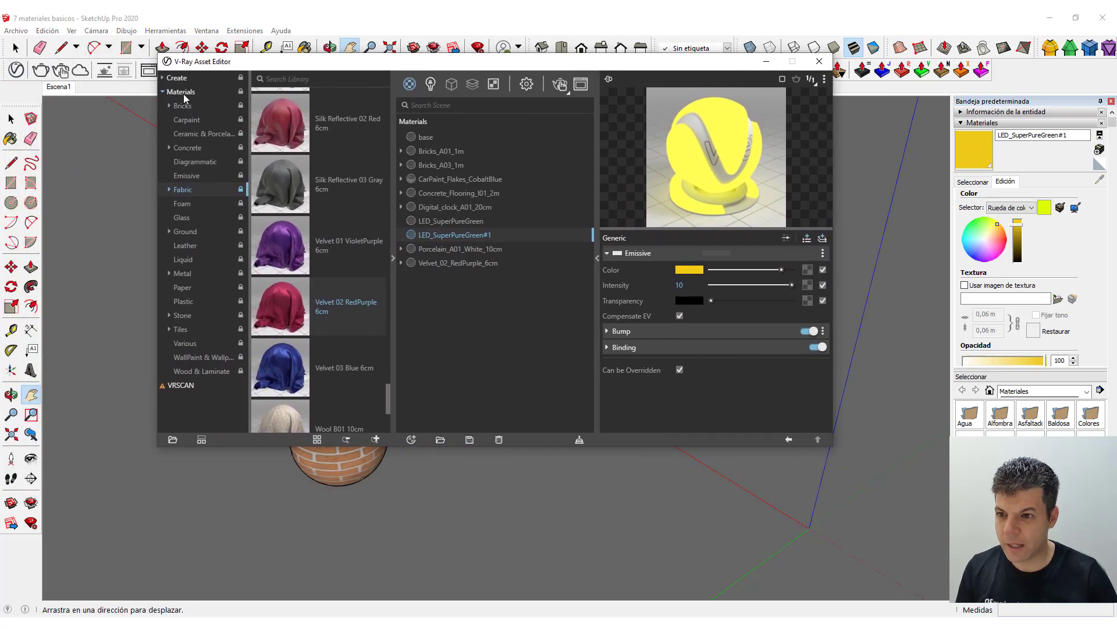
click(167, 92)
click(163, 92)
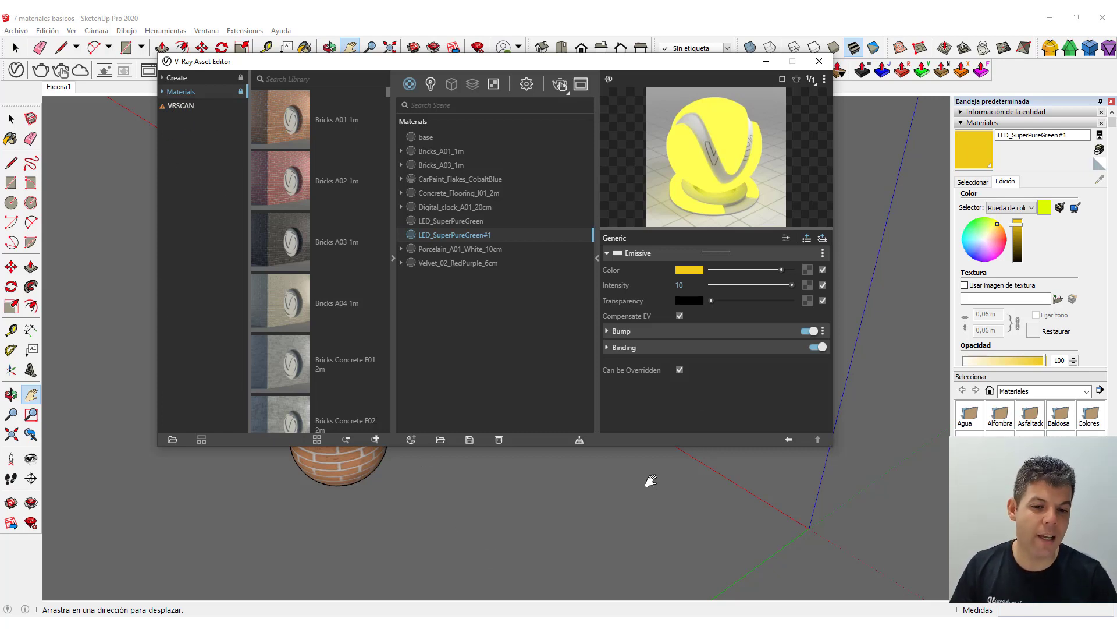
click(393, 259)
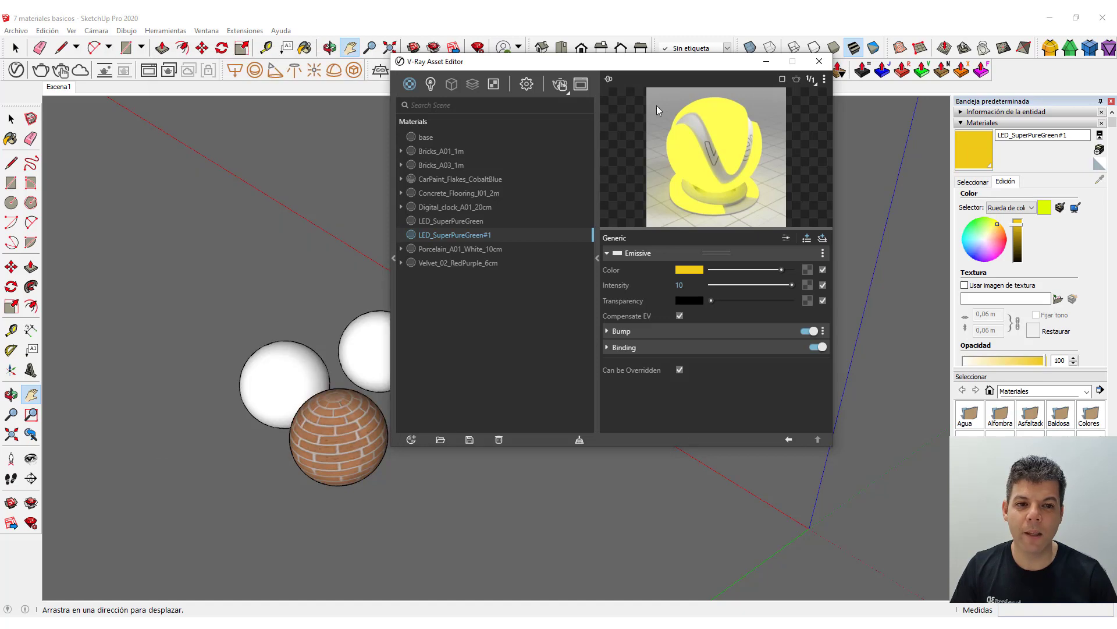
click(820, 61)
middle_drag(659, 382, 521, 456)
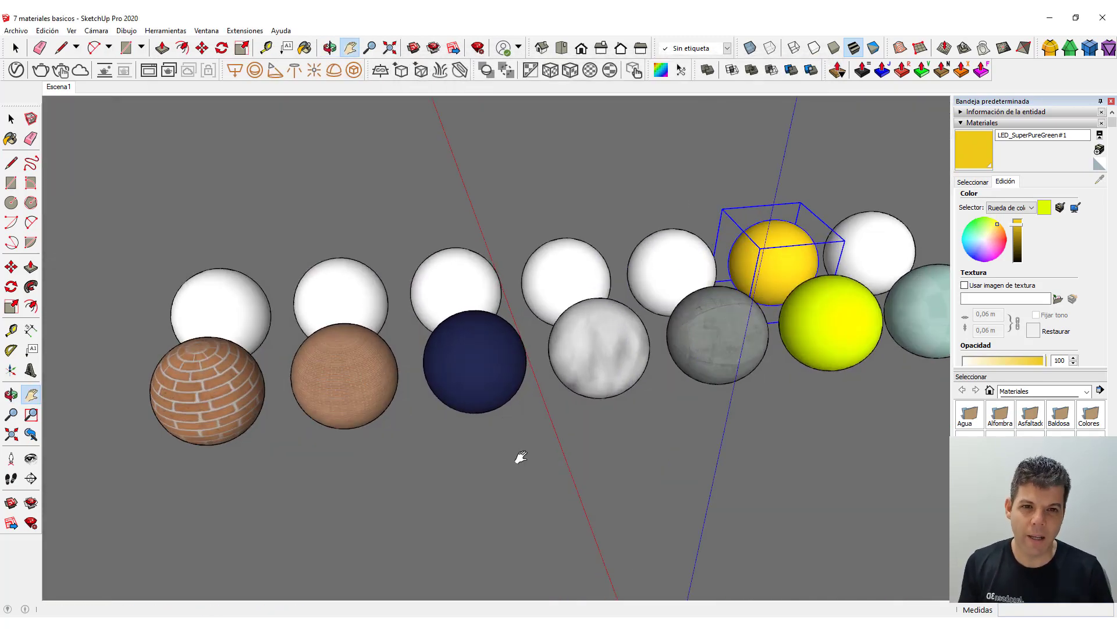